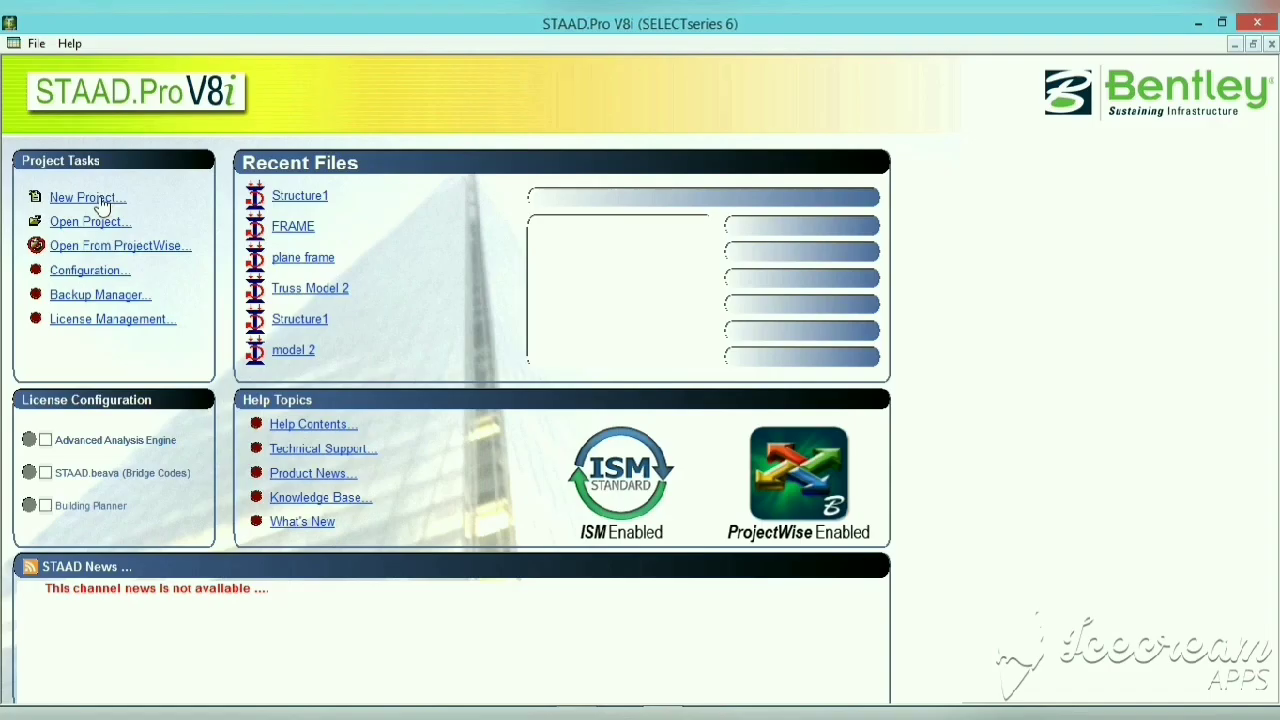
# Create a new Plane model with metre and kilonewton units, starting with Add Beam.
pyautogui.click(100, 203)
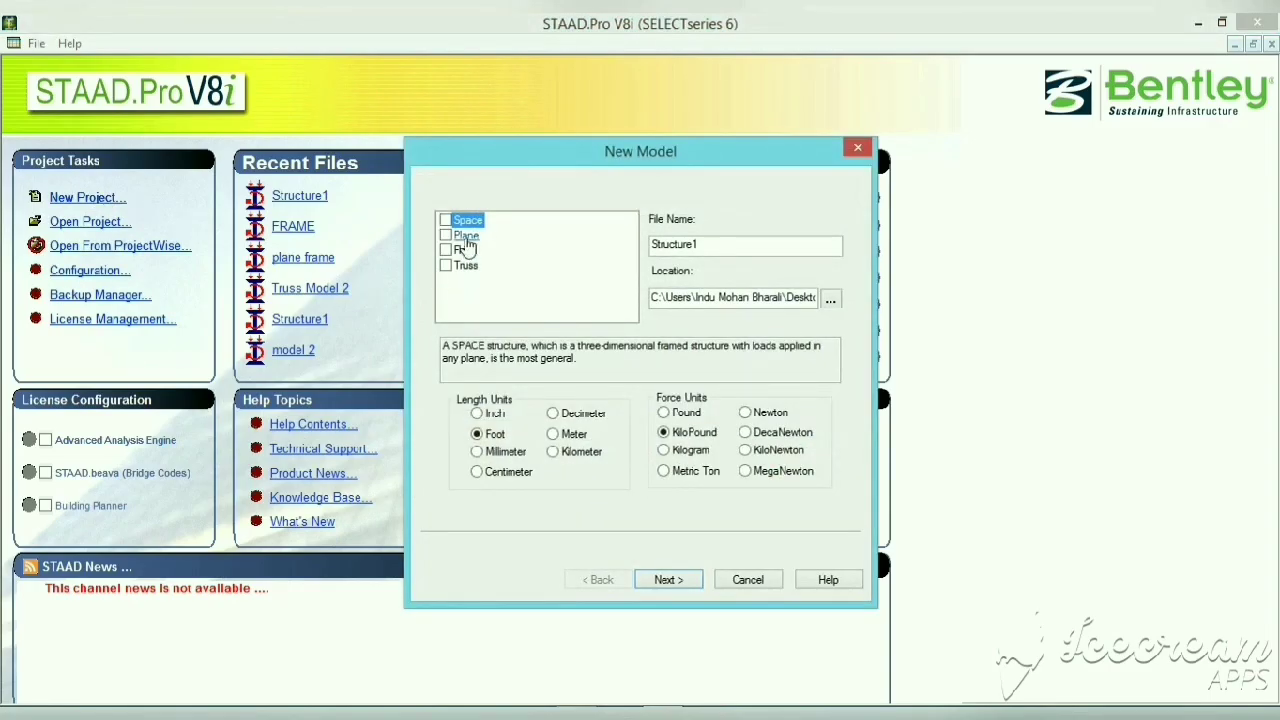
pyautogui.click(466, 236)
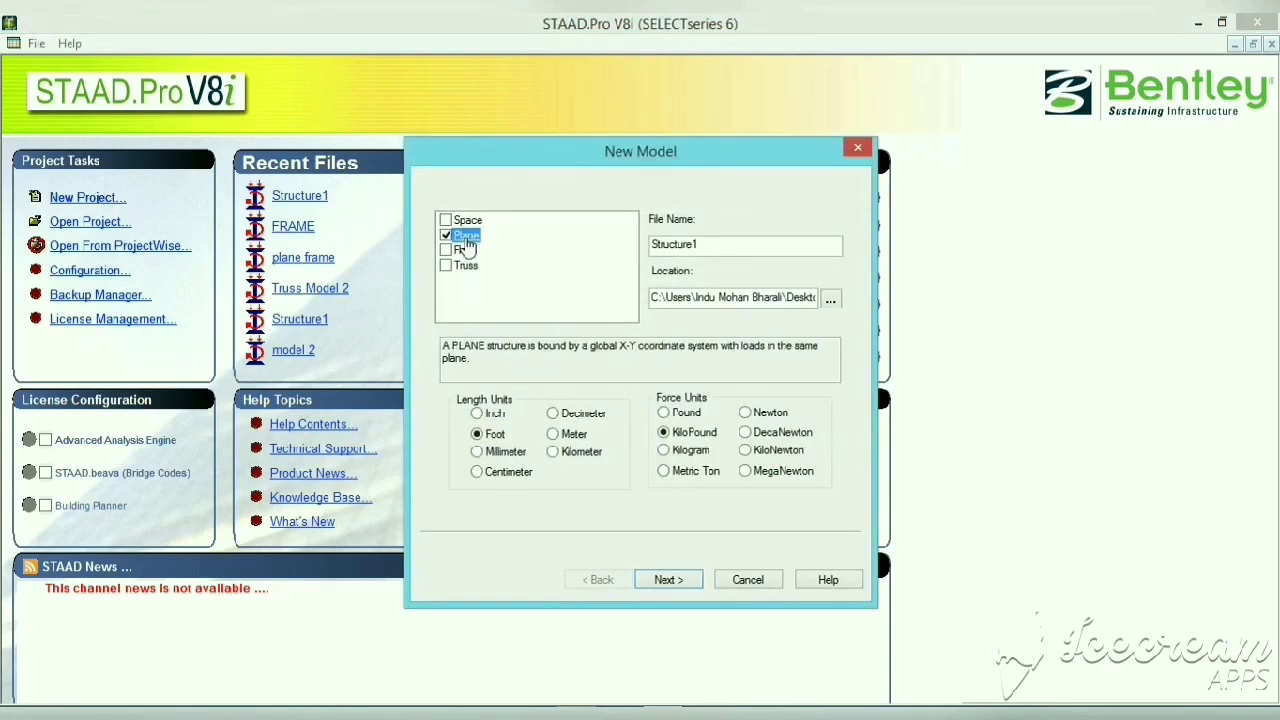
pyautogui.click(576, 438)
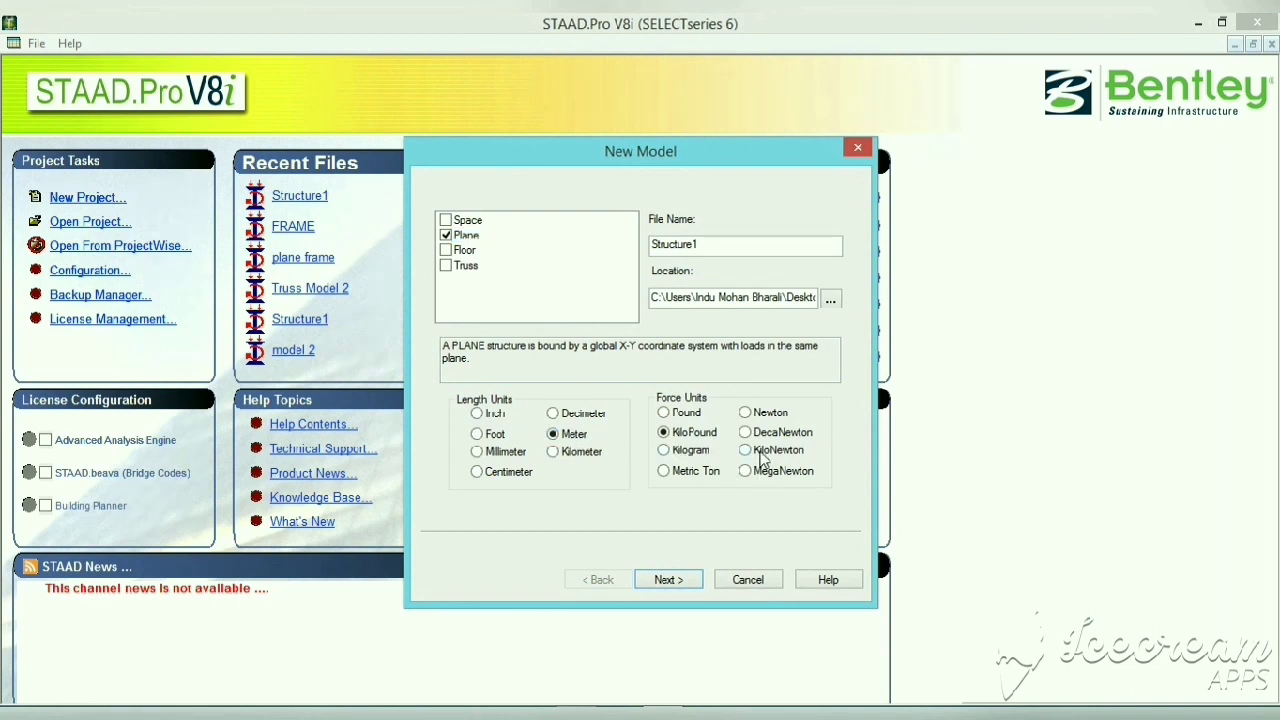
pyautogui.click(669, 580)
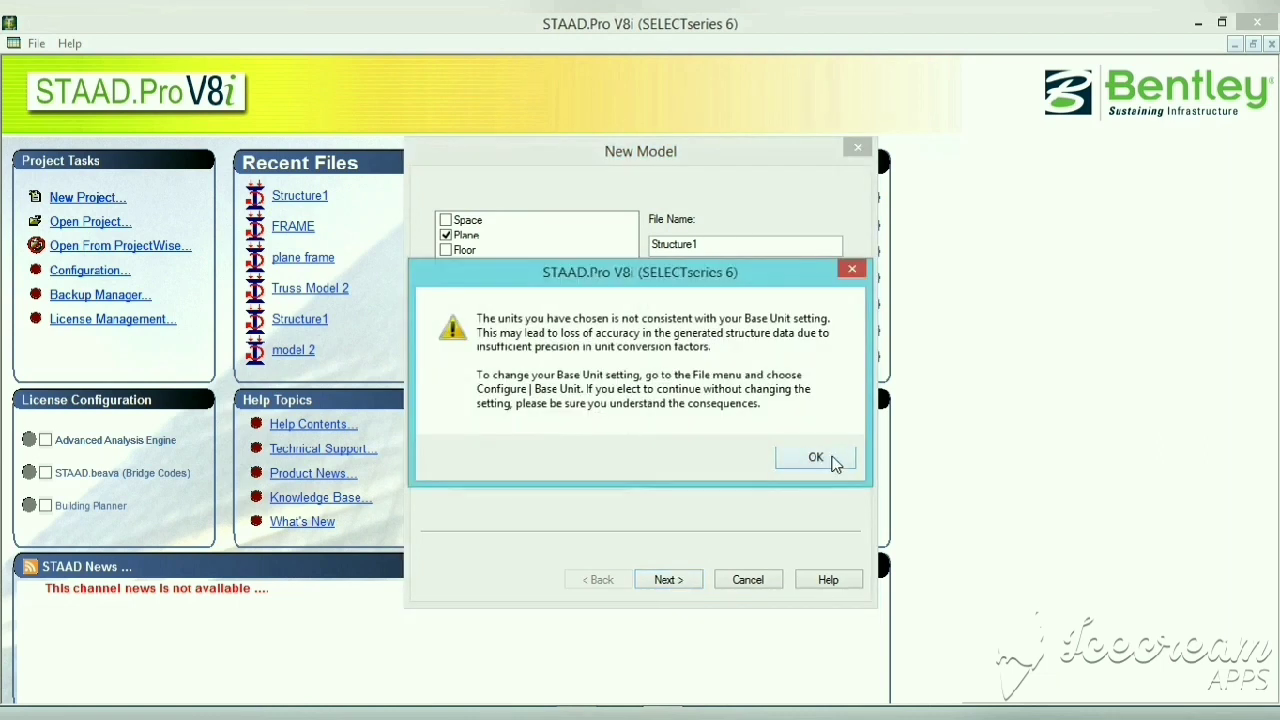
pyautogui.click(816, 457)
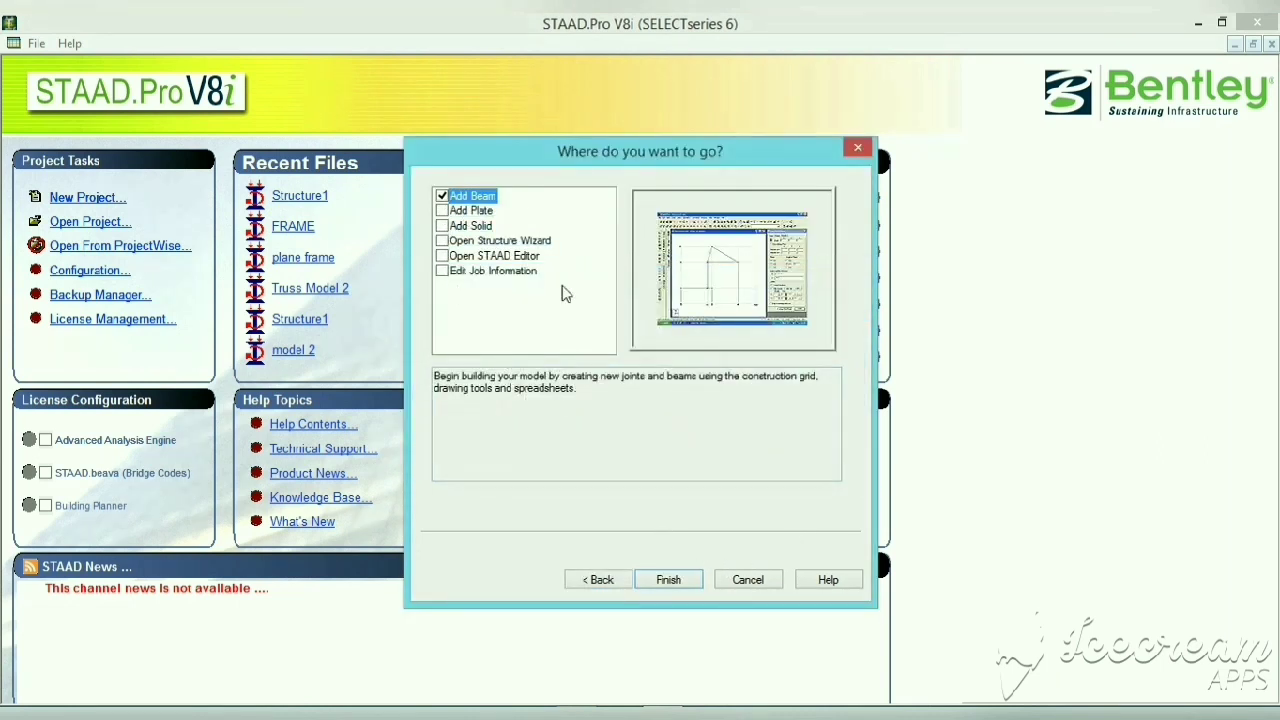
pyautogui.click(668, 580)
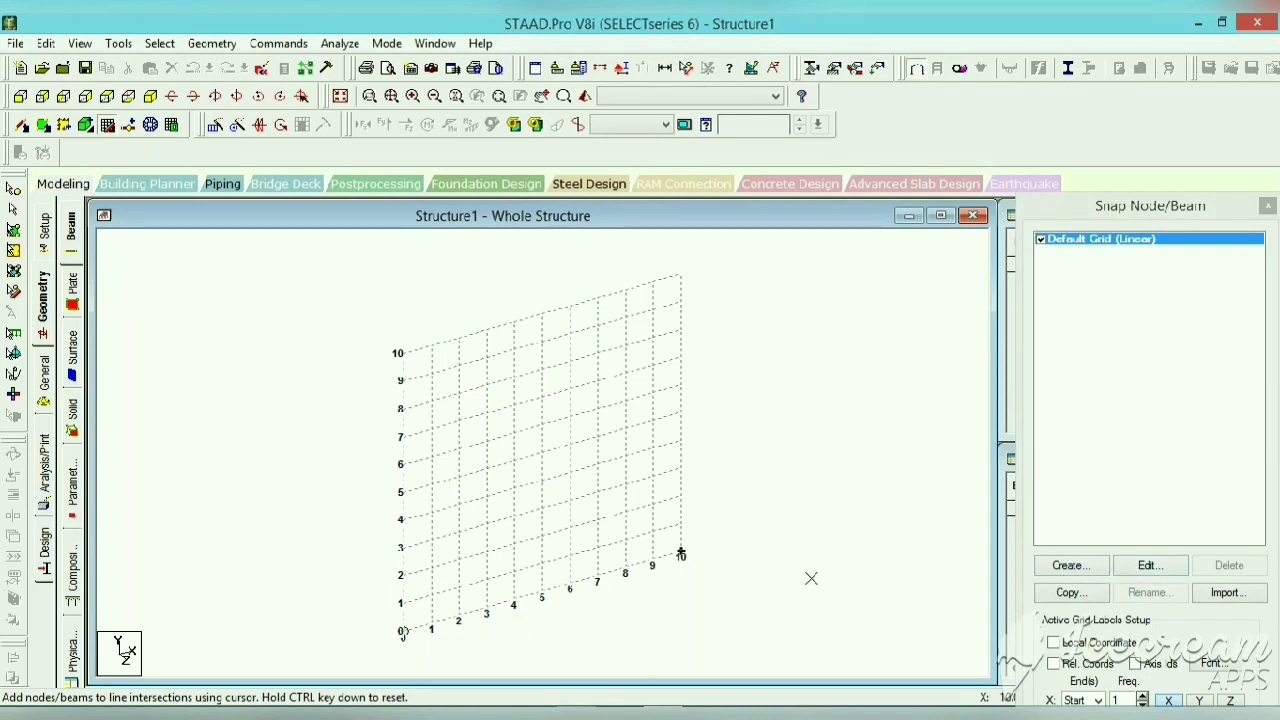
# Keep the default linear X-Y grid, draw a 3 m vertical column from the origin, and close the snap grid.
pyautogui.click(1147, 567)
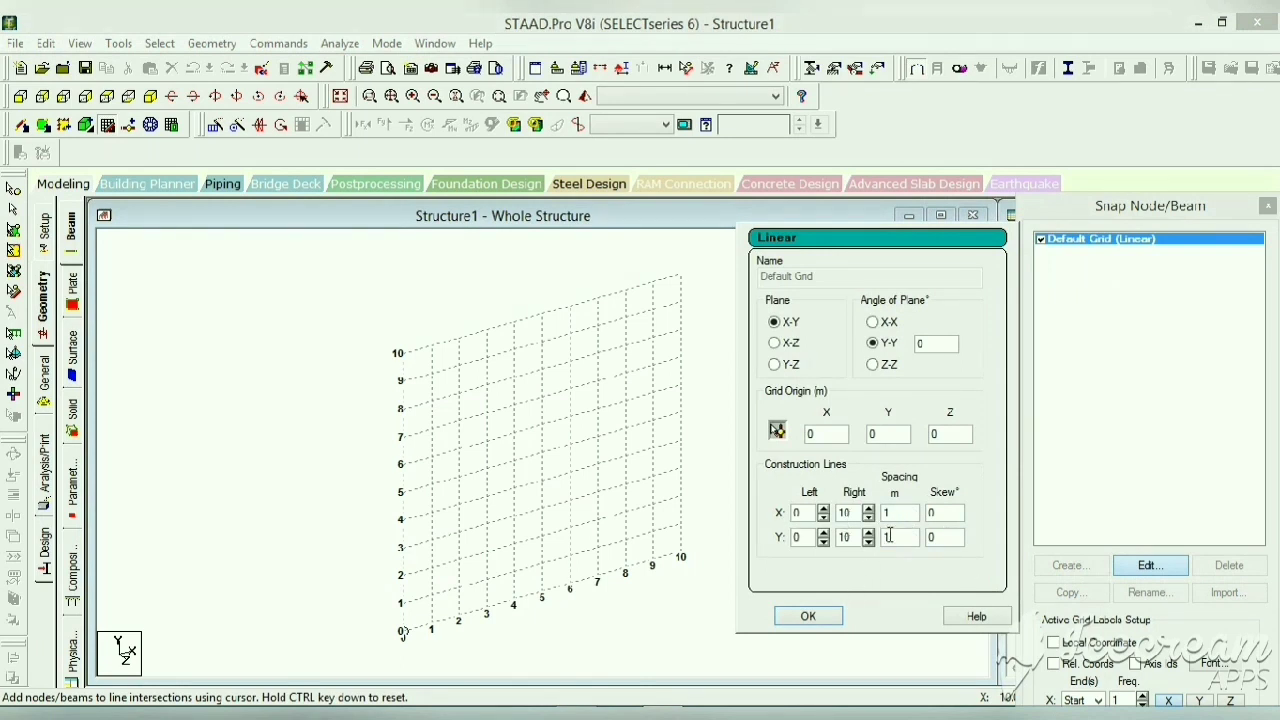
pyautogui.click(808, 617)
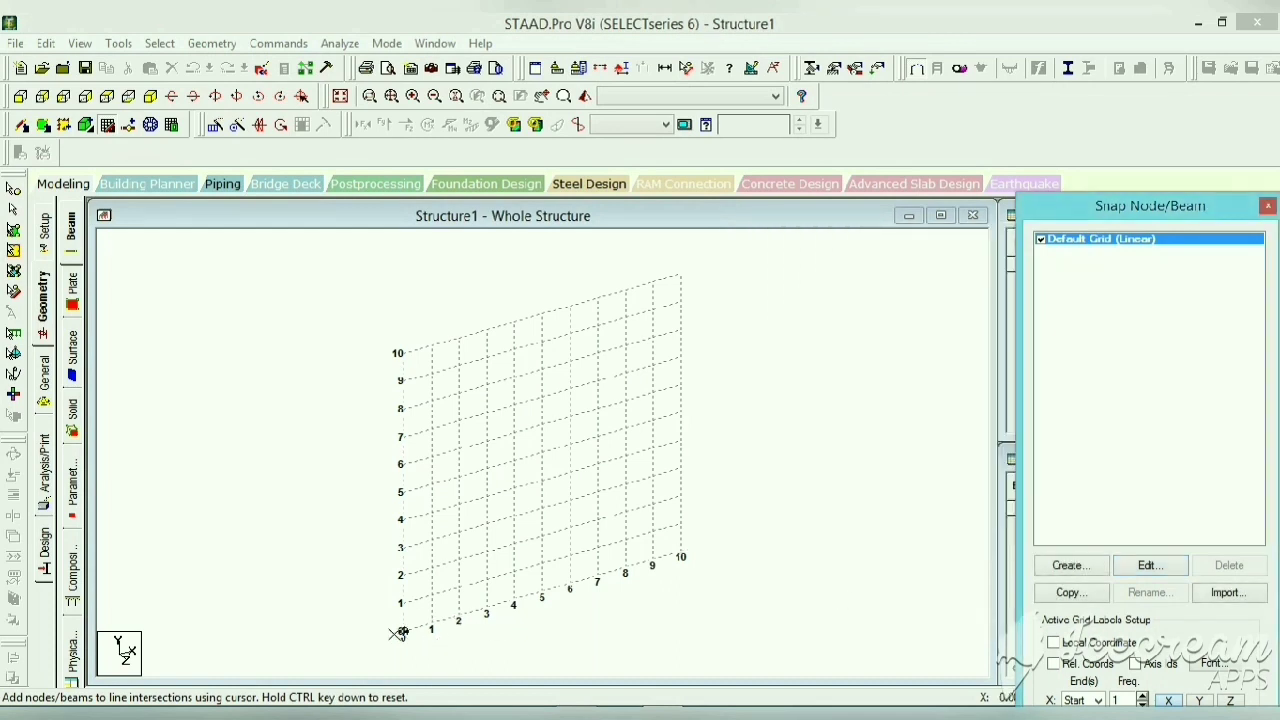
pyautogui.click(409, 547)
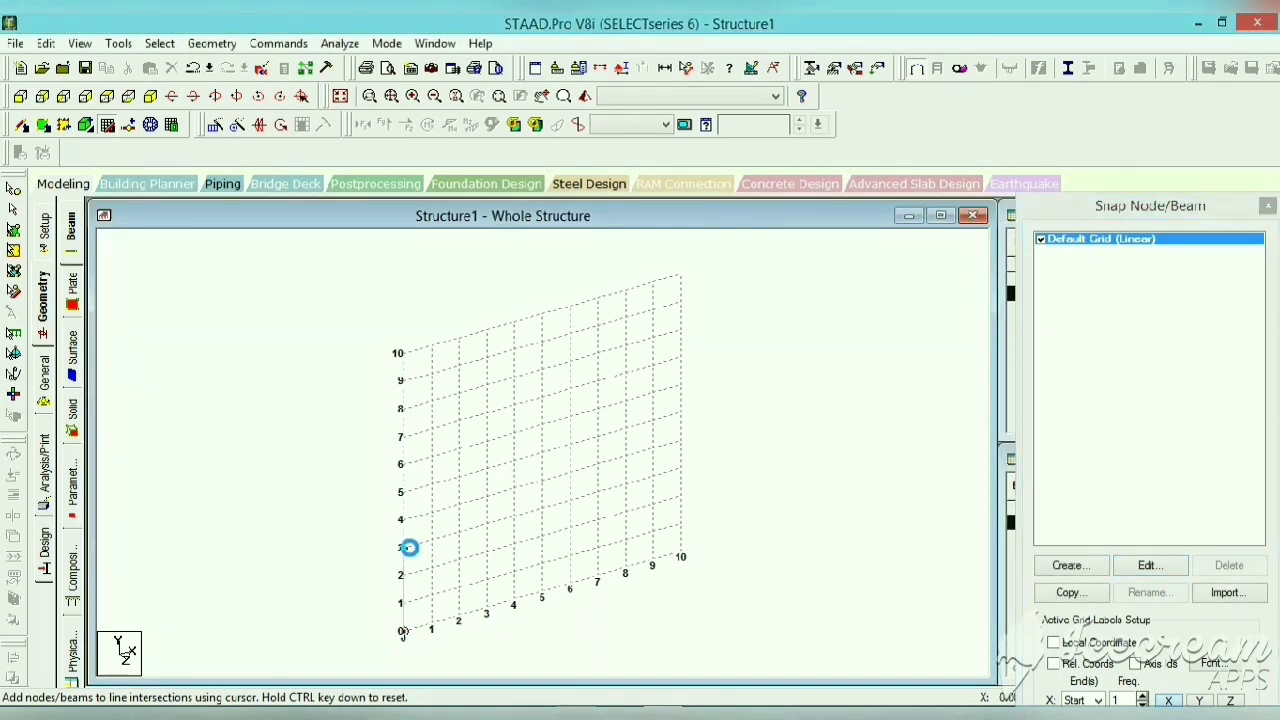
pyautogui.click(680, 357)
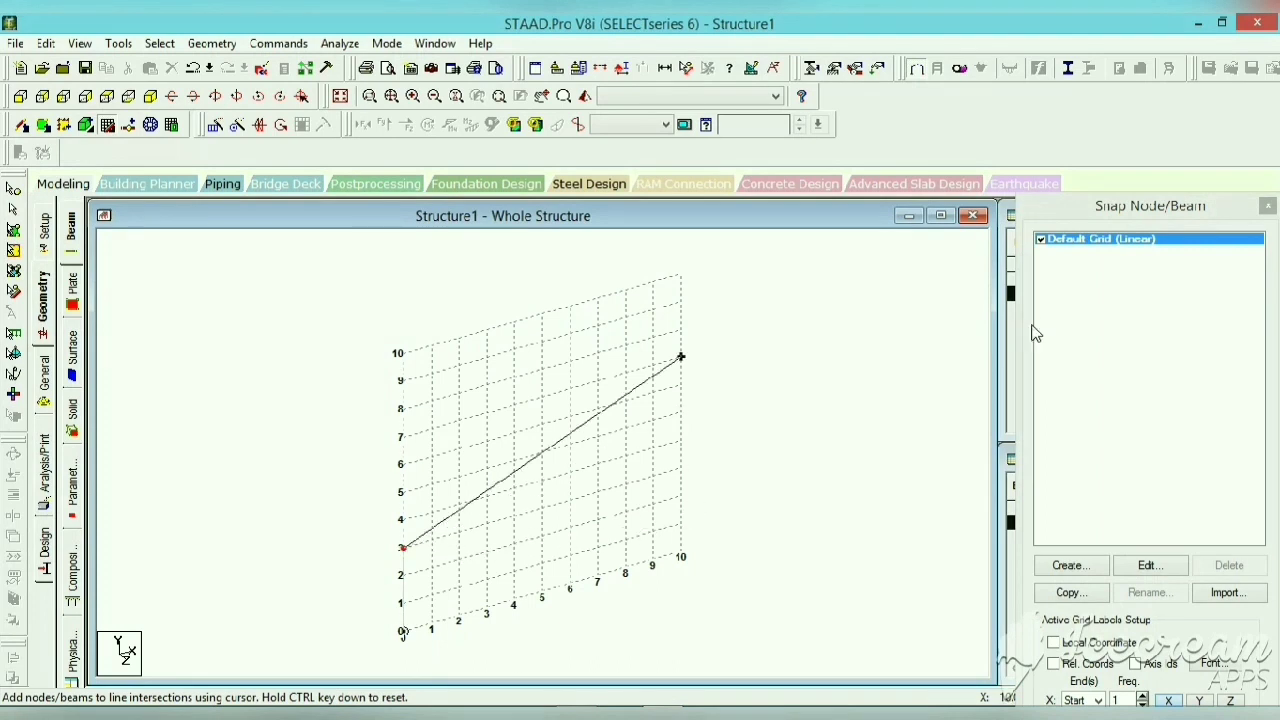
pyautogui.click(1267, 207)
pyautogui.moveTo(660, 457); pyautogui.dragTo(485, 452, button='middle')
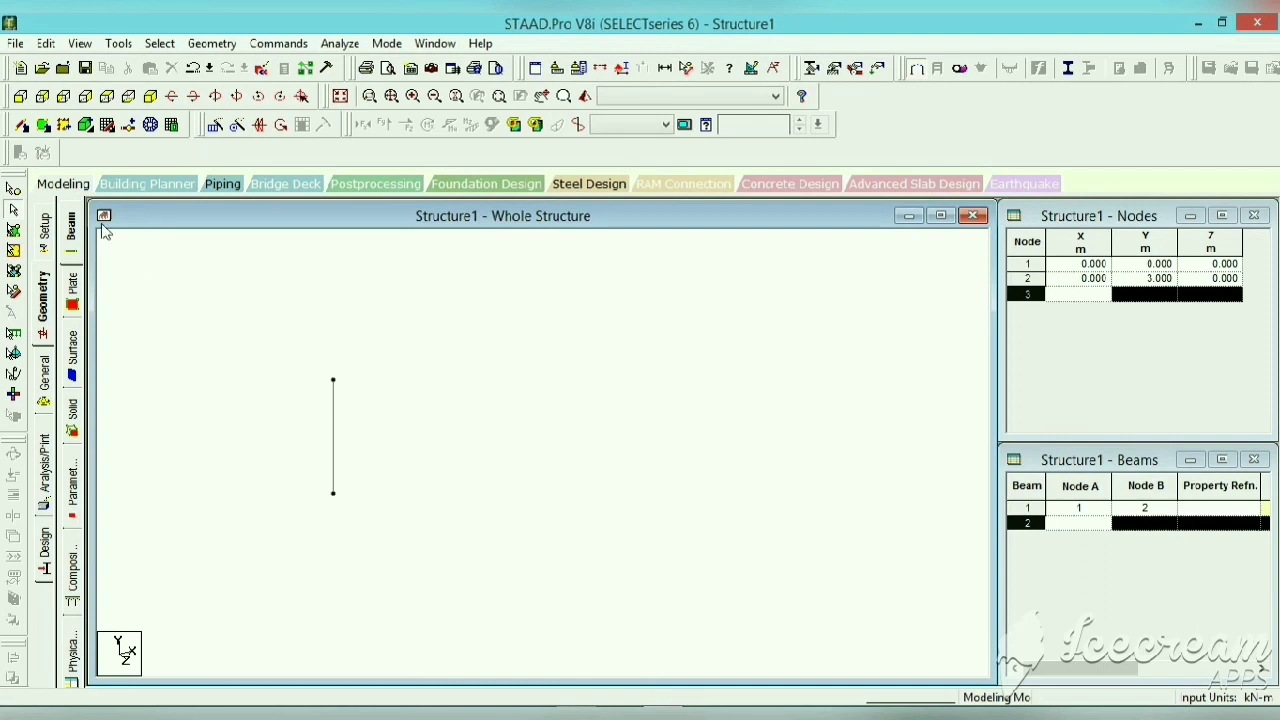
# Repeat the column along X in 3 steps at 4 m spacing, with Link Steps and Open Base enabled.
pyautogui.click(12, 212)
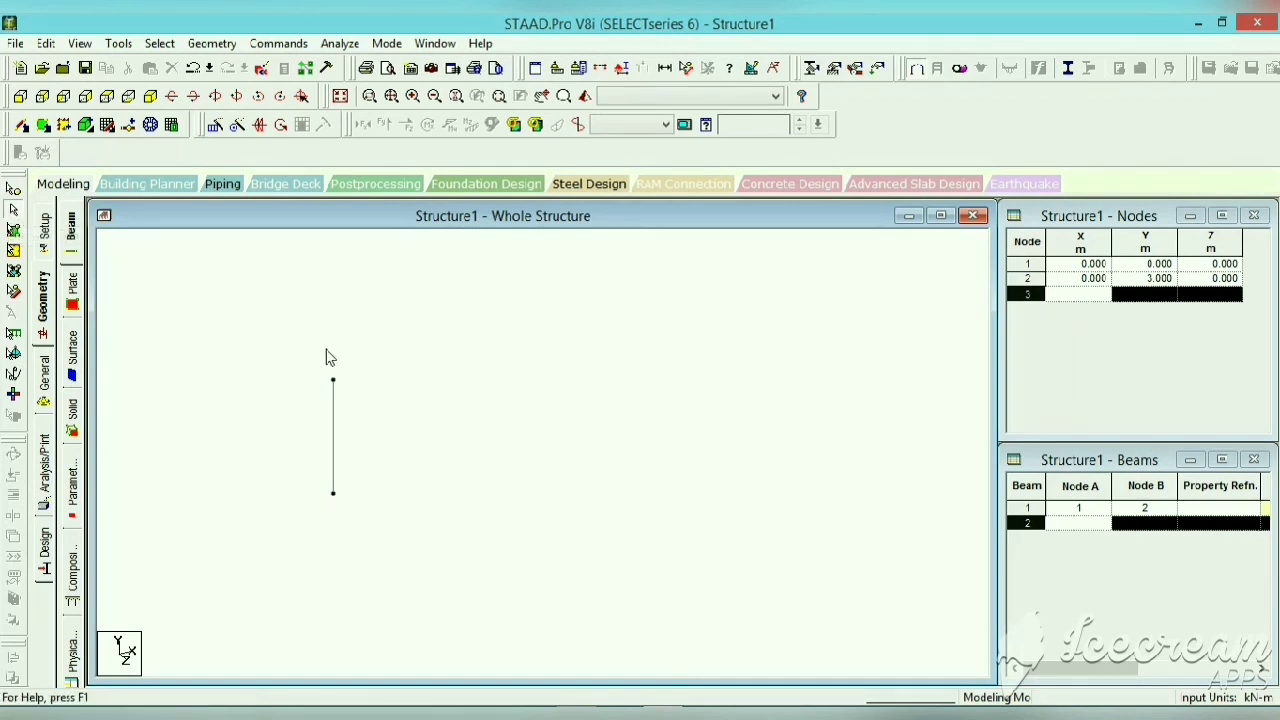
pyautogui.click(335, 415)
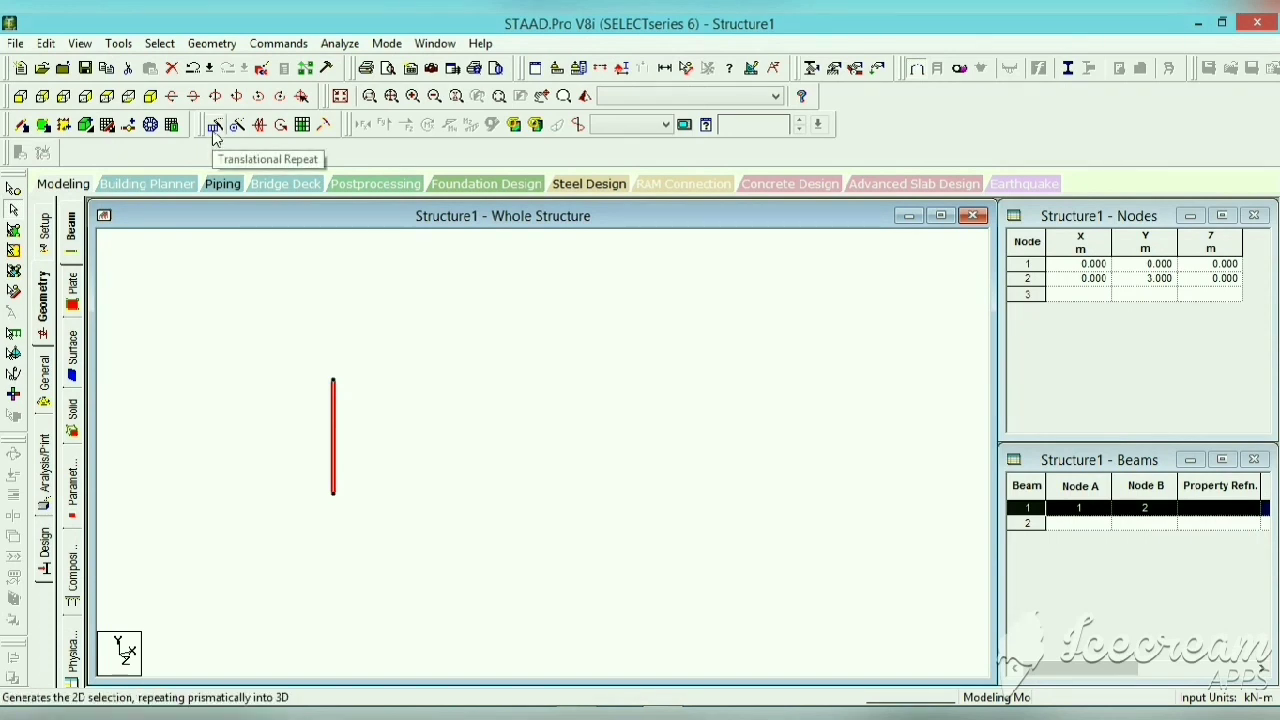
pyautogui.click(212, 44)
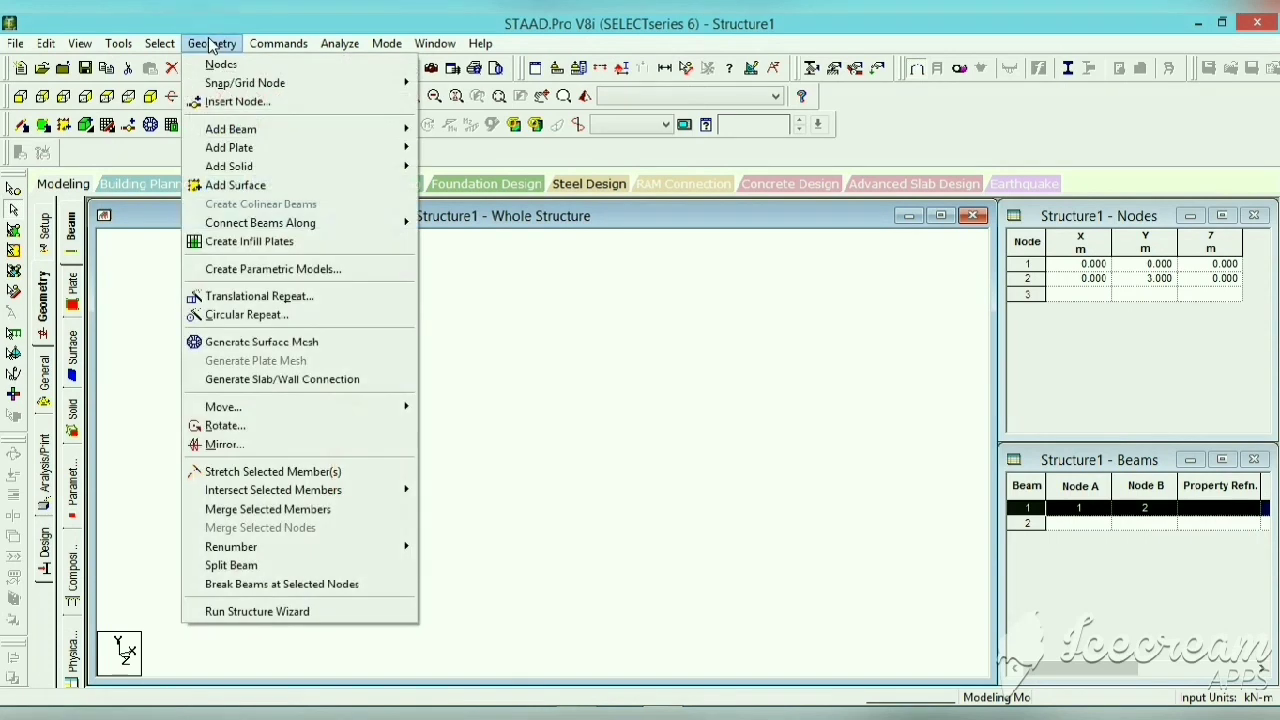
pyautogui.click(270, 296)
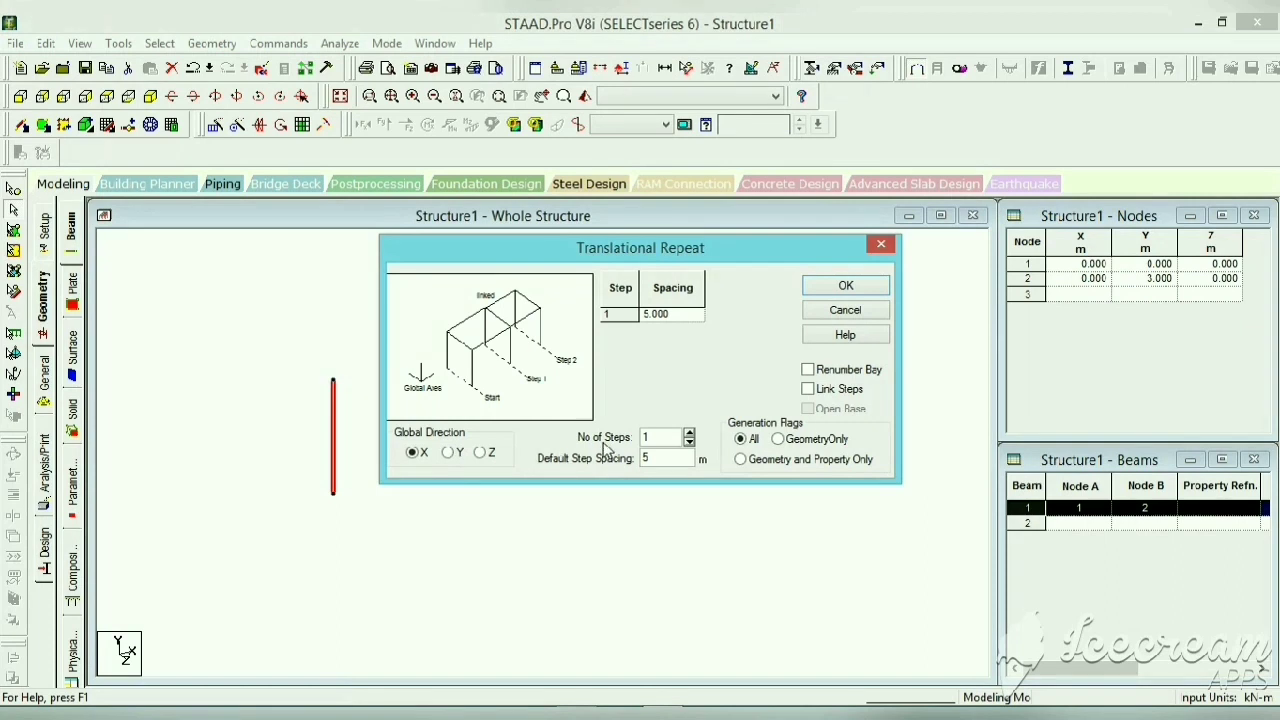
pyautogui.moveTo(660, 437); pyautogui.dragTo(634, 440)
pyautogui.write('3')
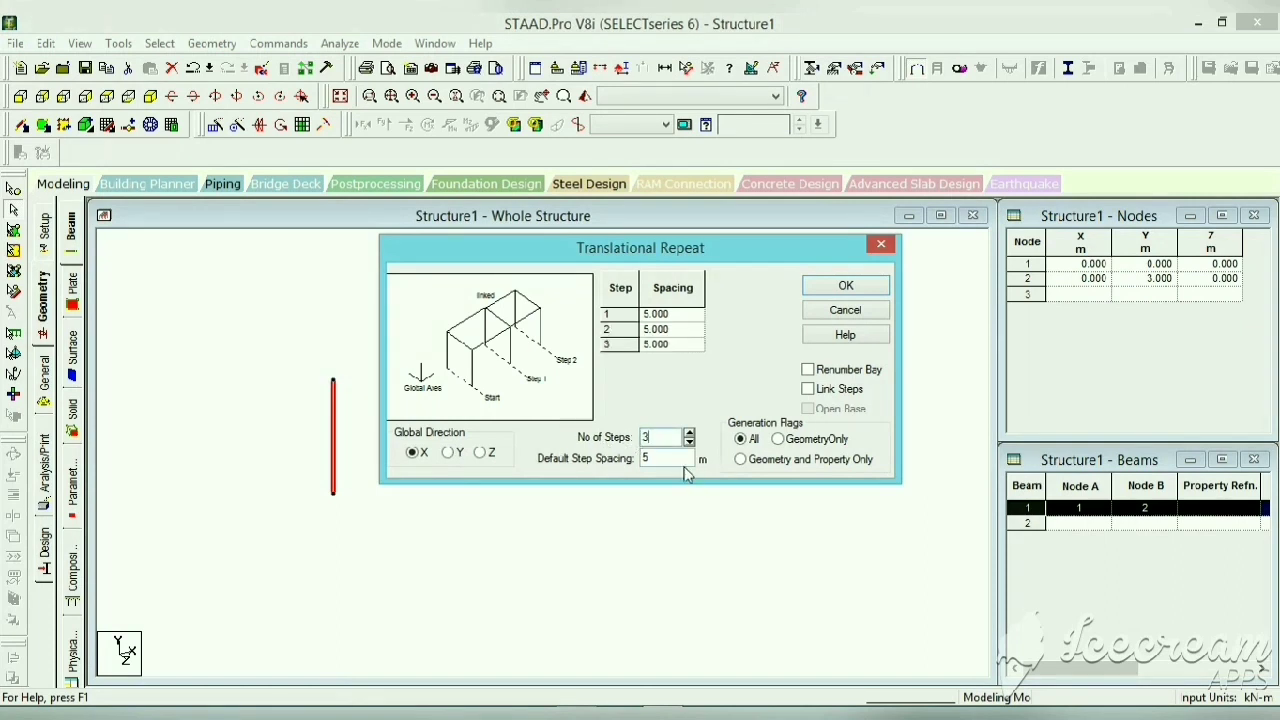
pyautogui.moveTo(661, 459); pyautogui.dragTo(642, 464)
pyautogui.write('4')
pyautogui.click(840, 395)
pyautogui.click(826, 416)
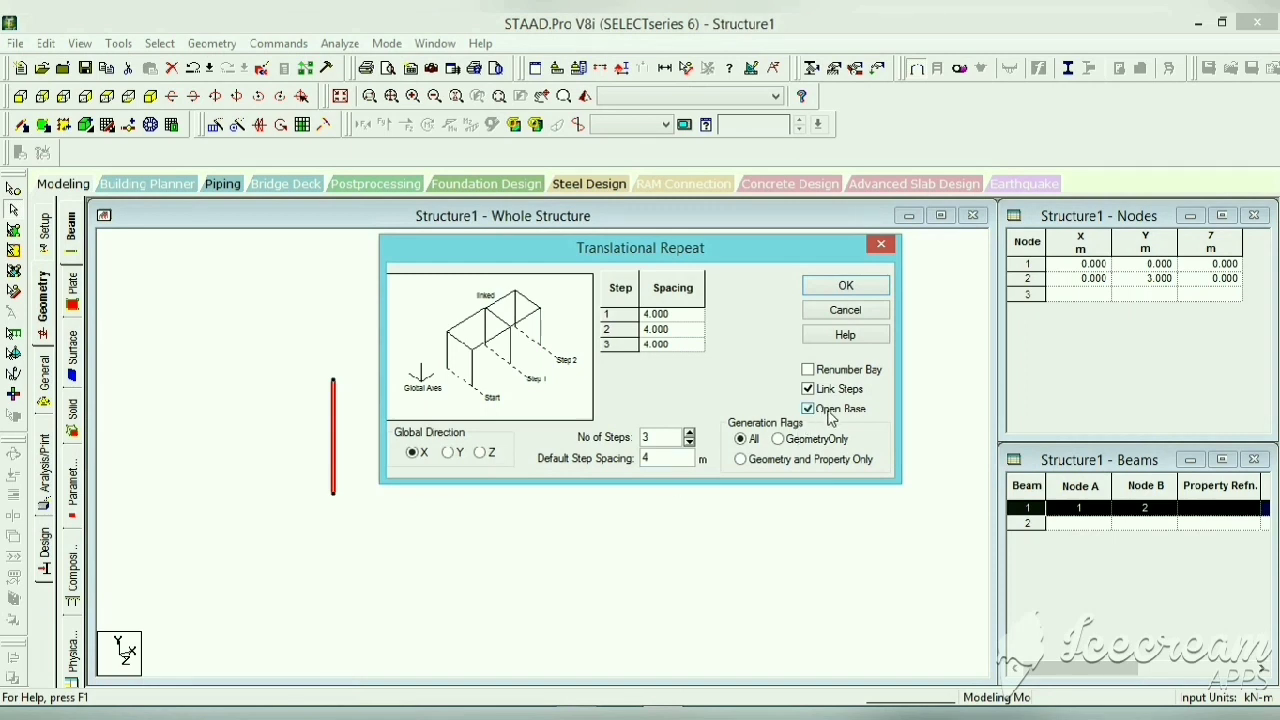
pyautogui.click(845, 290)
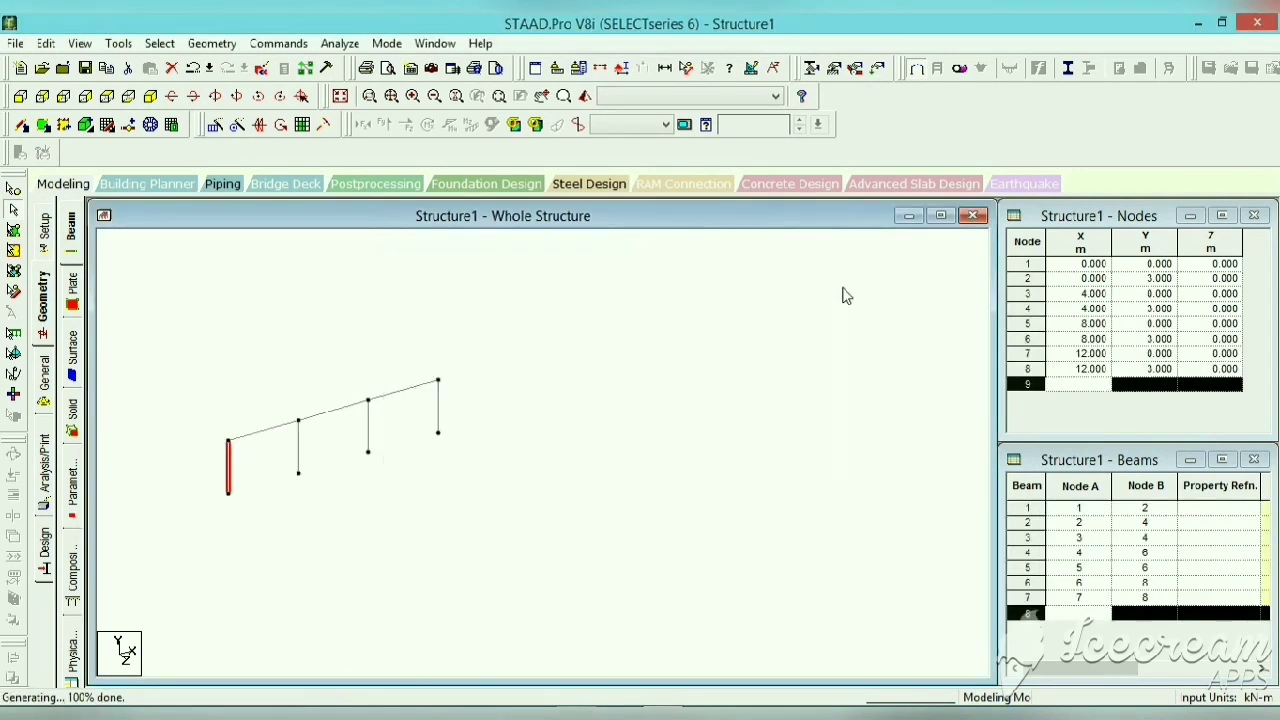
pyautogui.moveTo(428, 486); pyautogui.dragTo(809, 525, button='middle')
pyautogui.click(631, 540)
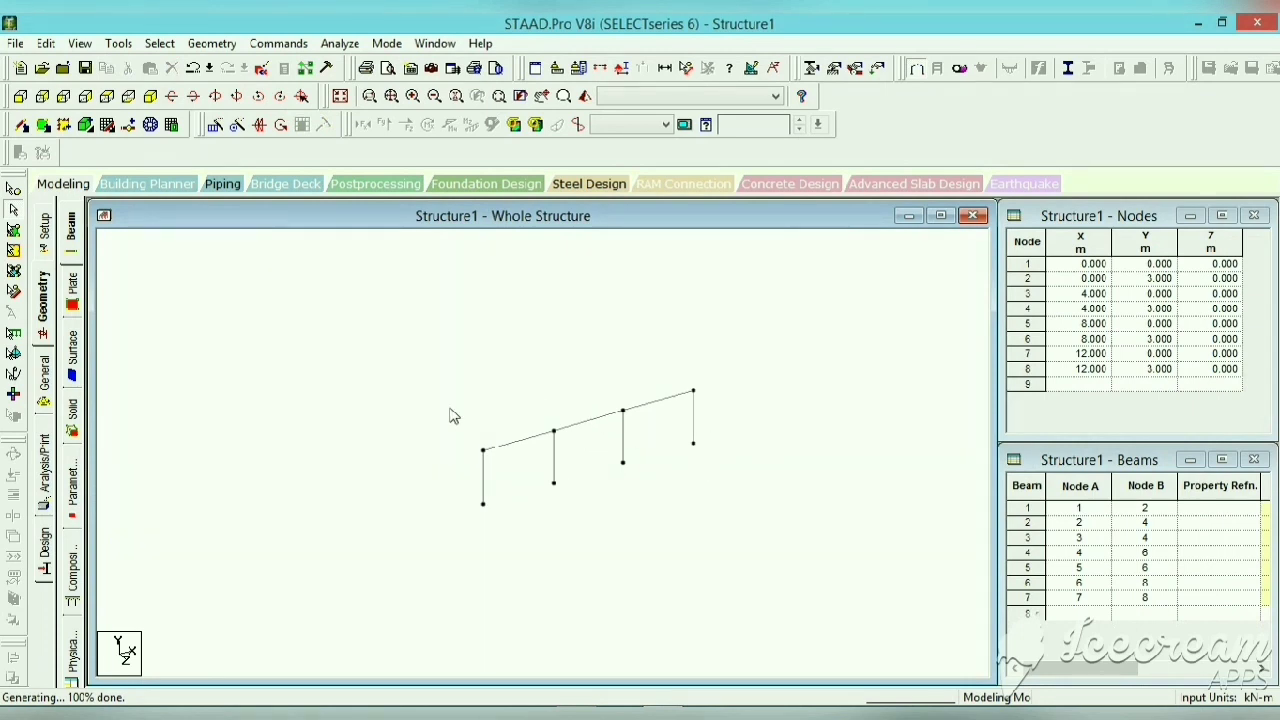
# In the front view, repeat the three horizontal beams along Y in 2 steps at 3 m spacing with linked steps.
pyautogui.click(21, 97)
pyautogui.moveTo(508, 395); pyautogui.dragTo(479, 402, button='middle')
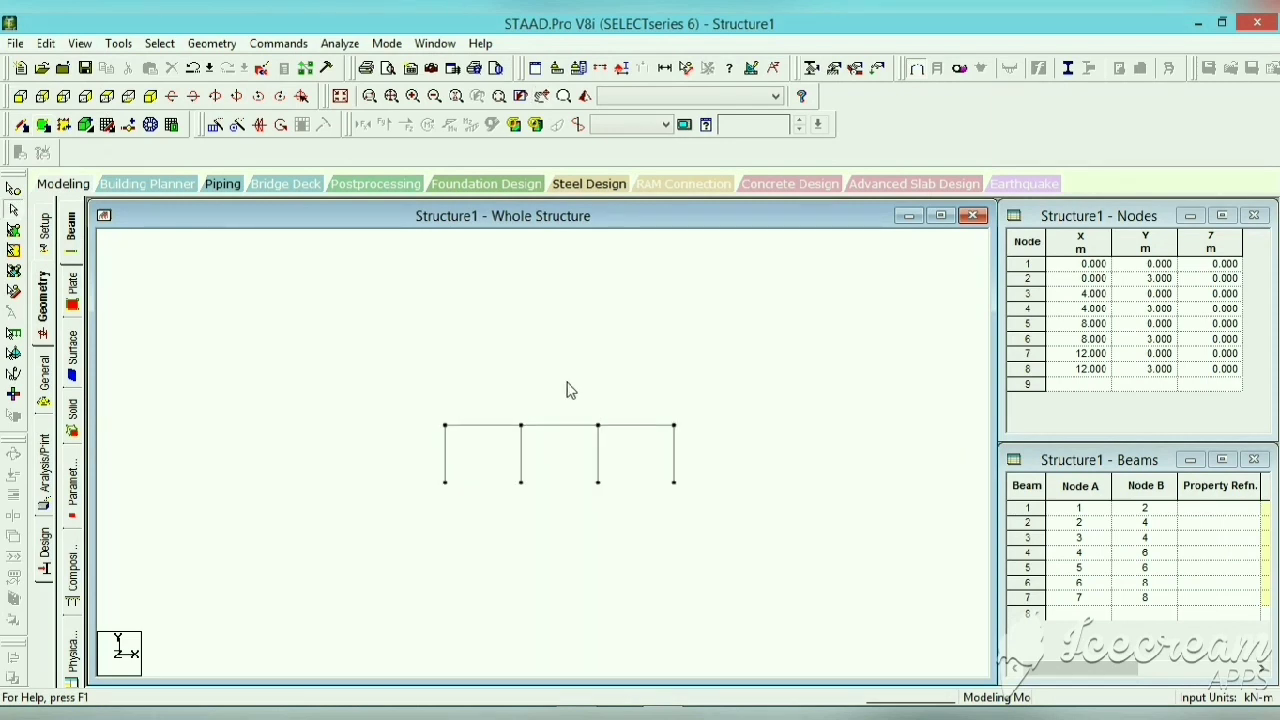
pyautogui.moveTo(567, 390); pyautogui.dragTo(537, 463, button='middle')
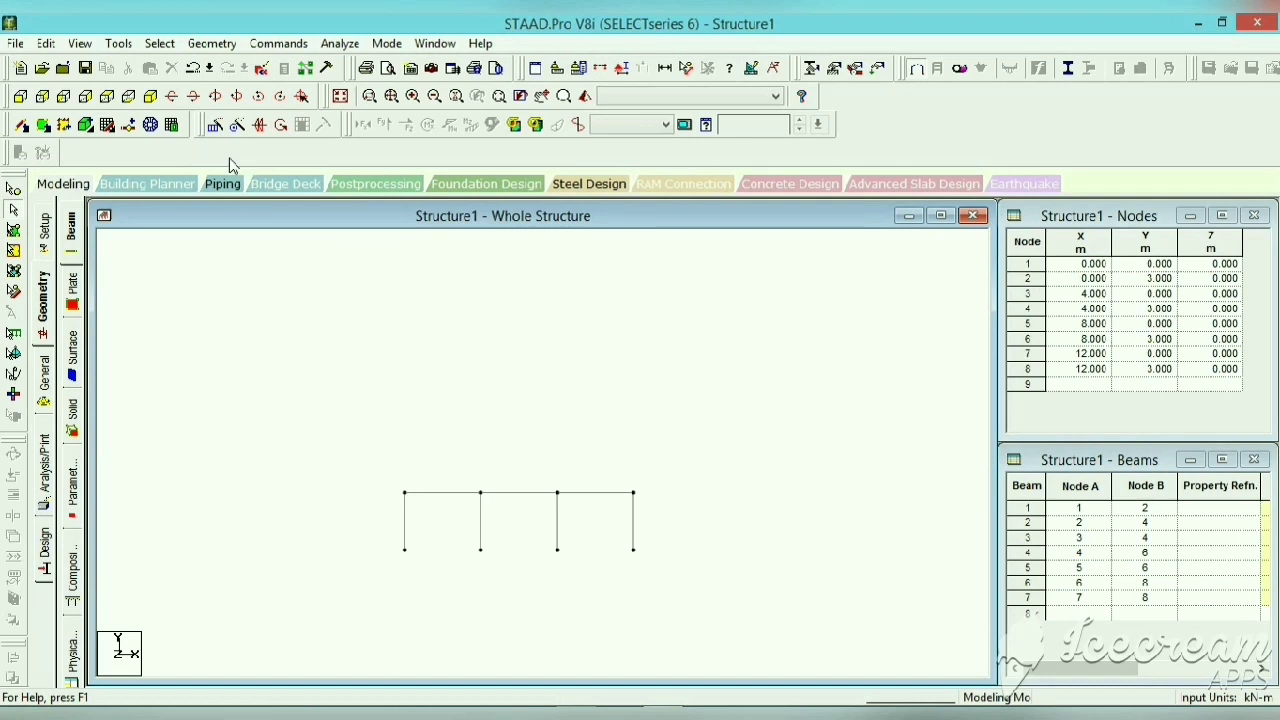
pyautogui.moveTo(677, 467); pyautogui.dragTo(358, 500)
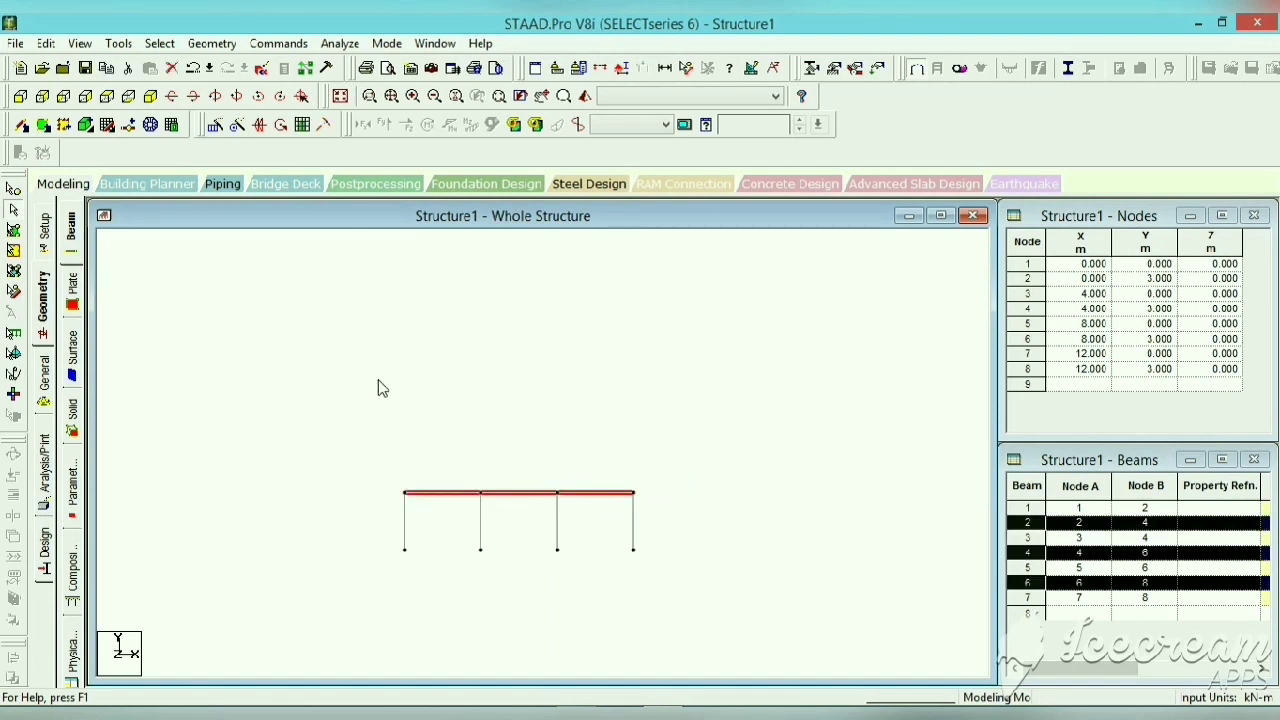
pyautogui.click(216, 125)
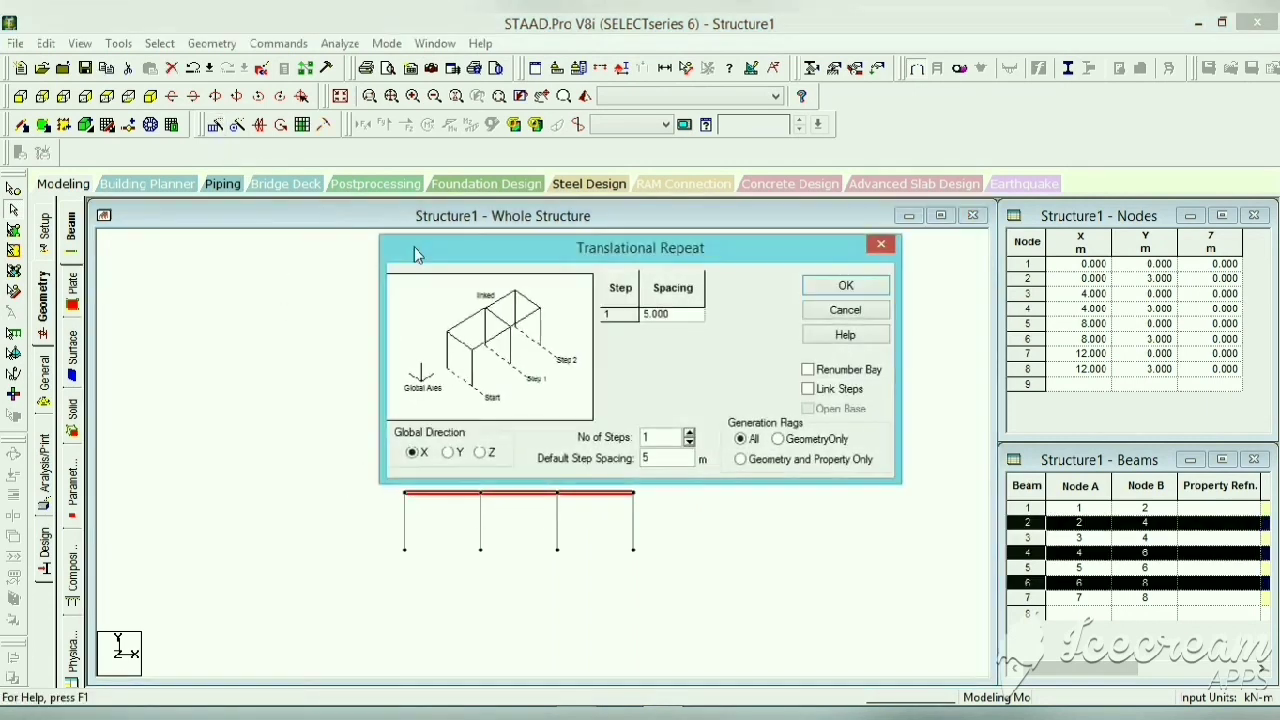
pyautogui.click(449, 453)
pyautogui.moveTo(623, 254); pyautogui.dragTo(847, 164)
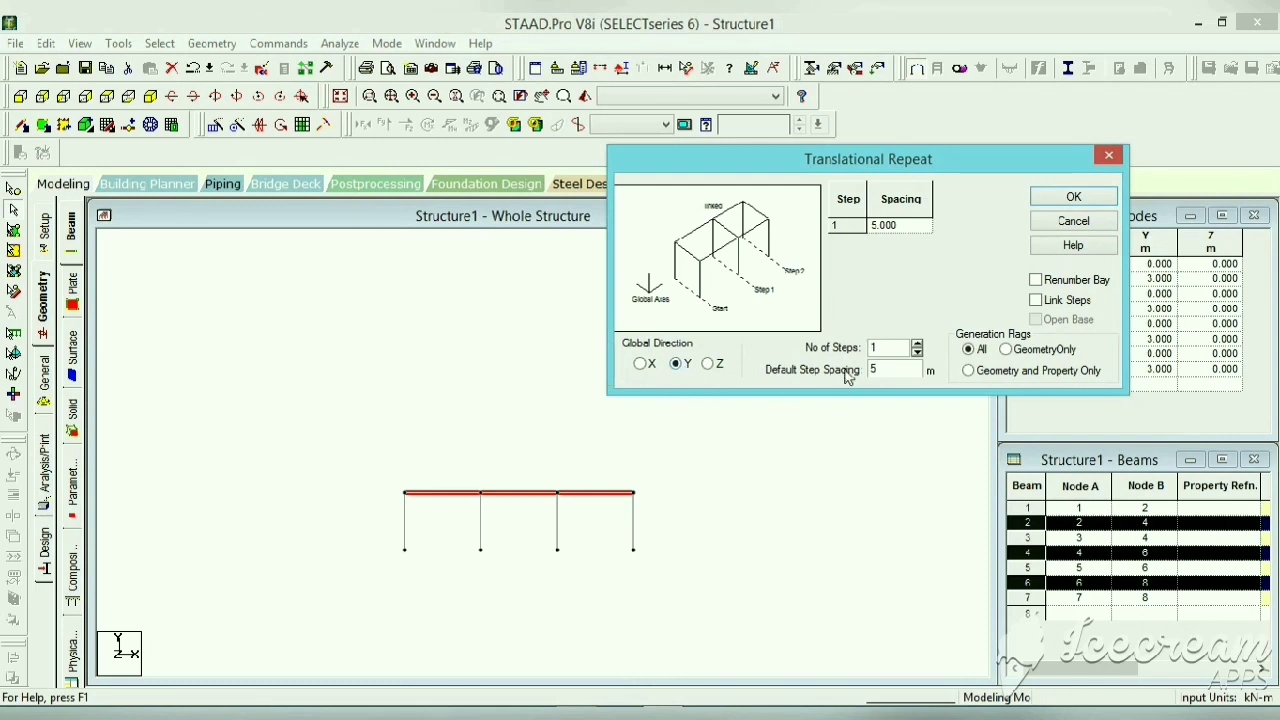
pyautogui.doubleClick(866, 347)
pyautogui.write('2')
pyautogui.doubleClick(873, 369)
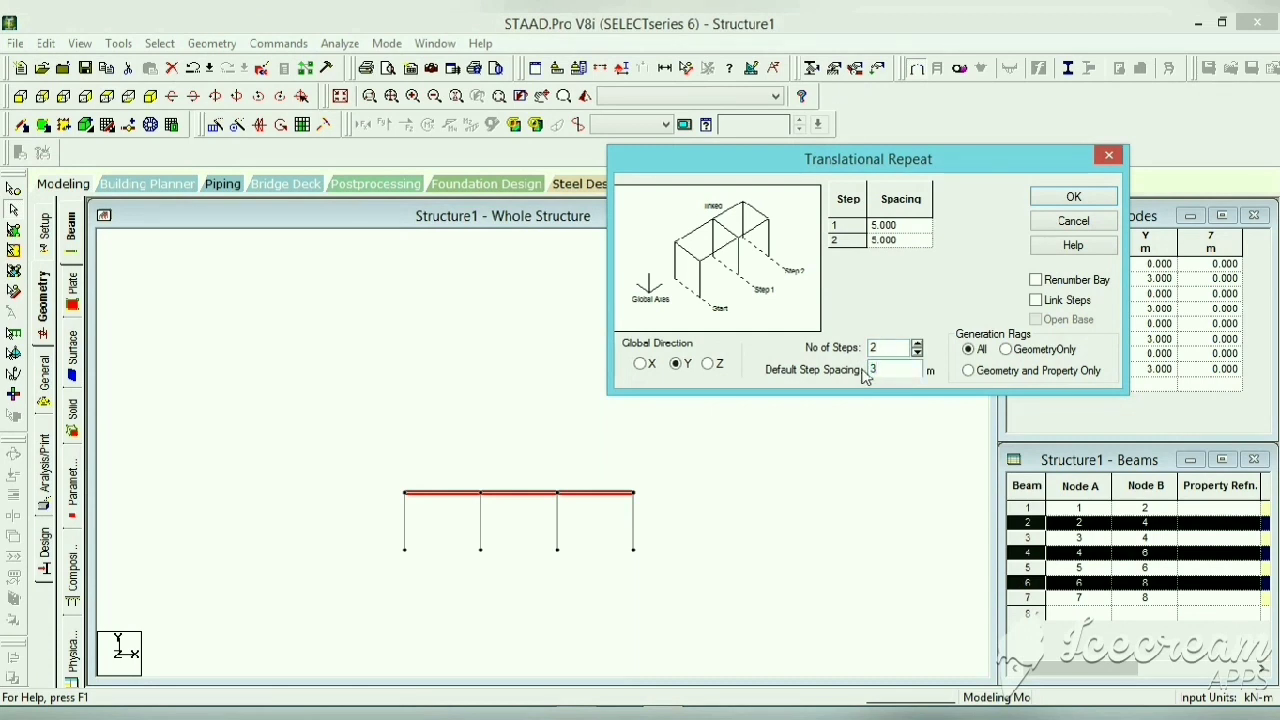
pyautogui.click(1066, 301)
pyautogui.click(1069, 196)
pyautogui.click(751, 500)
# Create a Fixed support definition for the frame.
pyautogui.scroll(1, 357, 563)
pyautogui.scroll(2, 491, 546)
pyautogui.moveTo(491, 546); pyautogui.dragTo(565, 467, button='middle')
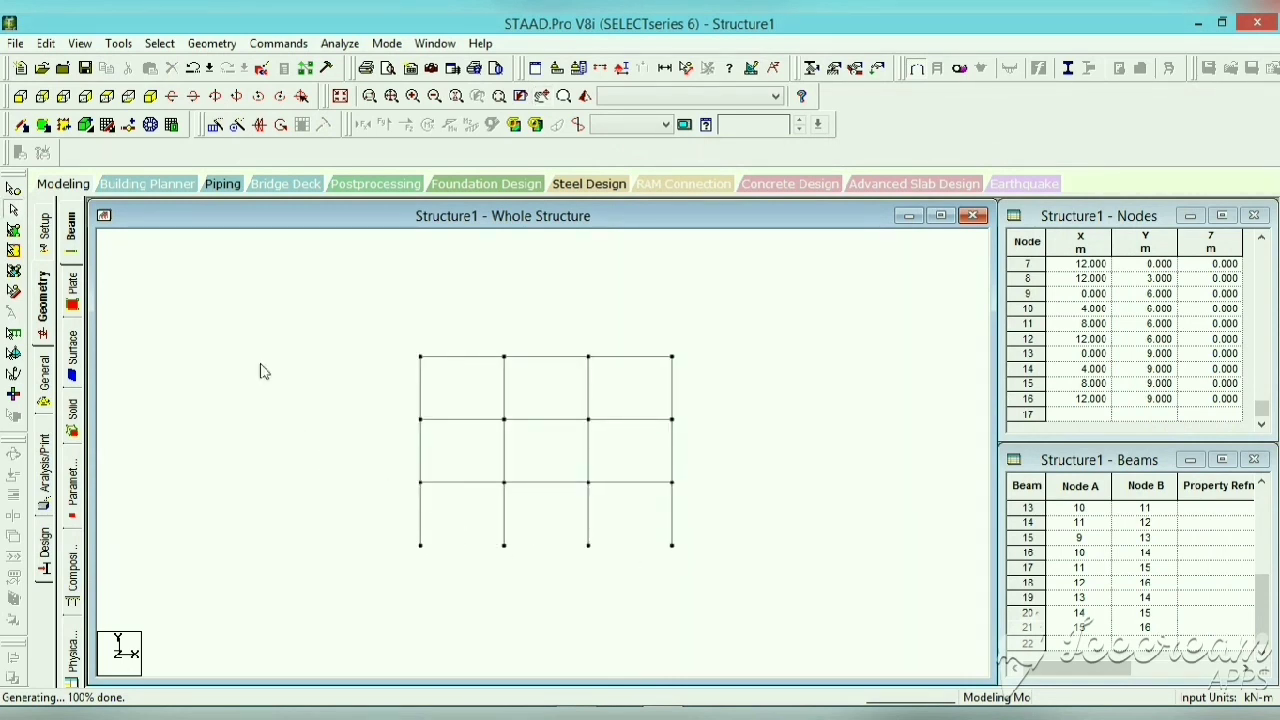
pyautogui.click(72, 187)
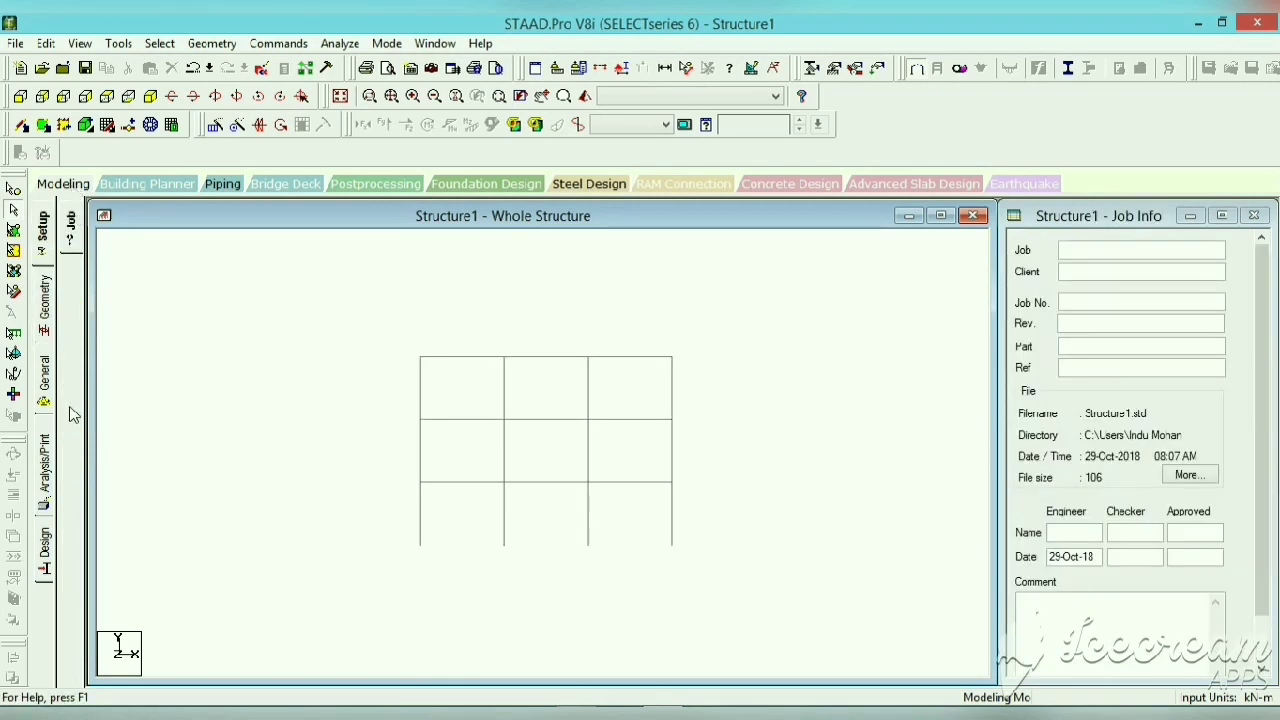
pyautogui.click(45, 385)
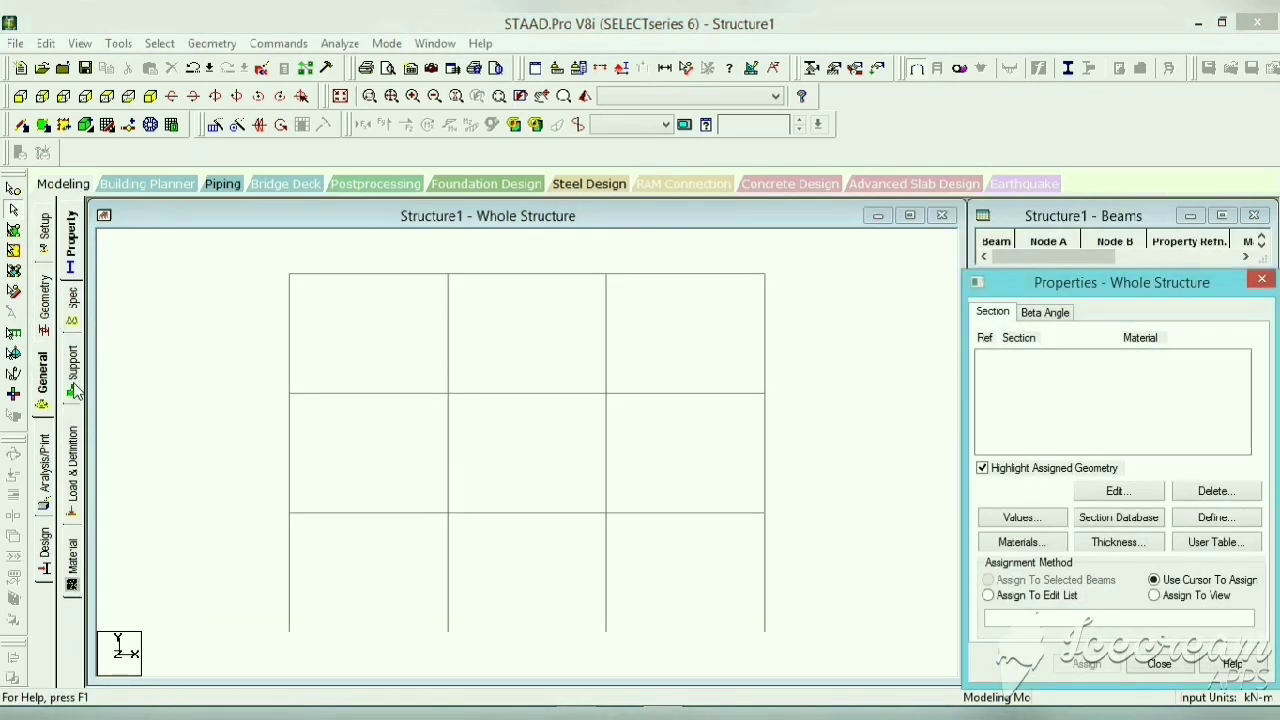
pyautogui.click(72, 385)
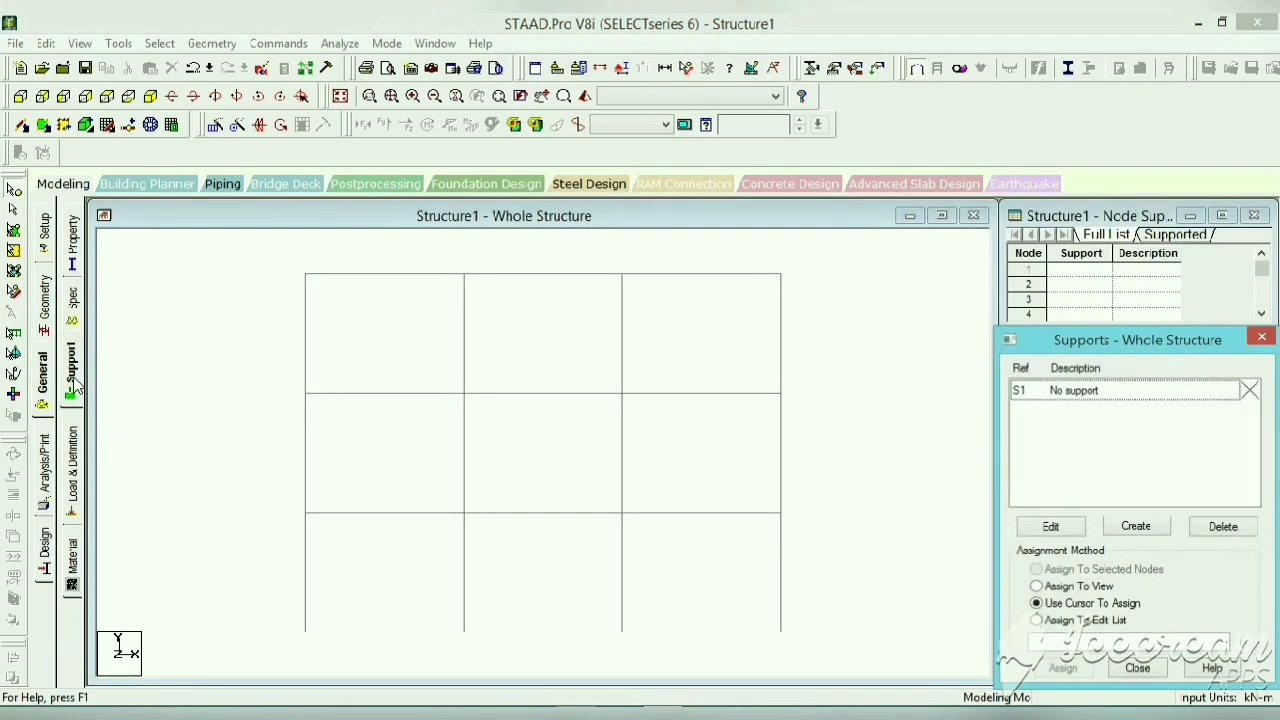
pyautogui.click(1136, 527)
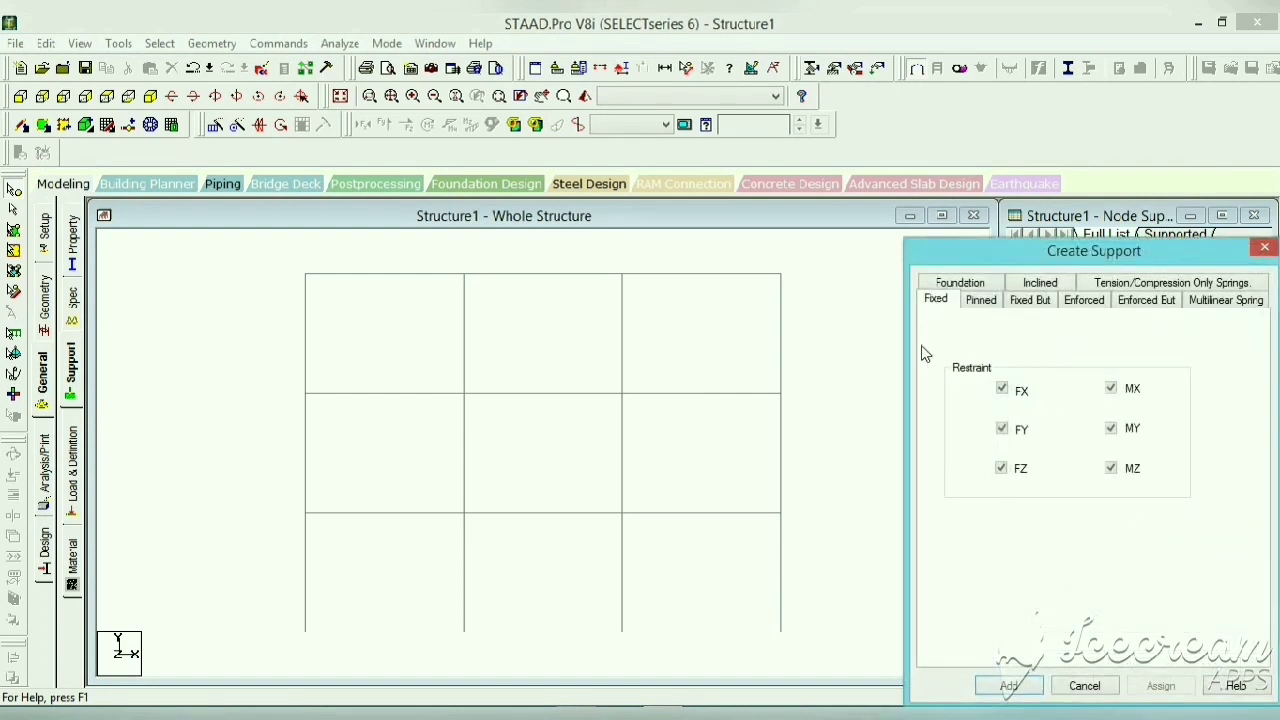
pyautogui.click(1009, 686)
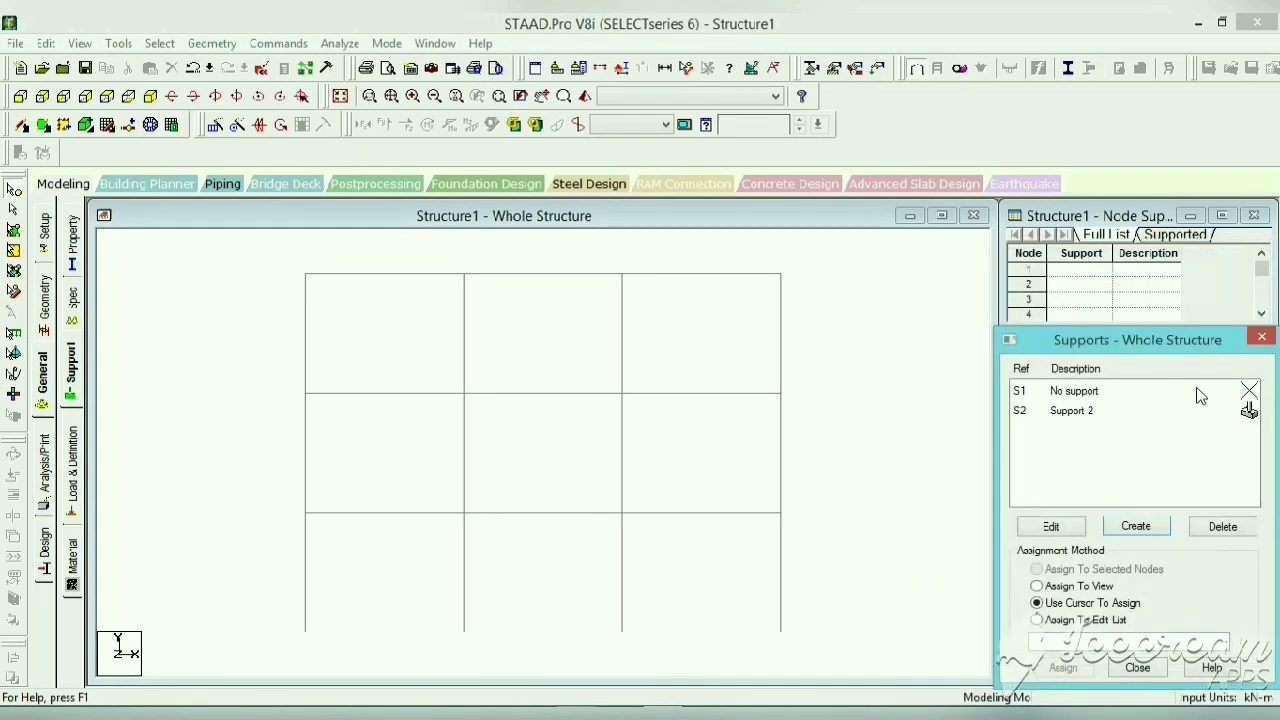
# Assign the fixed support to the four base nodes of the frame.
pyautogui.click(1078, 414)
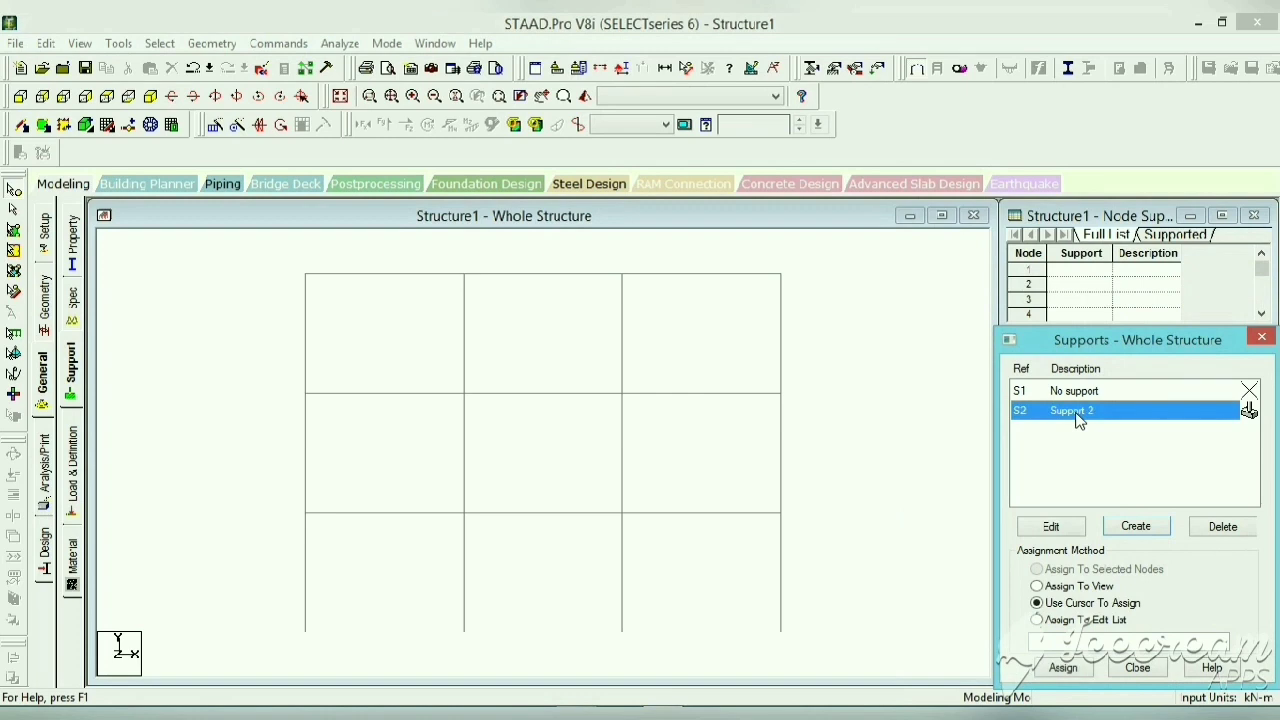
pyautogui.moveTo(860, 606); pyautogui.dragTo(286, 654)
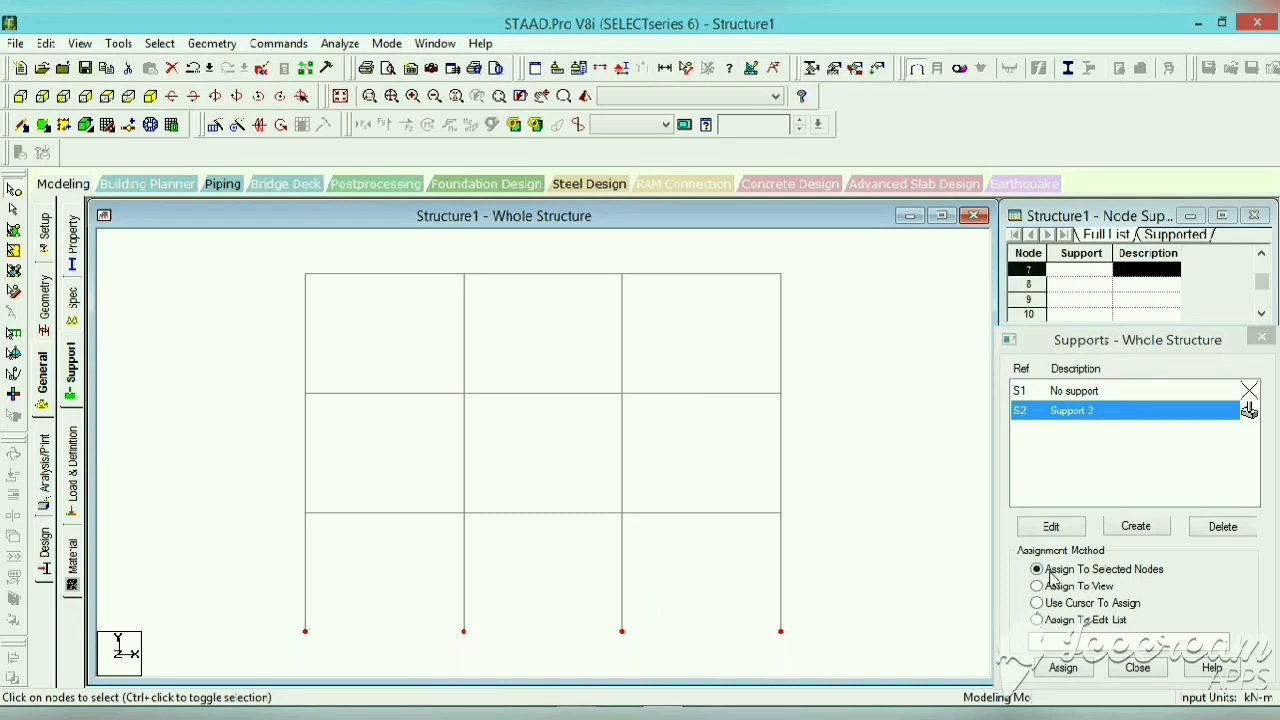
pyautogui.click(1064, 666)
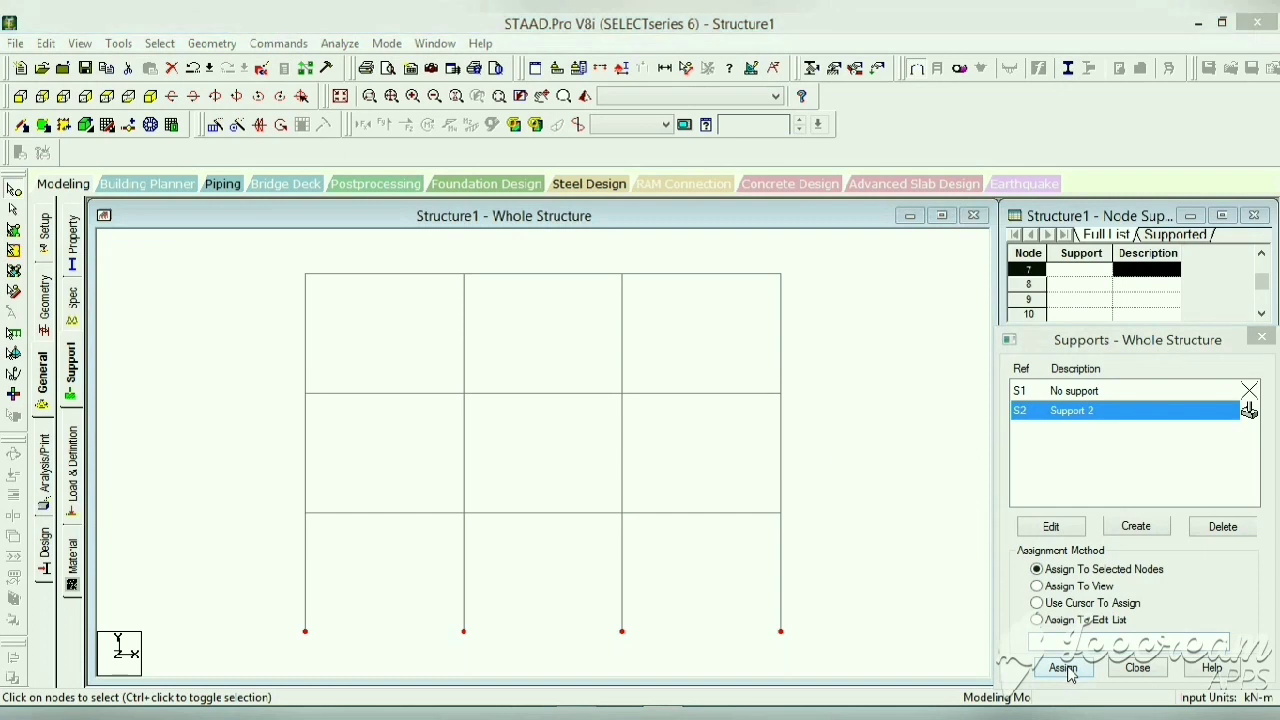
pyautogui.click(1137, 571)
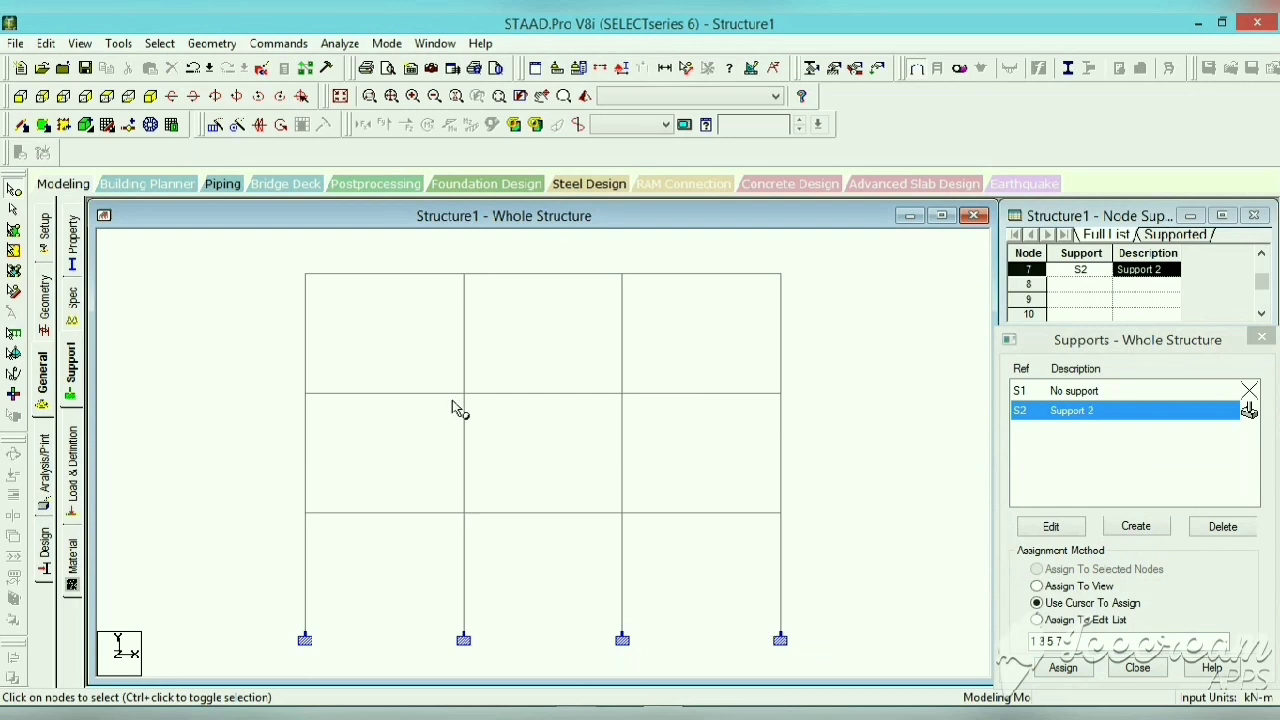
# Define a rectangular concrete section with YD 0.3 m and ZD 0.3 m.
pyautogui.click(73, 232)
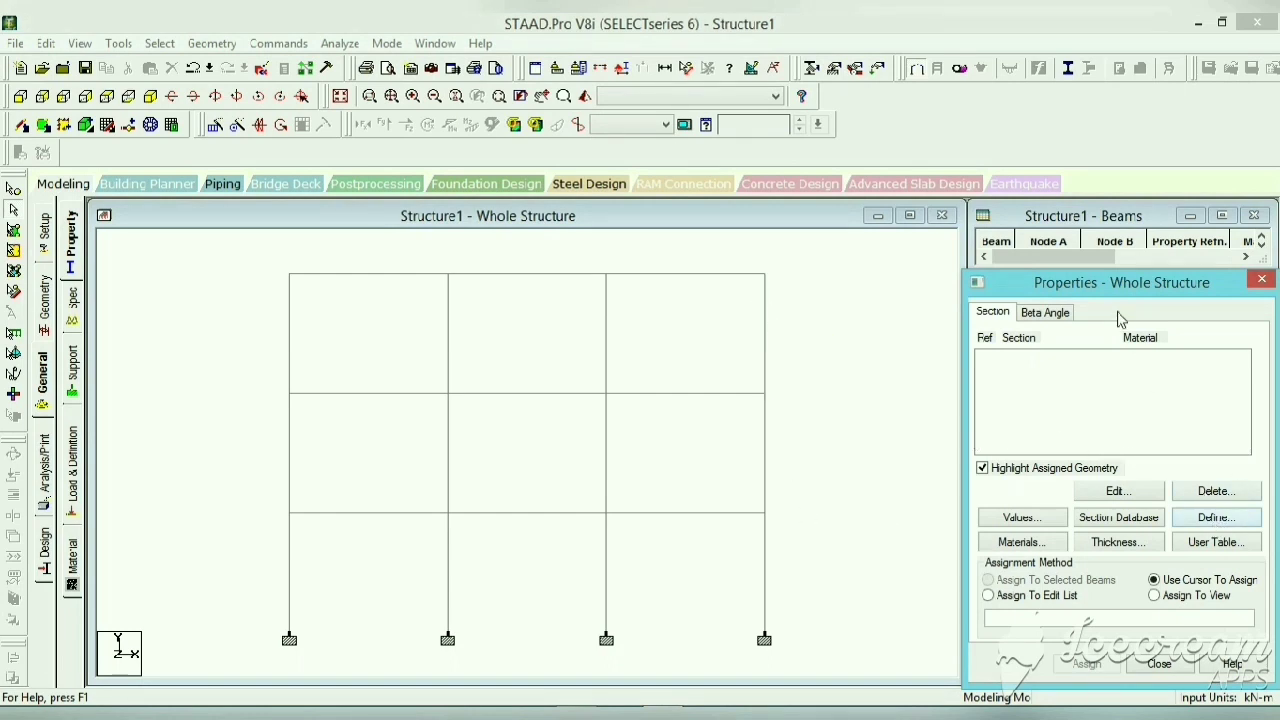
pyautogui.click(1215, 518)
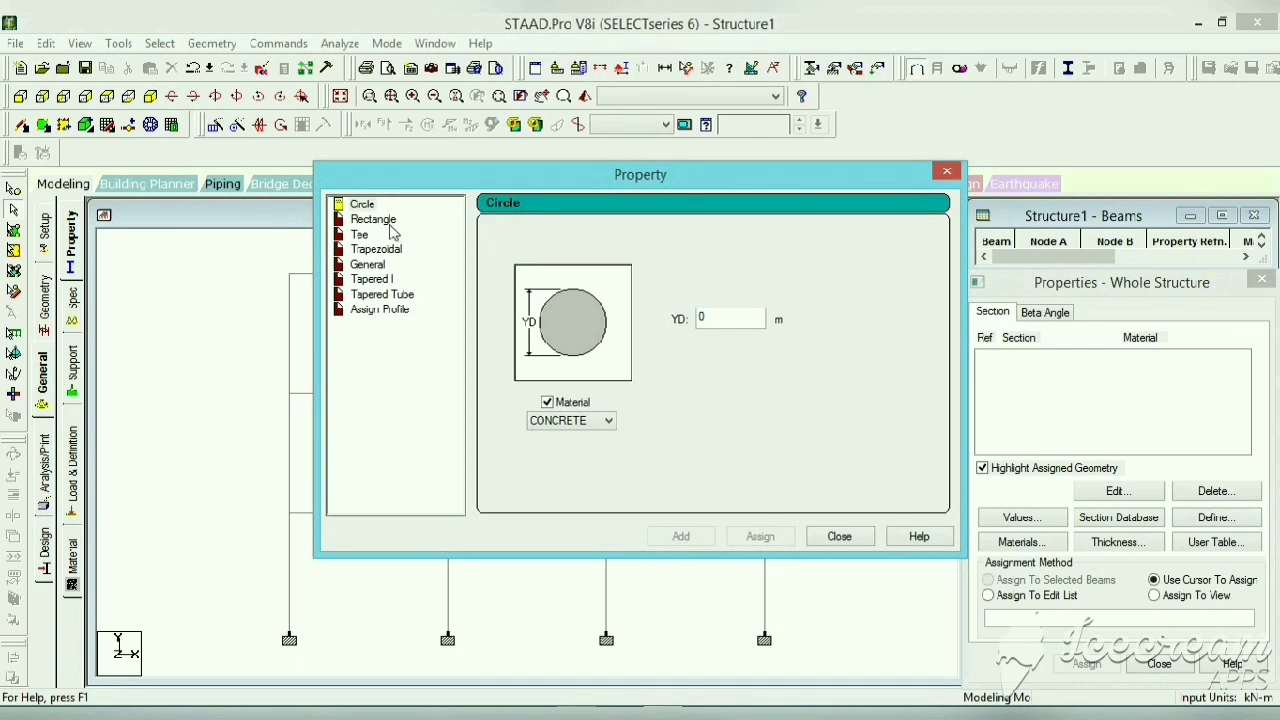
pyautogui.click(390, 228)
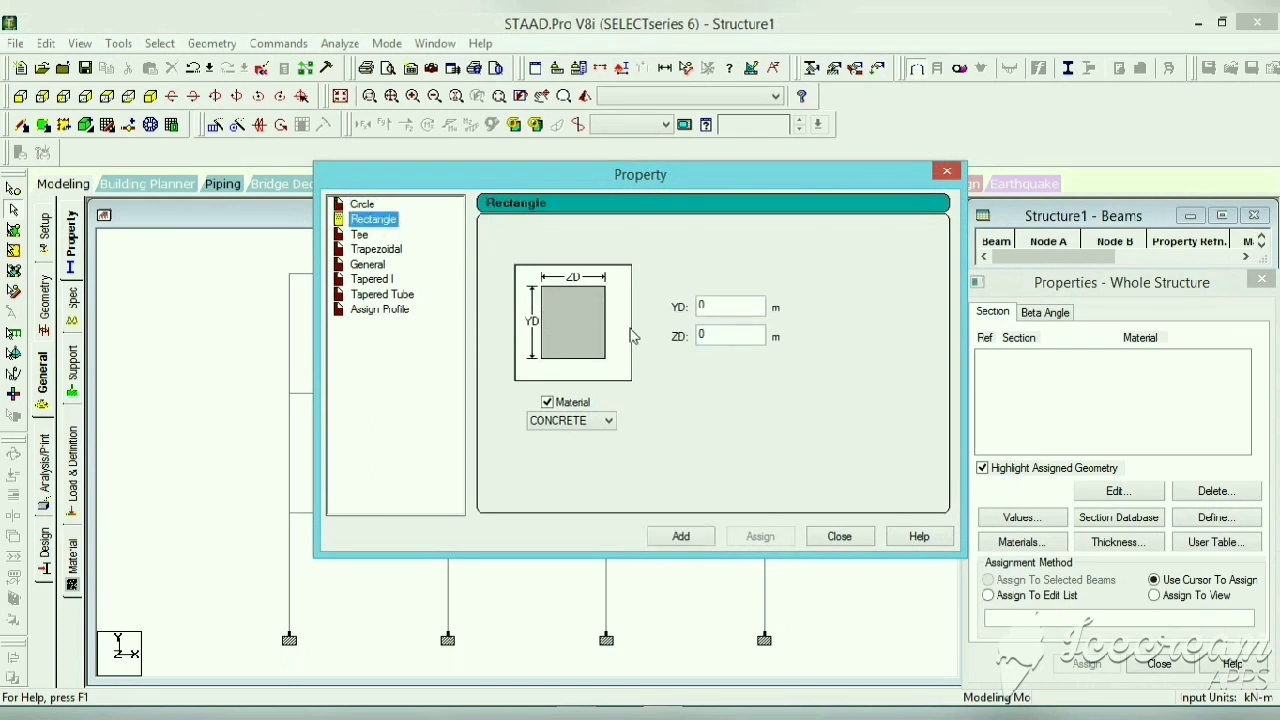
pyautogui.click(732, 310)
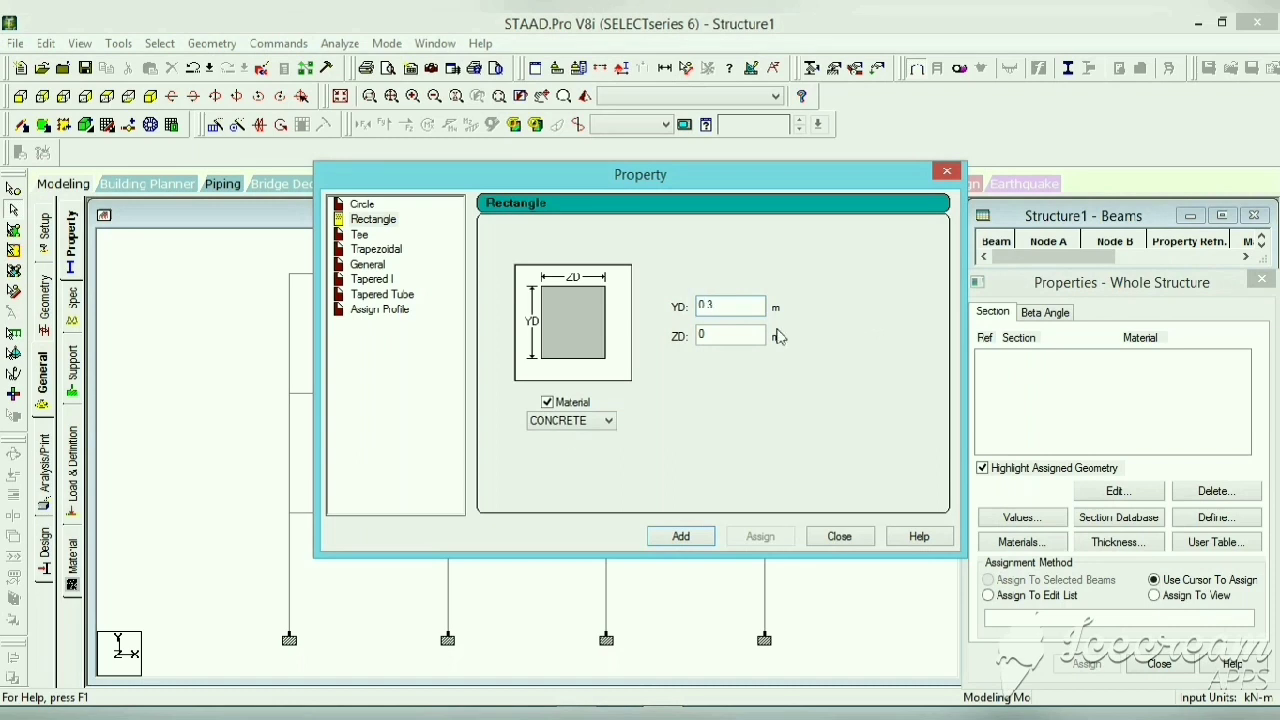
pyautogui.click(727, 334)
pyautogui.write('0.3')
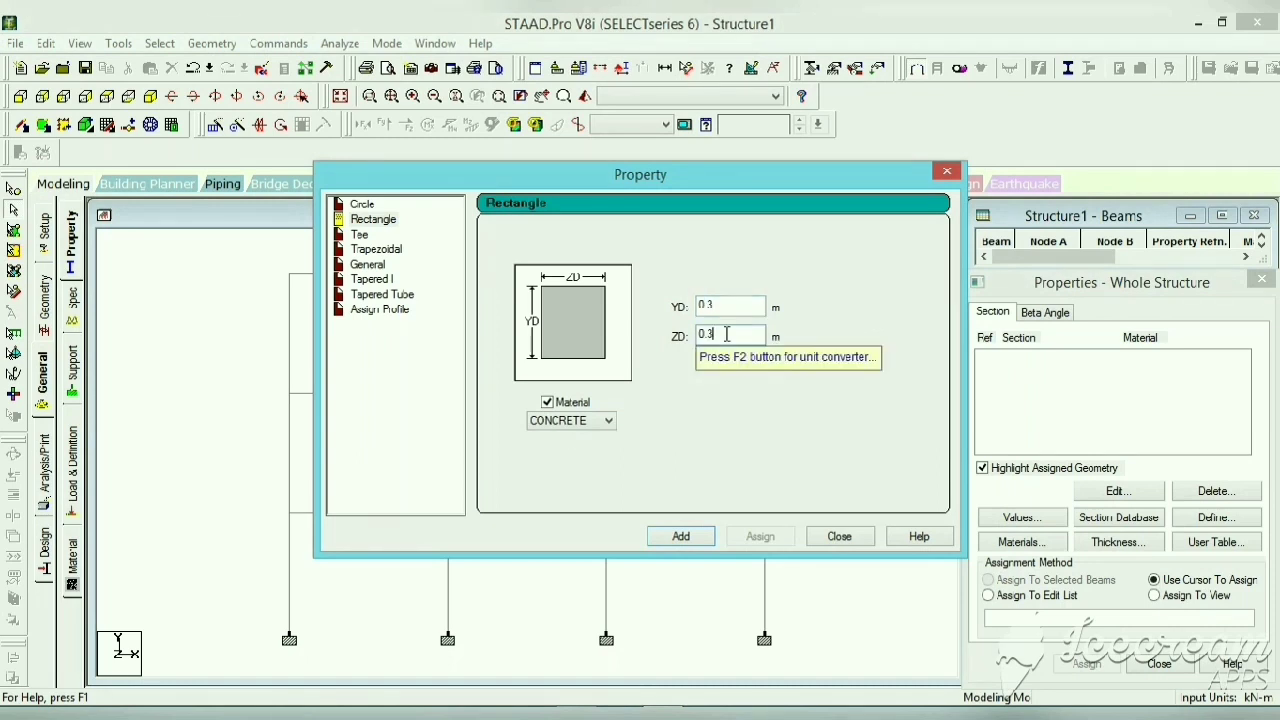
pyautogui.click(691, 537)
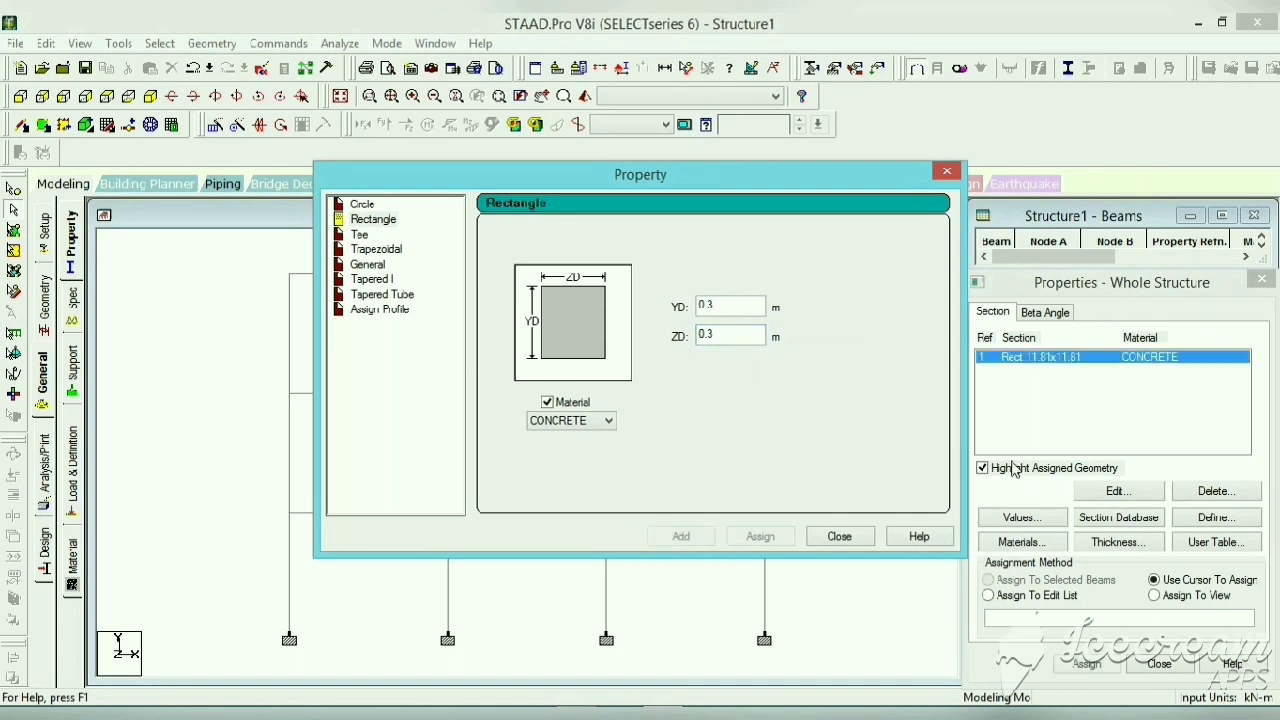
# Add a second rectangular concrete section with YD 0.4 m and ZD 0.3 m, and finish defining properties.
pyautogui.click(706, 406)
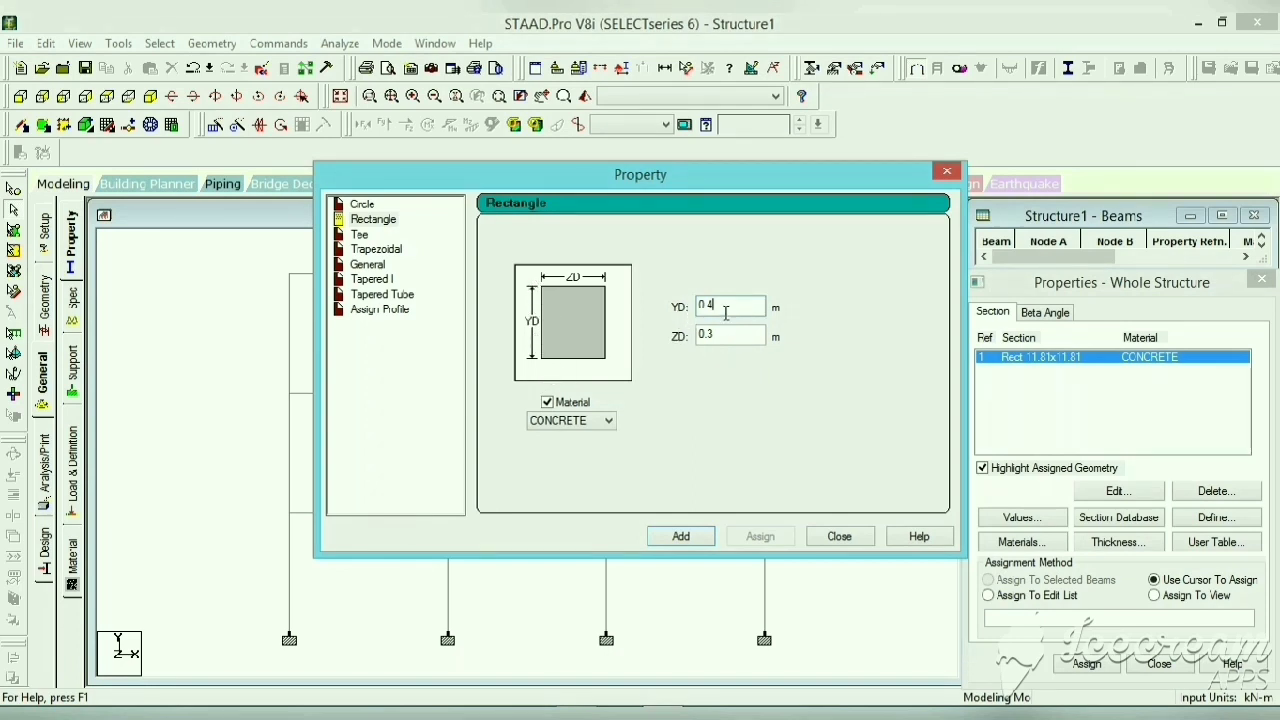
pyautogui.click(680, 538)
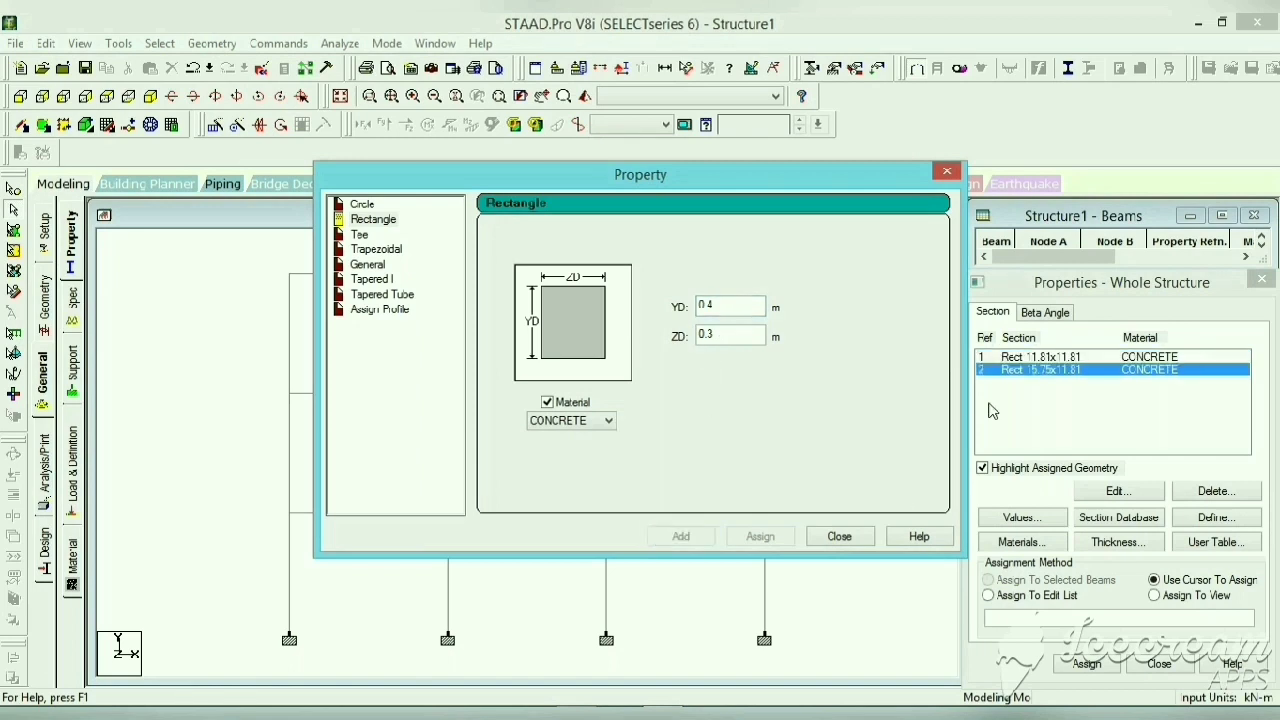
pyautogui.click(947, 171)
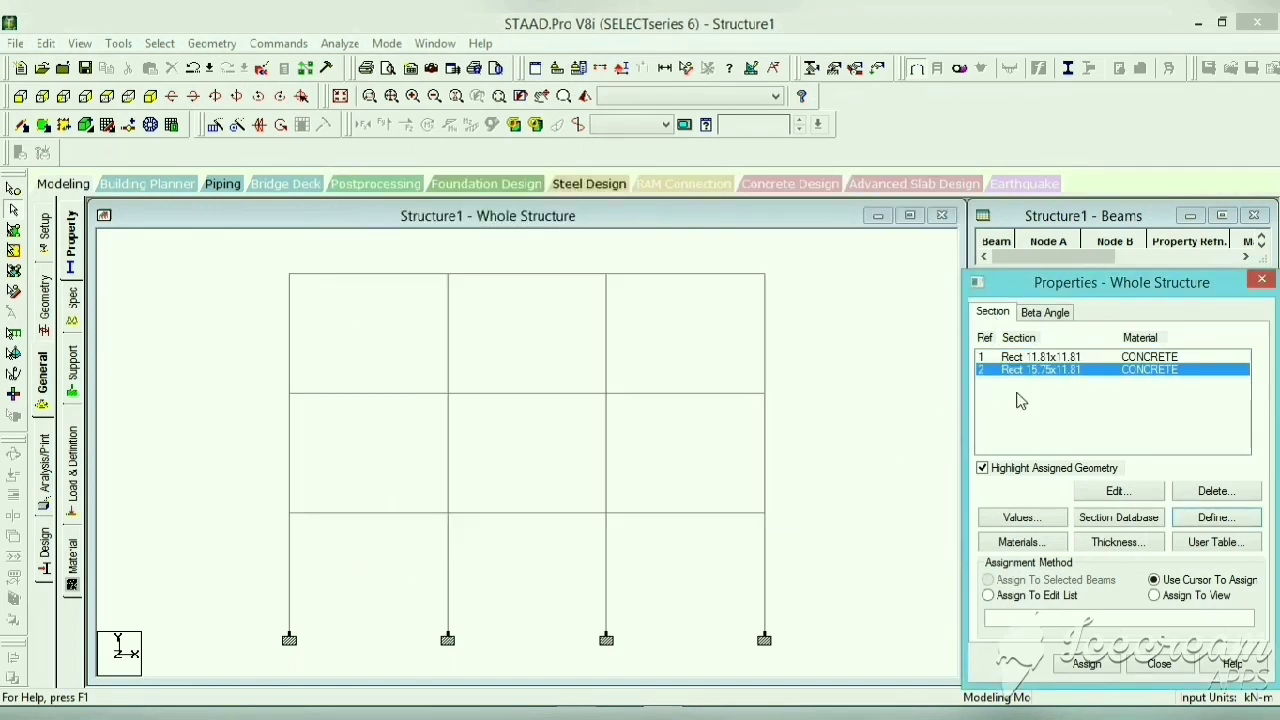
# Make the 0.3 x 0.3 m rectangular section the active property for assignment.
pyautogui.click(1021, 356)
pyautogui.click(1023, 367)
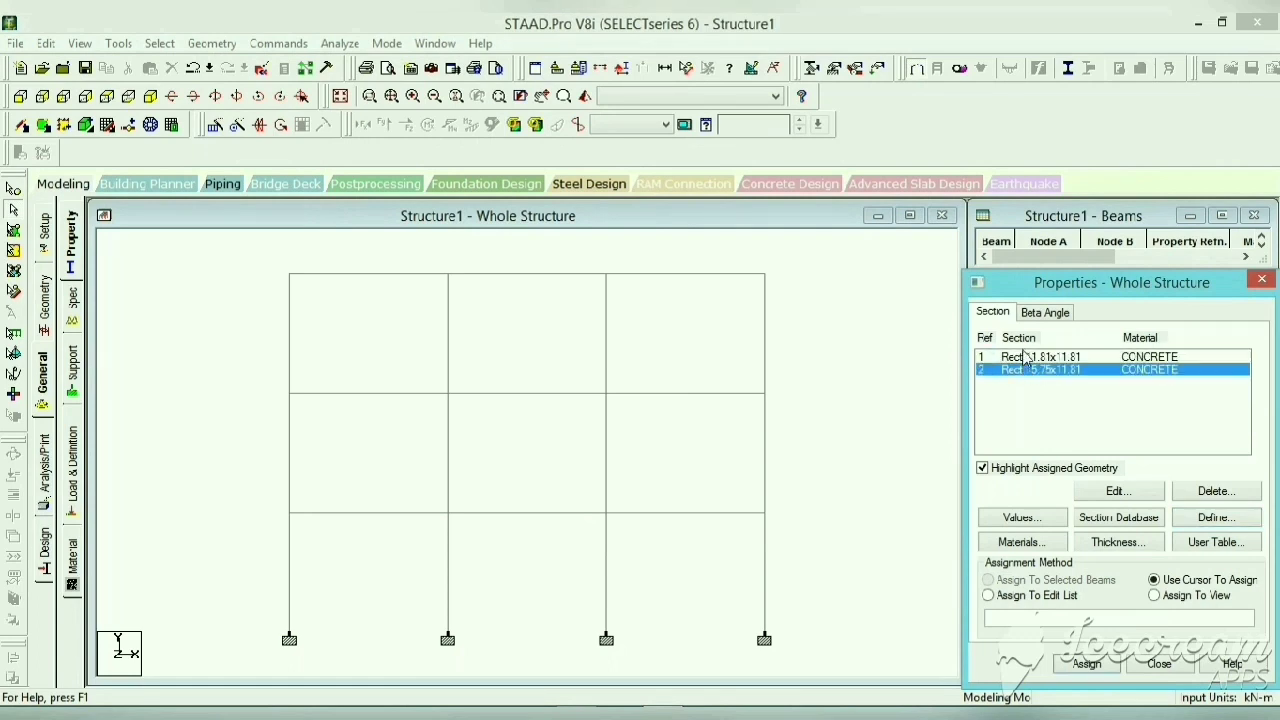
pyautogui.click(1023, 357)
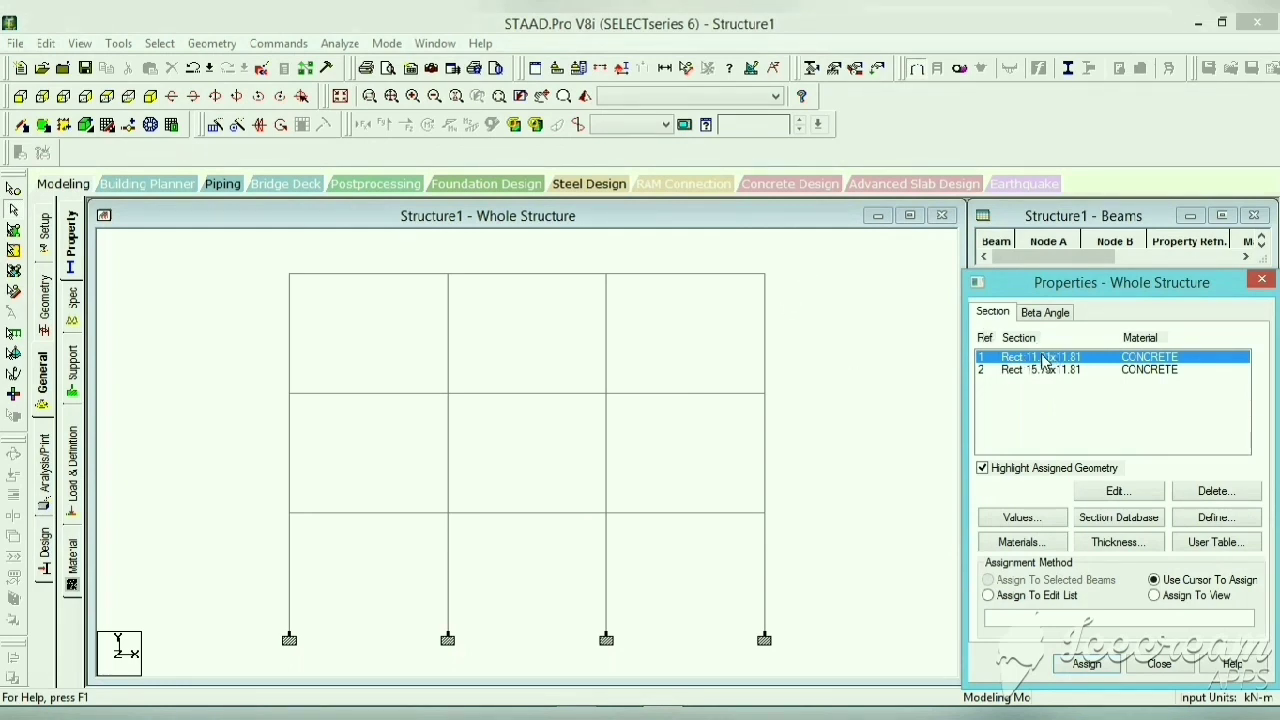
pyautogui.click(796, 358)
pyautogui.moveTo(797, 258); pyautogui.dragTo(757, 620)
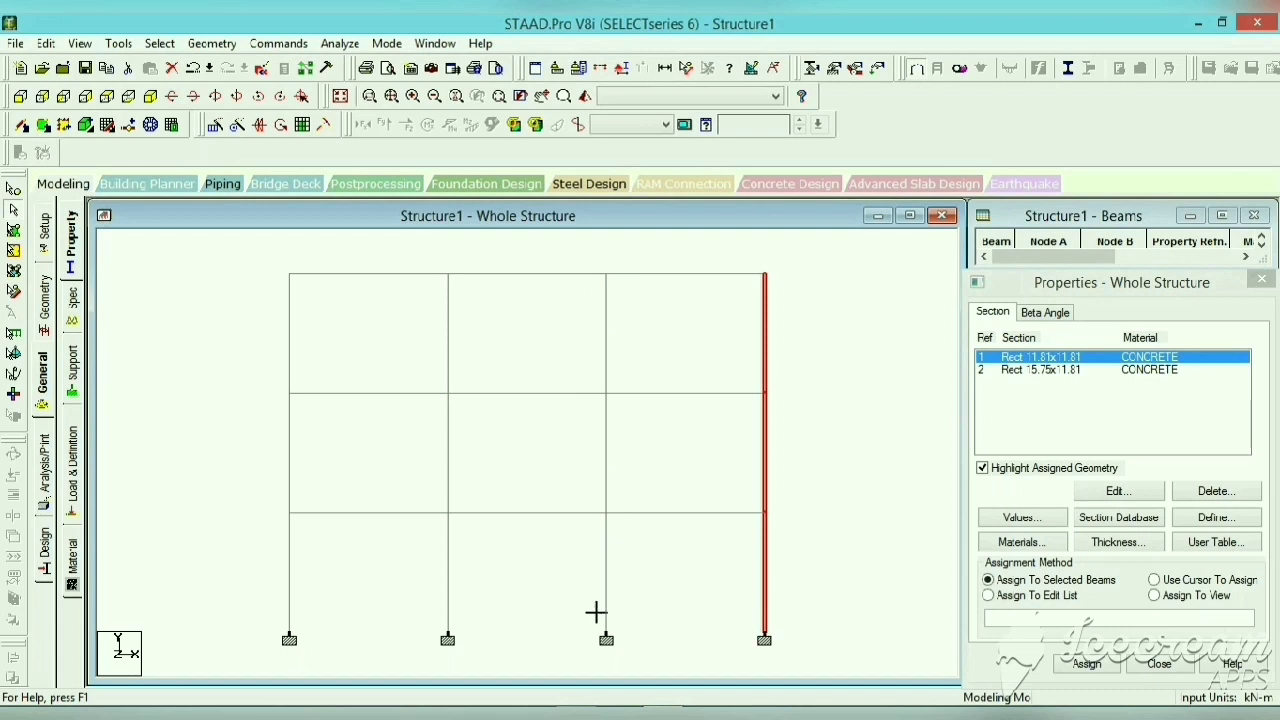
pyautogui.keyDown('ctrl'); pyautogui.click(600, 622); pyautogui.keyUp('ctrl')
pyautogui.keyDown('ctrl'); pyautogui.moveTo(467, 266); pyautogui.dragTo(438, 622); pyautogui.keyUp('ctrl')
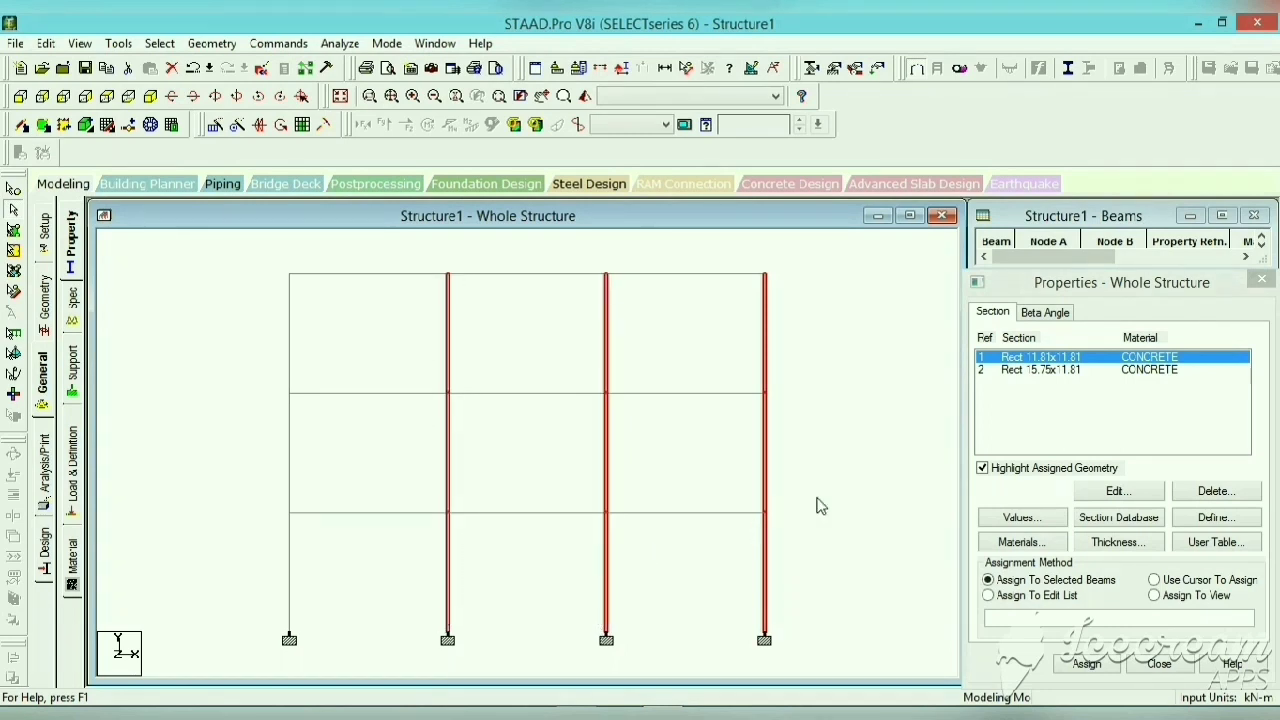
pyautogui.click(870, 450)
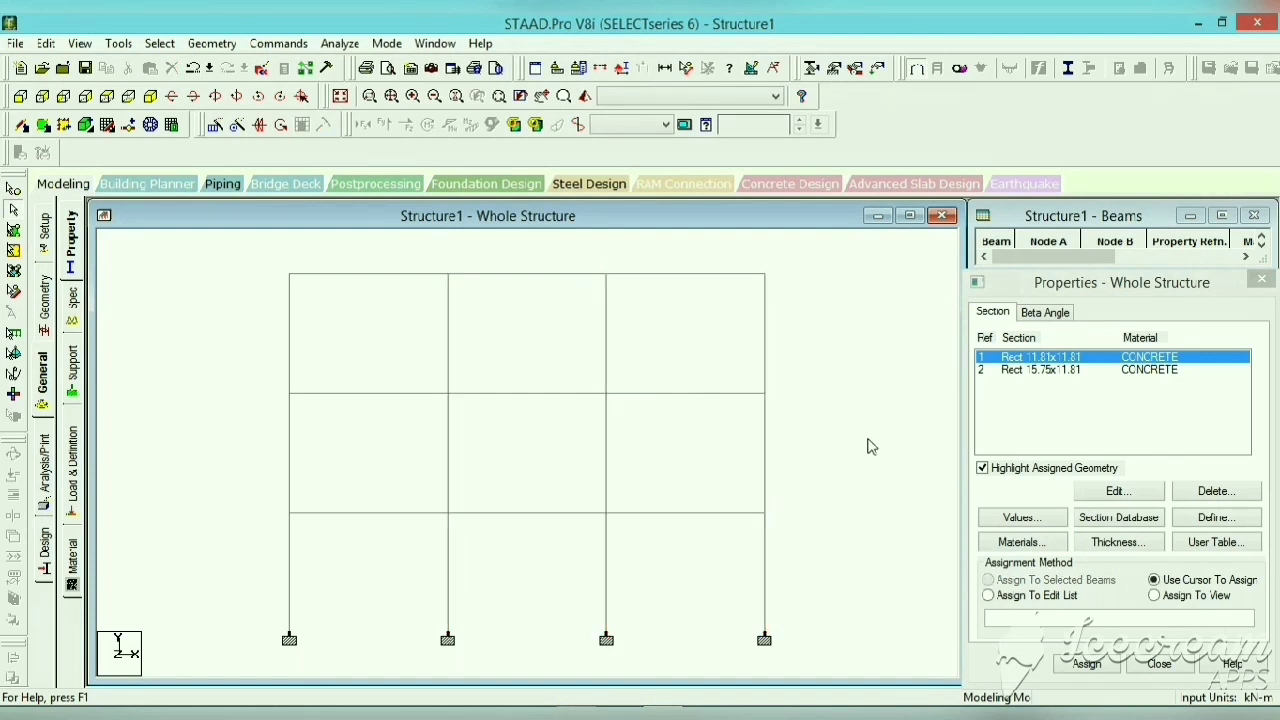
# Select all members parallel to Y and assign the 0.3 x 0.3 m section to these columns.
pyautogui.click(159, 44)
pyautogui.moveTo(254, 386)
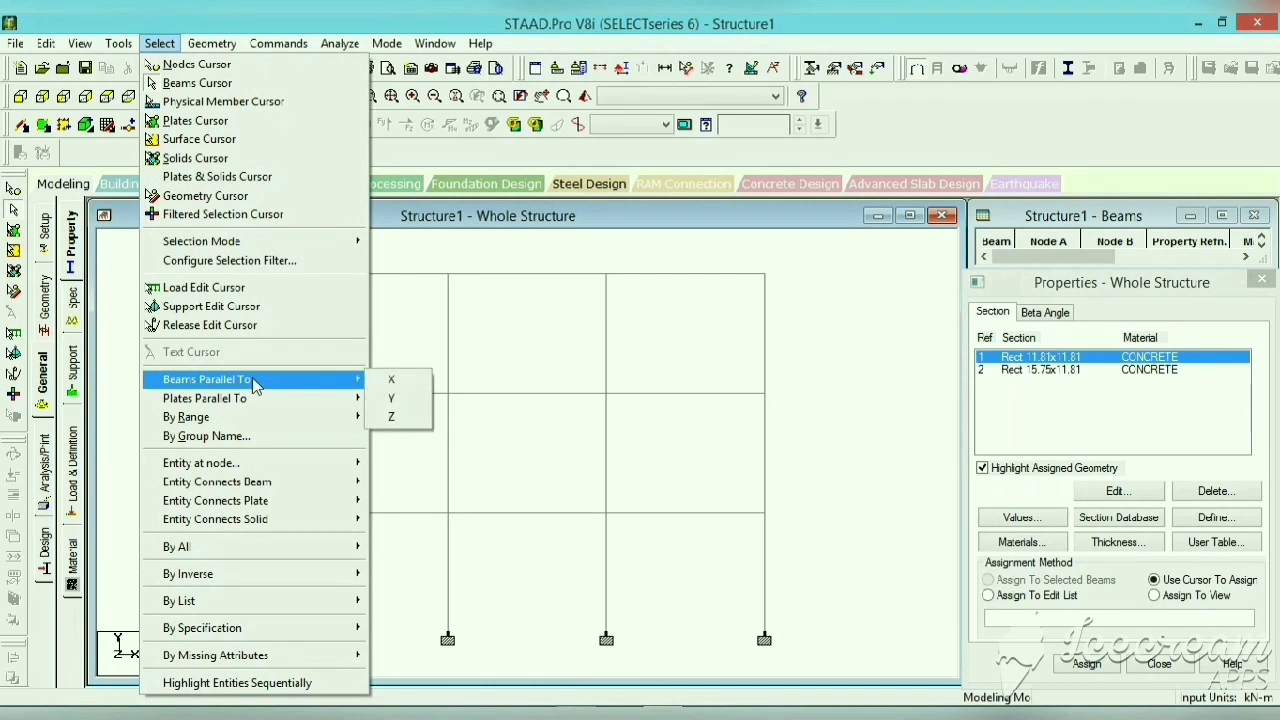
pyautogui.click(409, 400)
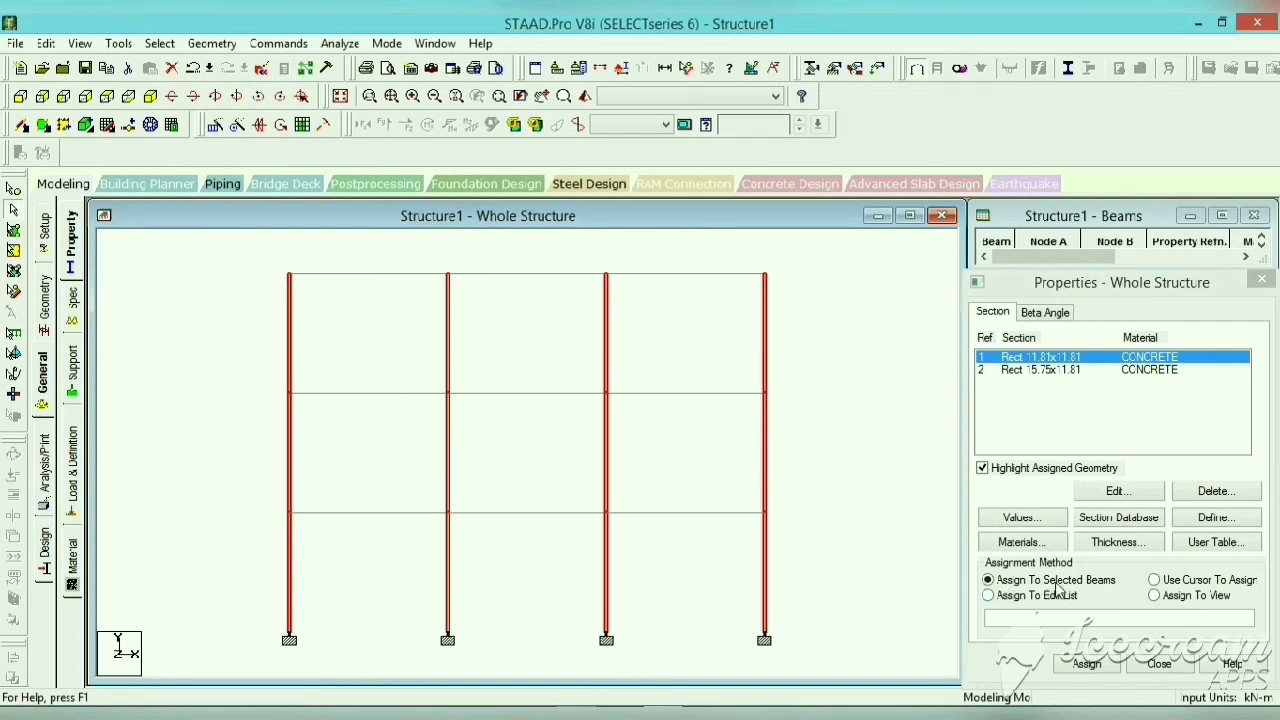
pyautogui.click(1087, 664)
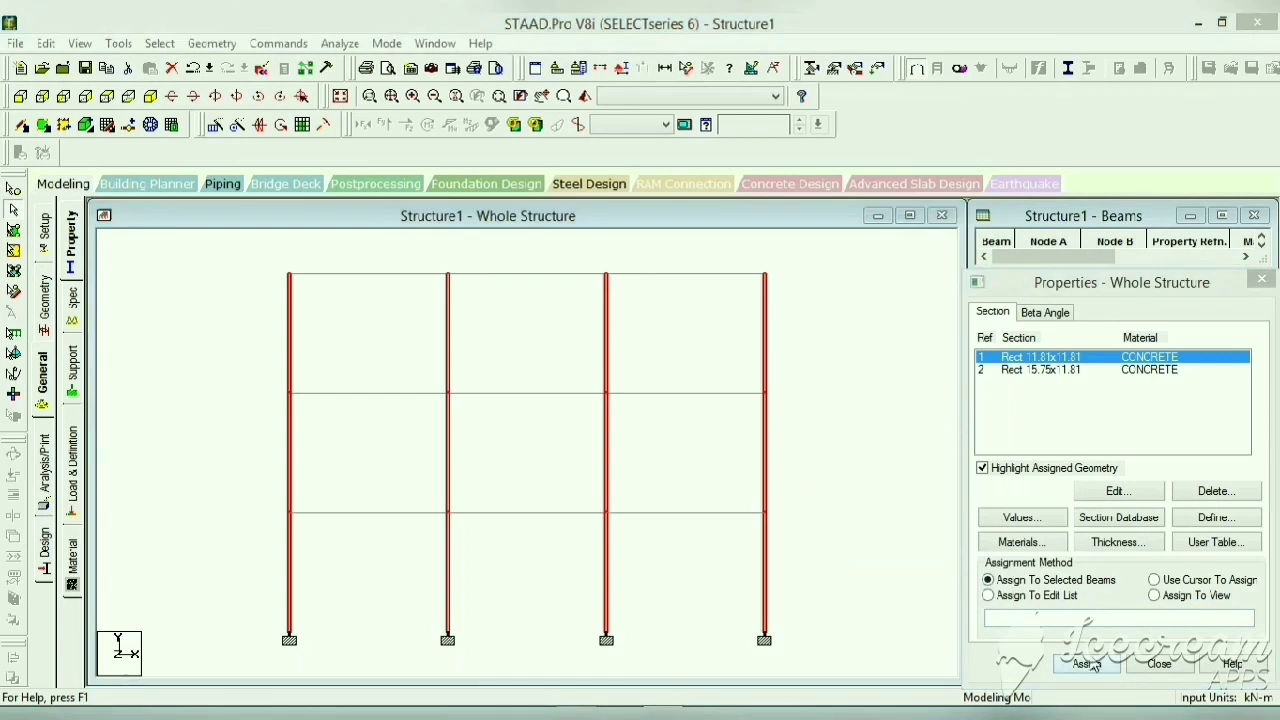
pyautogui.click(1137, 530)
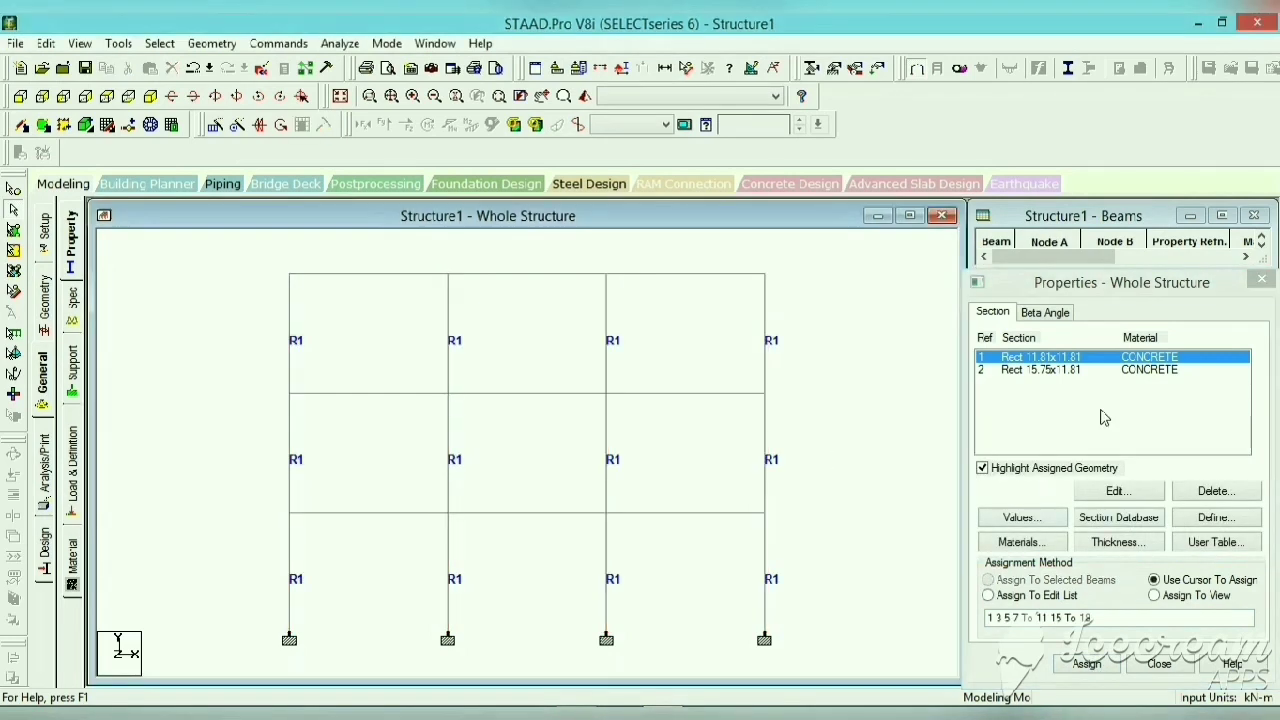
# Assign the 0.4 x 0.3 m section to all beams parallel to X.
pyautogui.click(1045, 370)
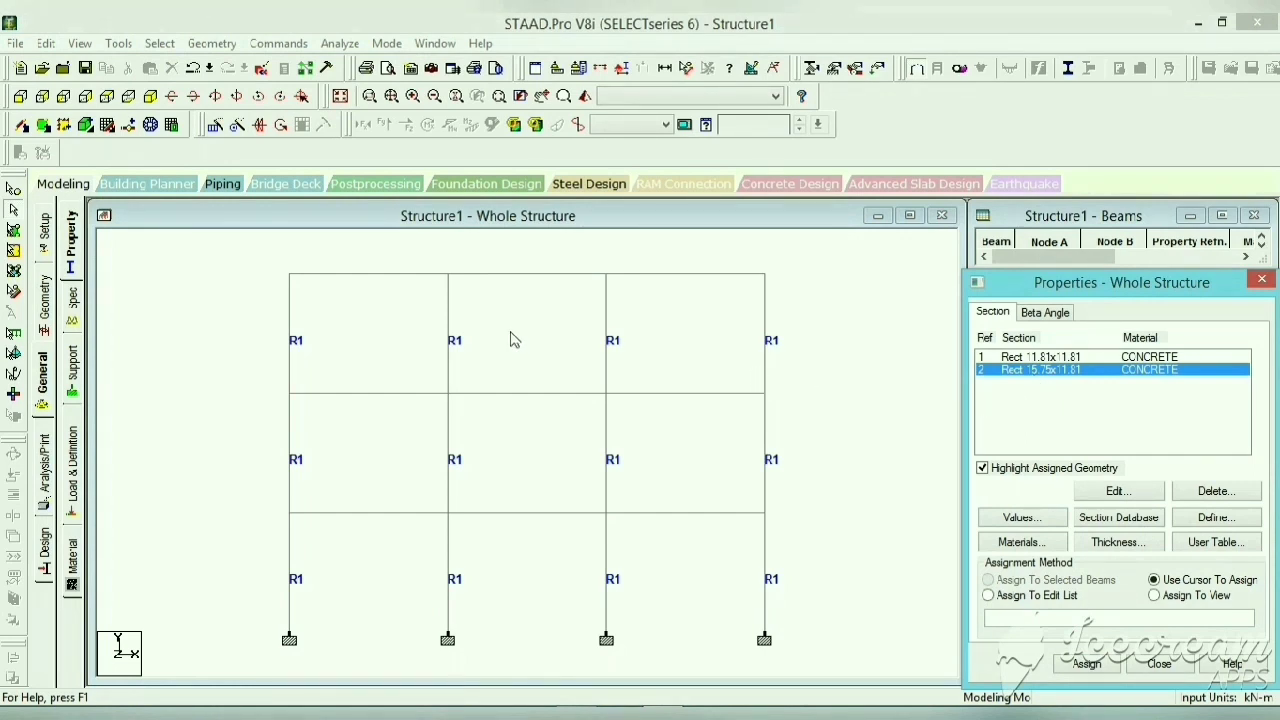
pyautogui.click(159, 43)
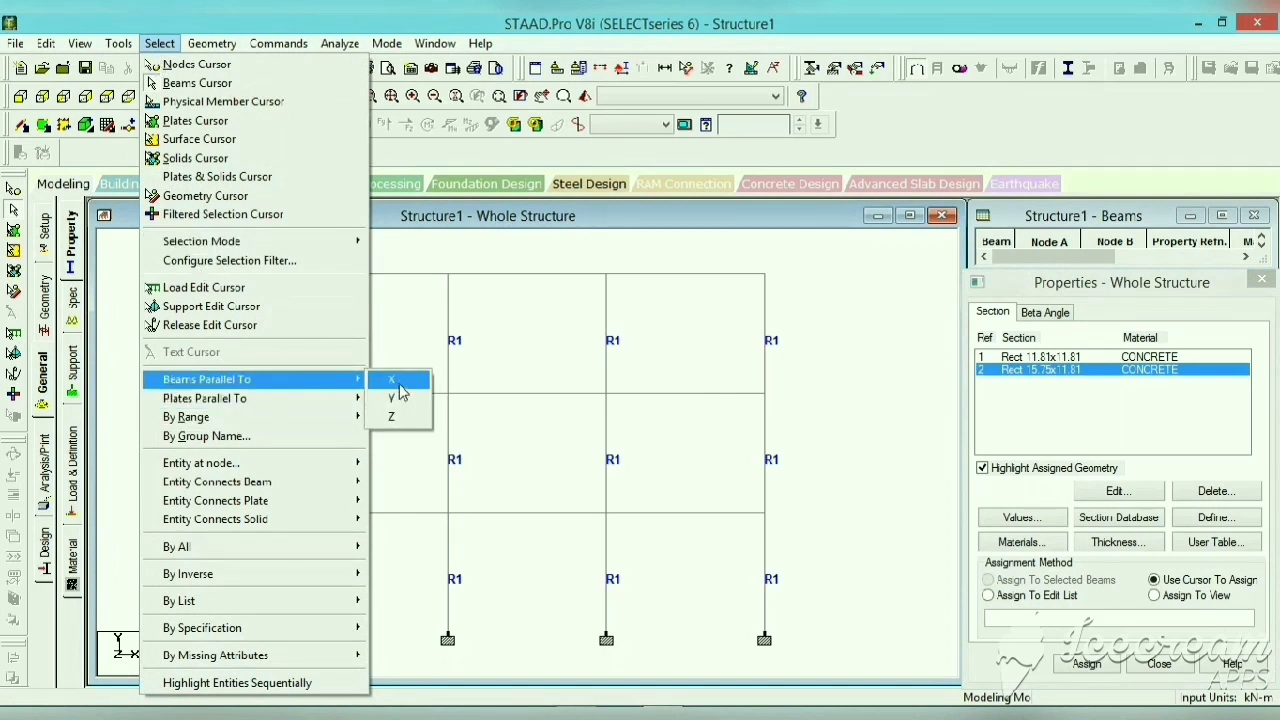
pyautogui.click(401, 386)
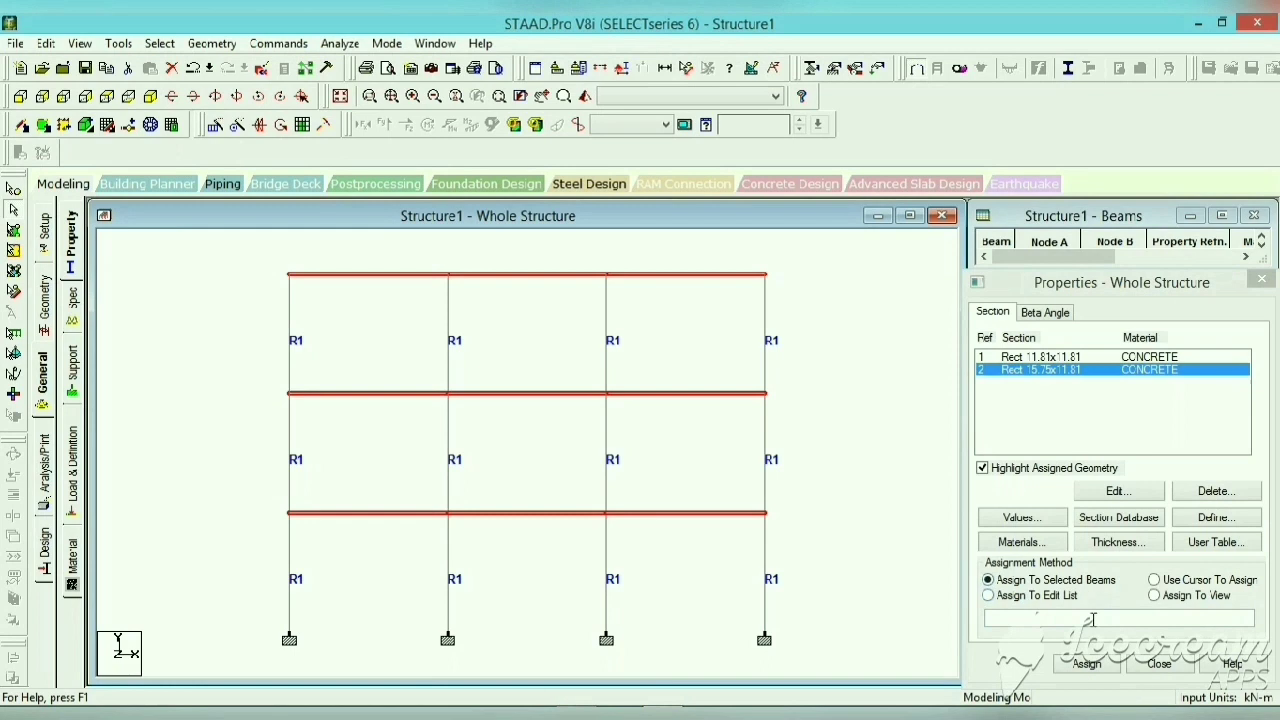
pyautogui.click(1088, 664)
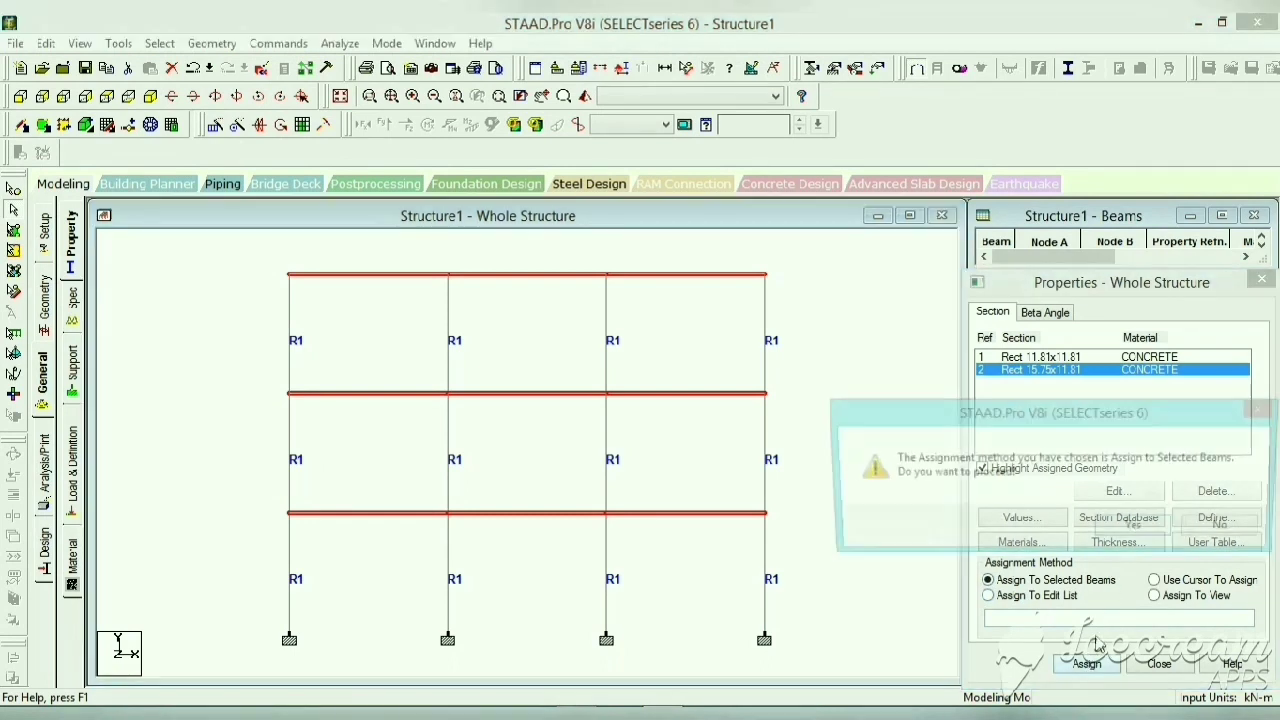
pyautogui.click(1134, 529)
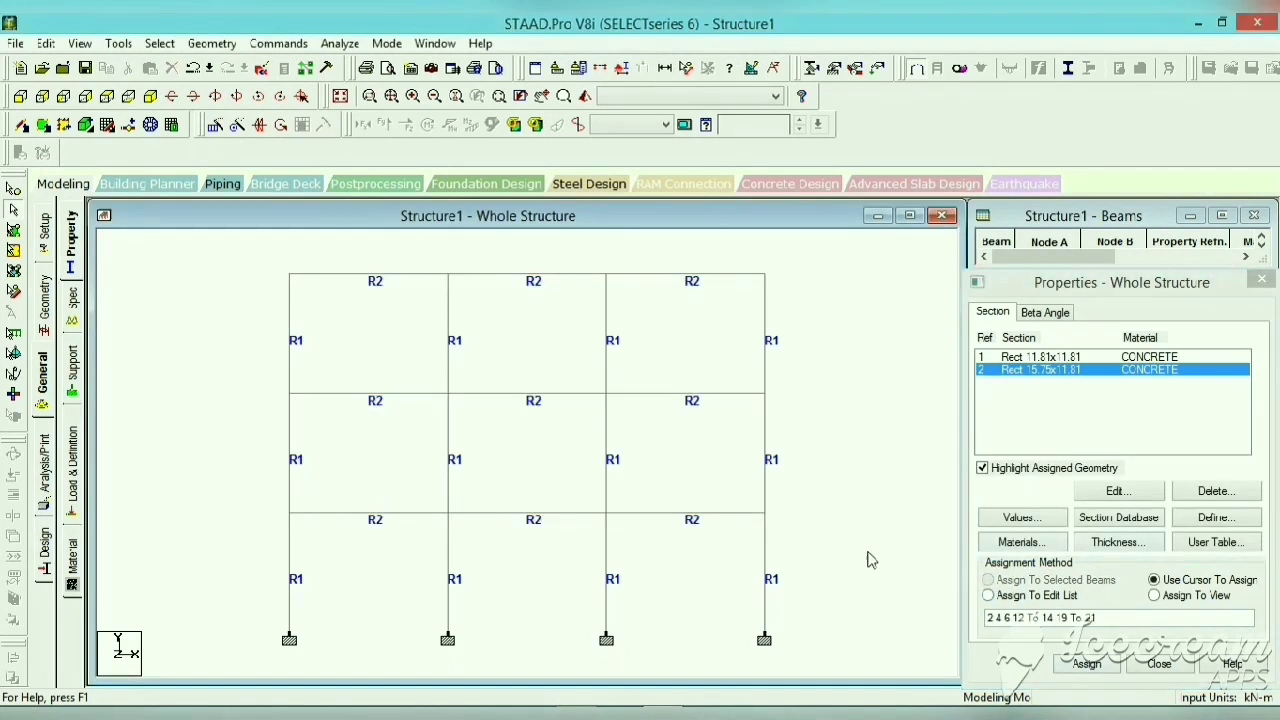
# Examine the frame's member sections in a rotated 3D rendered view, and return to the whole structure.
pyautogui.click(585, 96)
pyautogui.moveTo(626, 366); pyautogui.dragTo(586, 352)
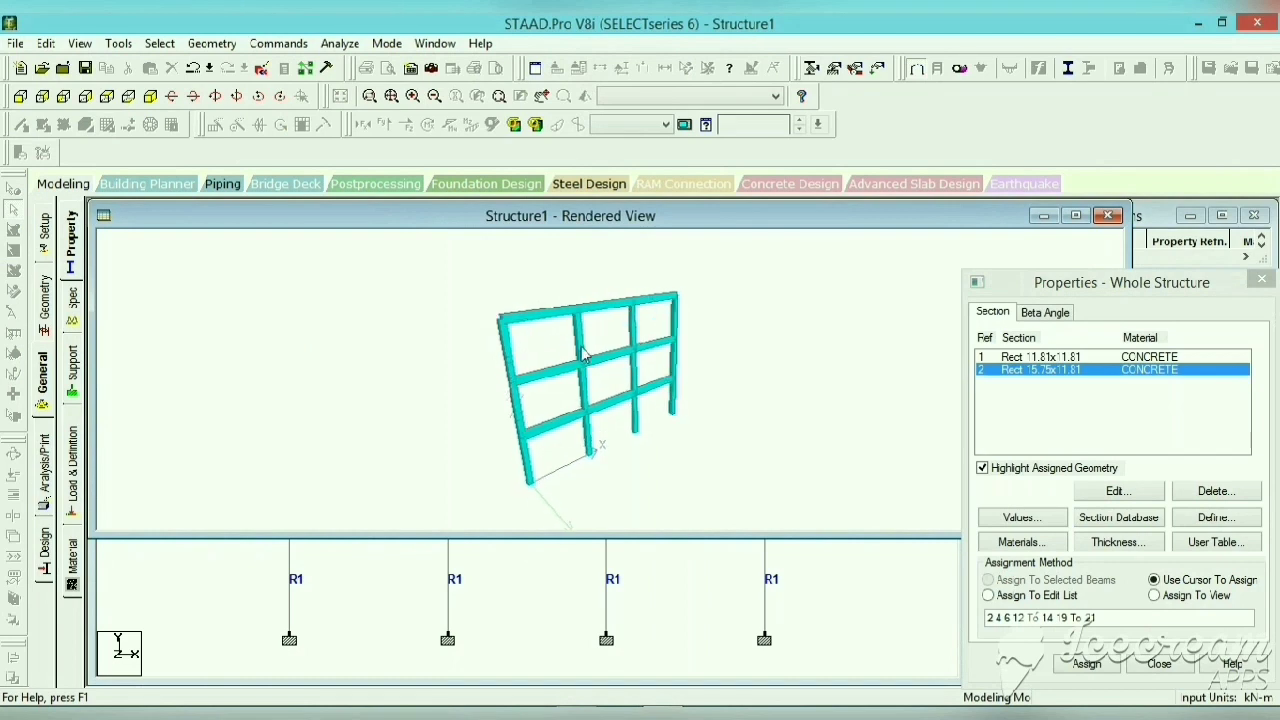
pyautogui.click(1107, 215)
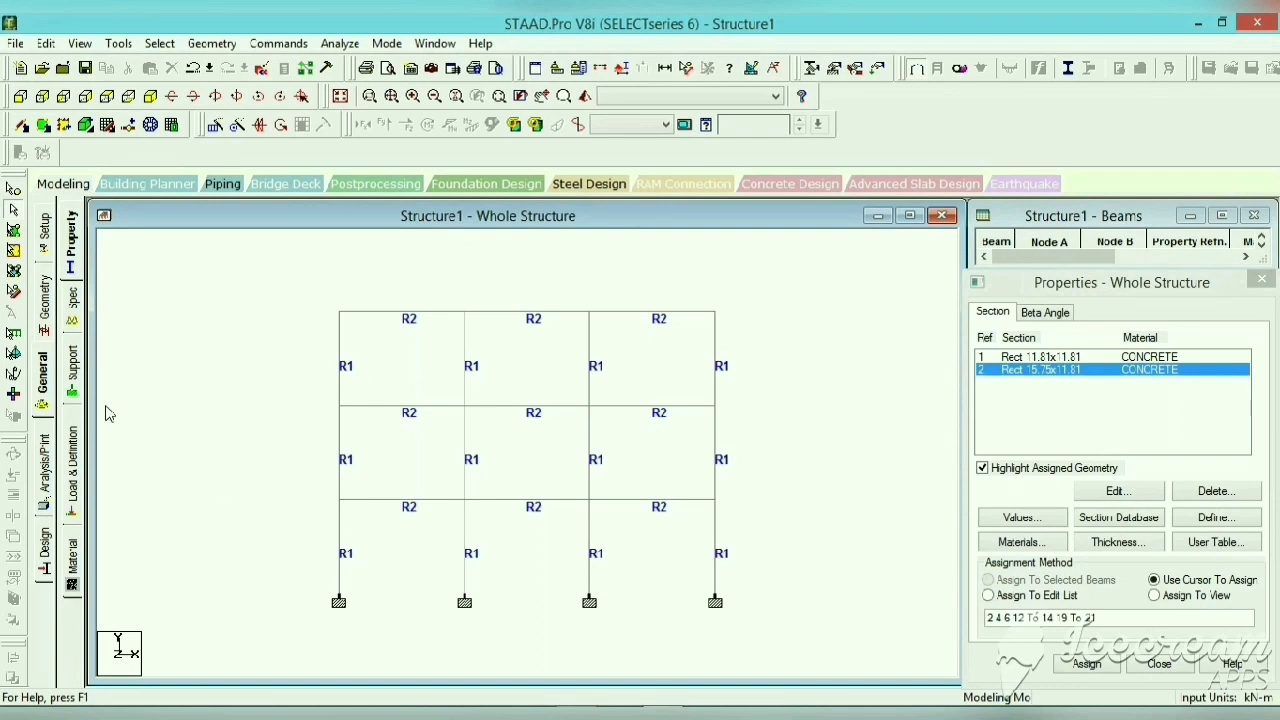
# Create primary load case 1 with loading type Dead and the title "dl".
pyautogui.click(74, 470)
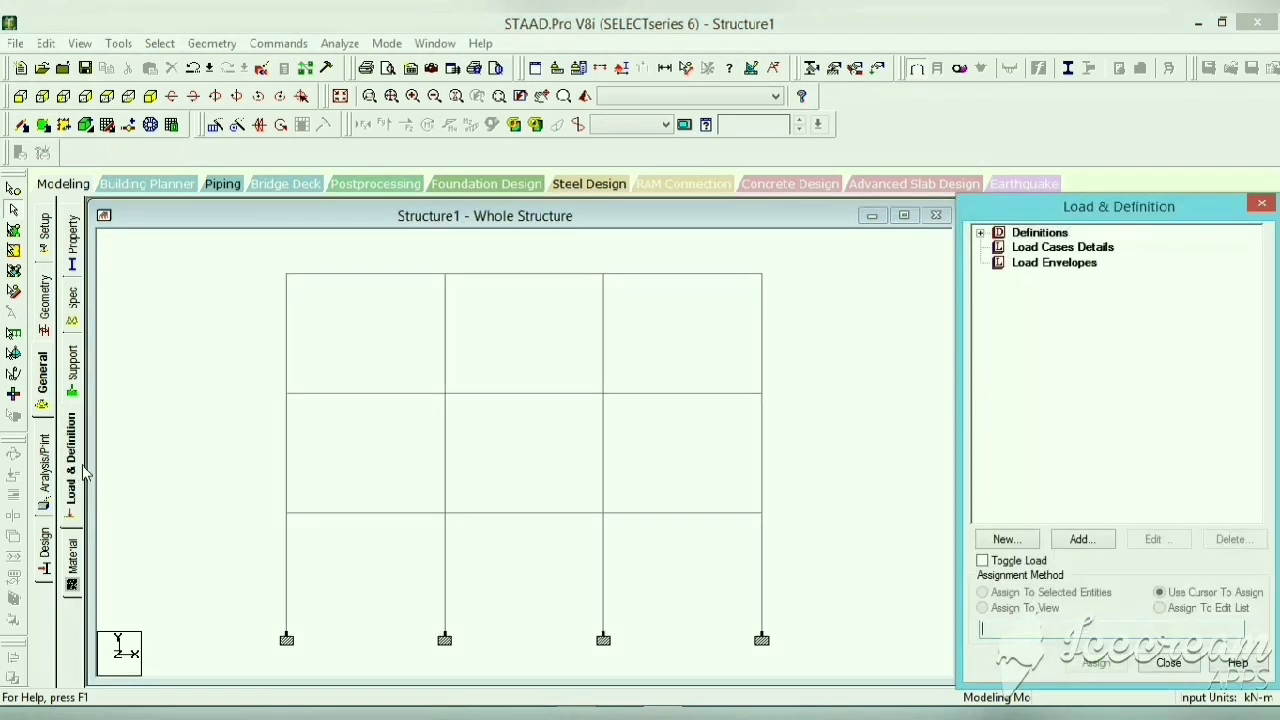
pyautogui.click(1048, 250)
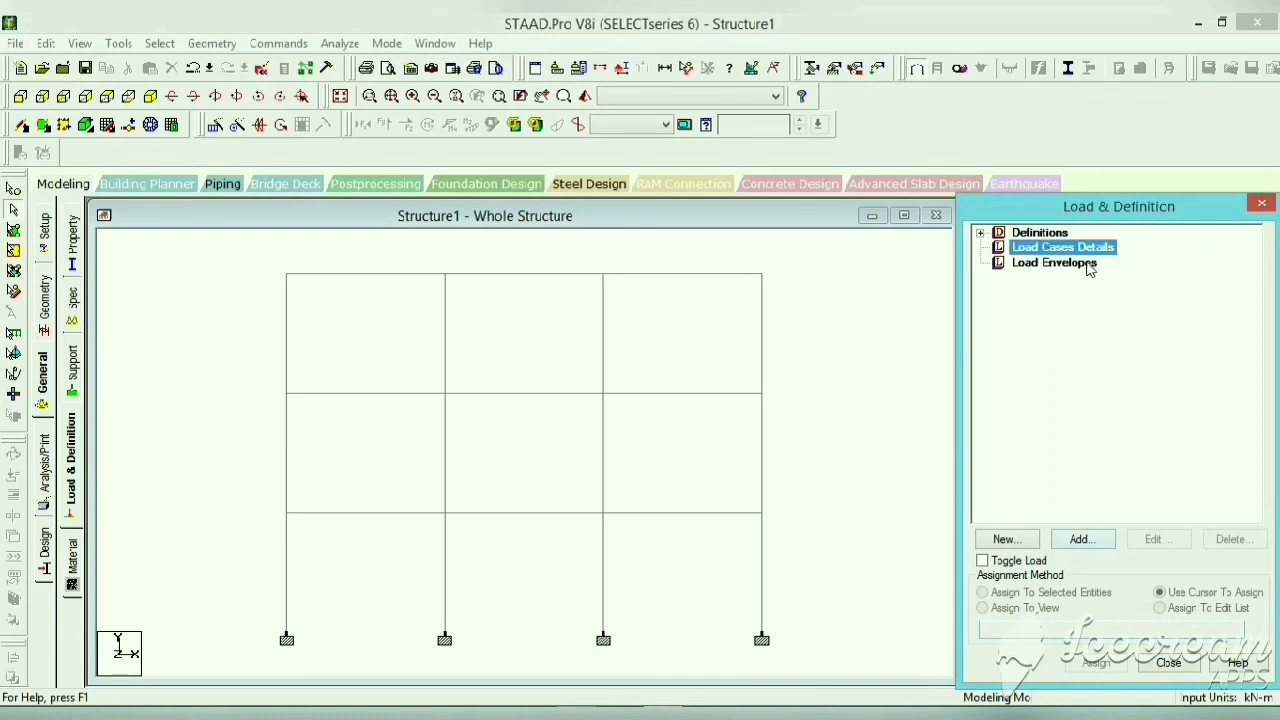
pyautogui.click(1083, 540)
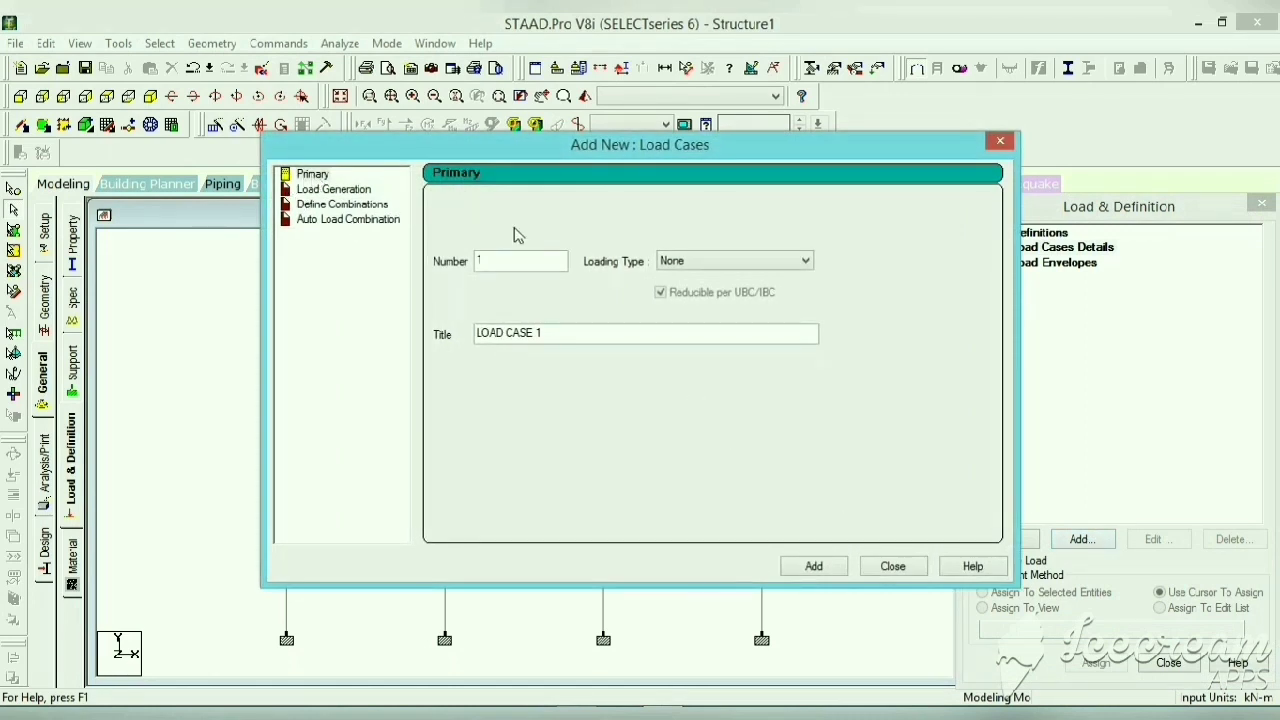
pyautogui.click(800, 263)
pyautogui.click(745, 280)
pyautogui.moveTo(589, 337); pyautogui.dragTo(480, 334)
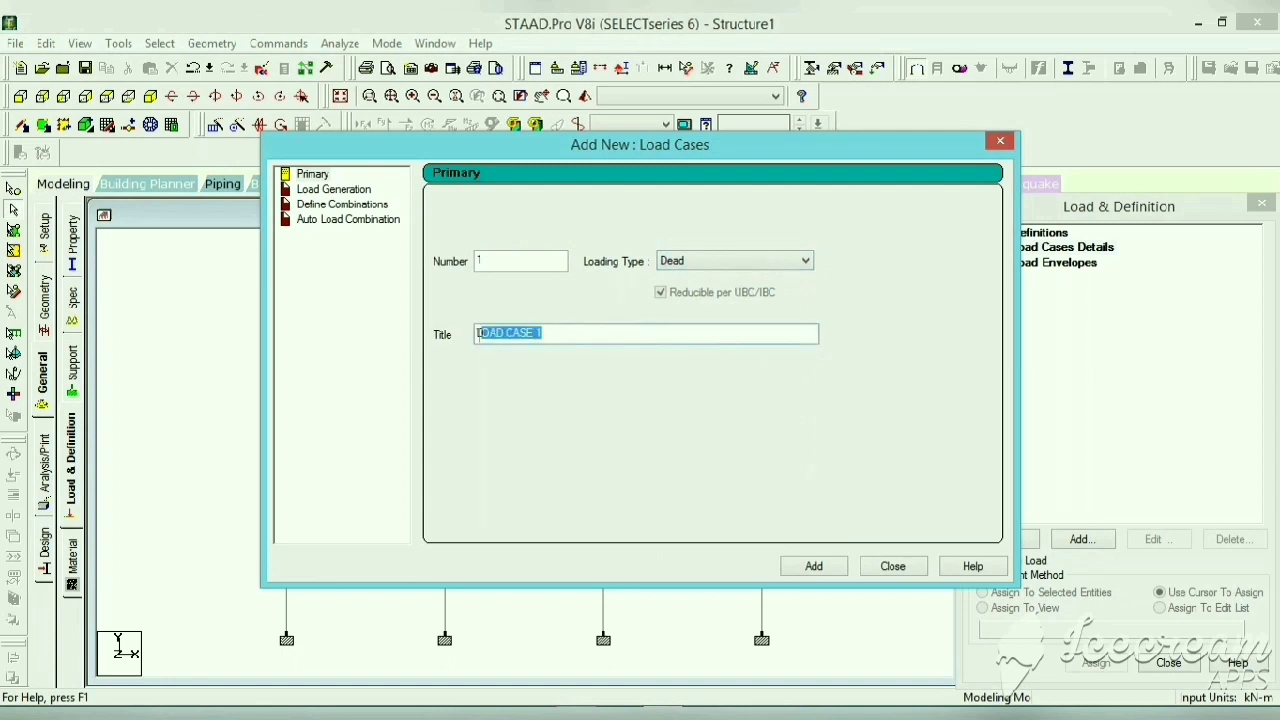
pyautogui.write('d')
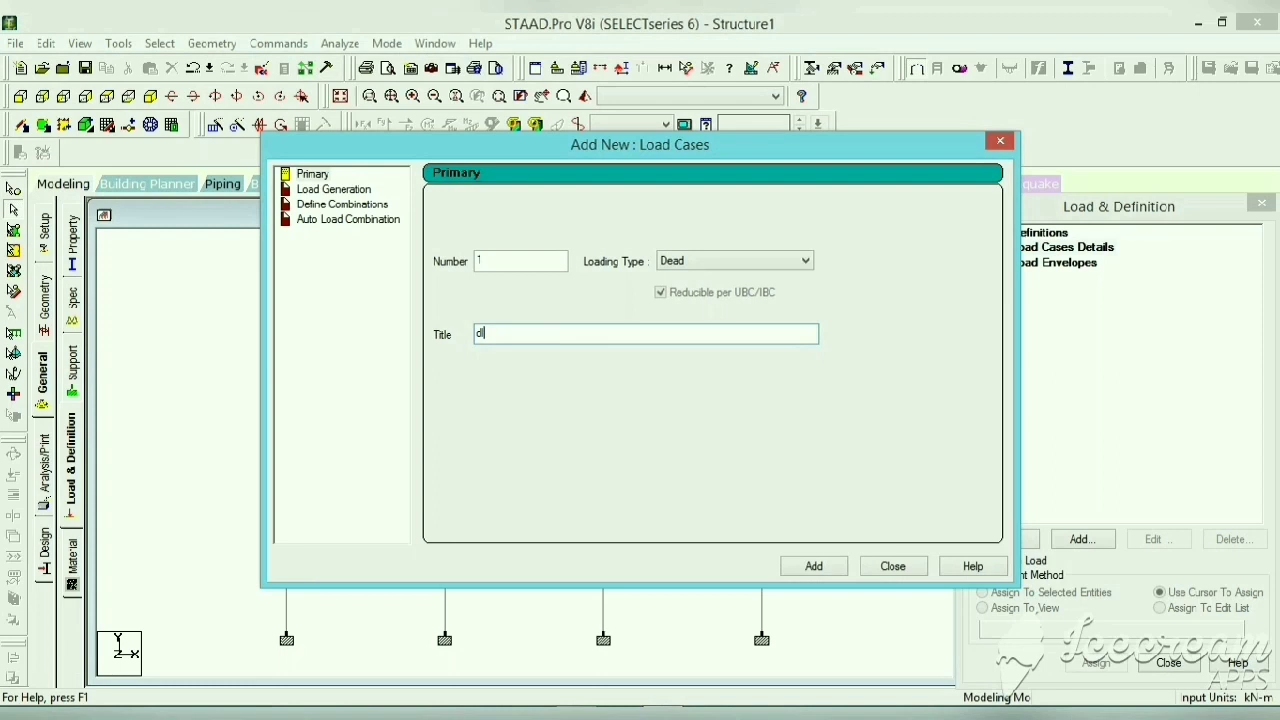
pyautogui.write('l')
pyautogui.click(814, 566)
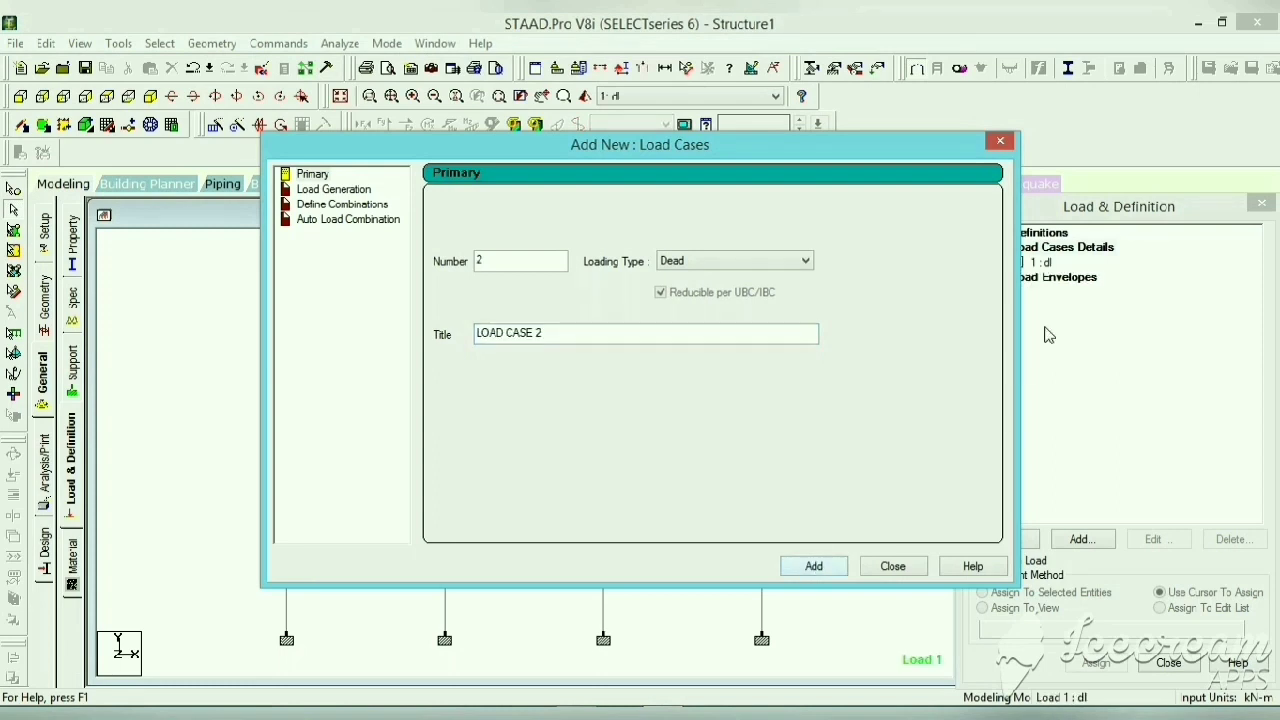
pyautogui.click(1000, 141)
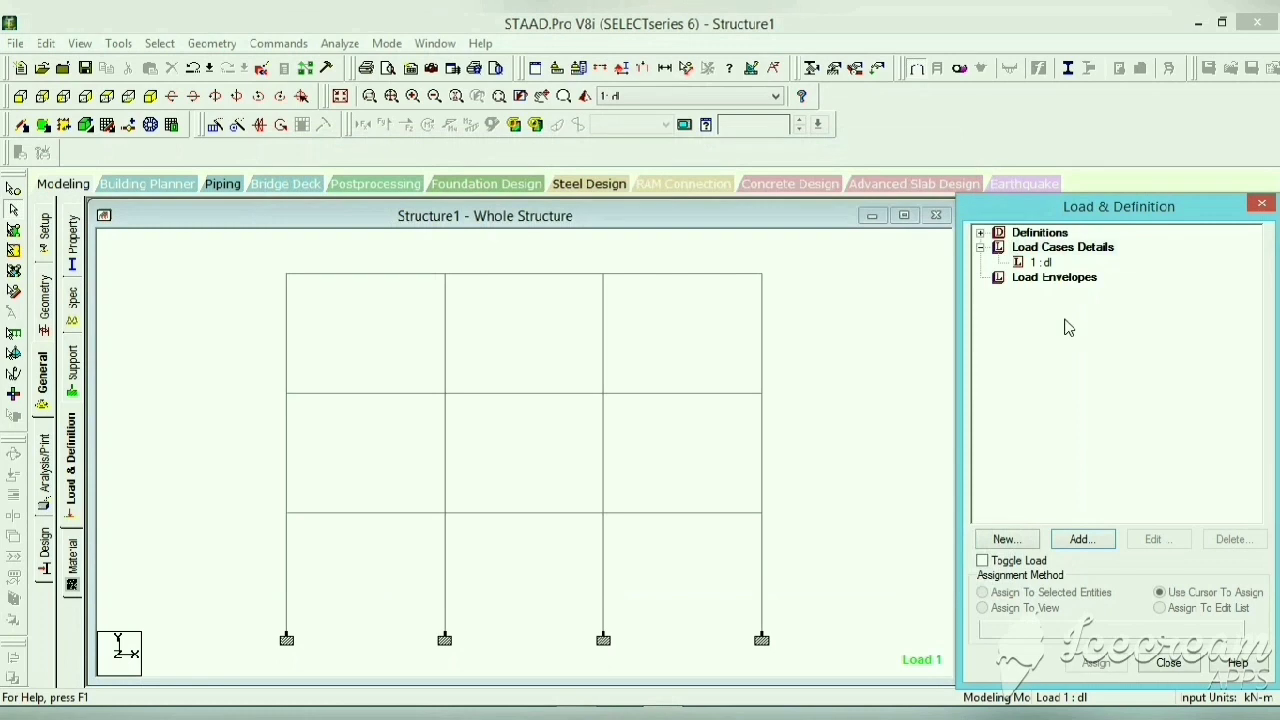
# Add a selfweight load in the Y direction with factor -1 to the dl load case.
pyautogui.click(1053, 260)
pyautogui.click(1040, 263)
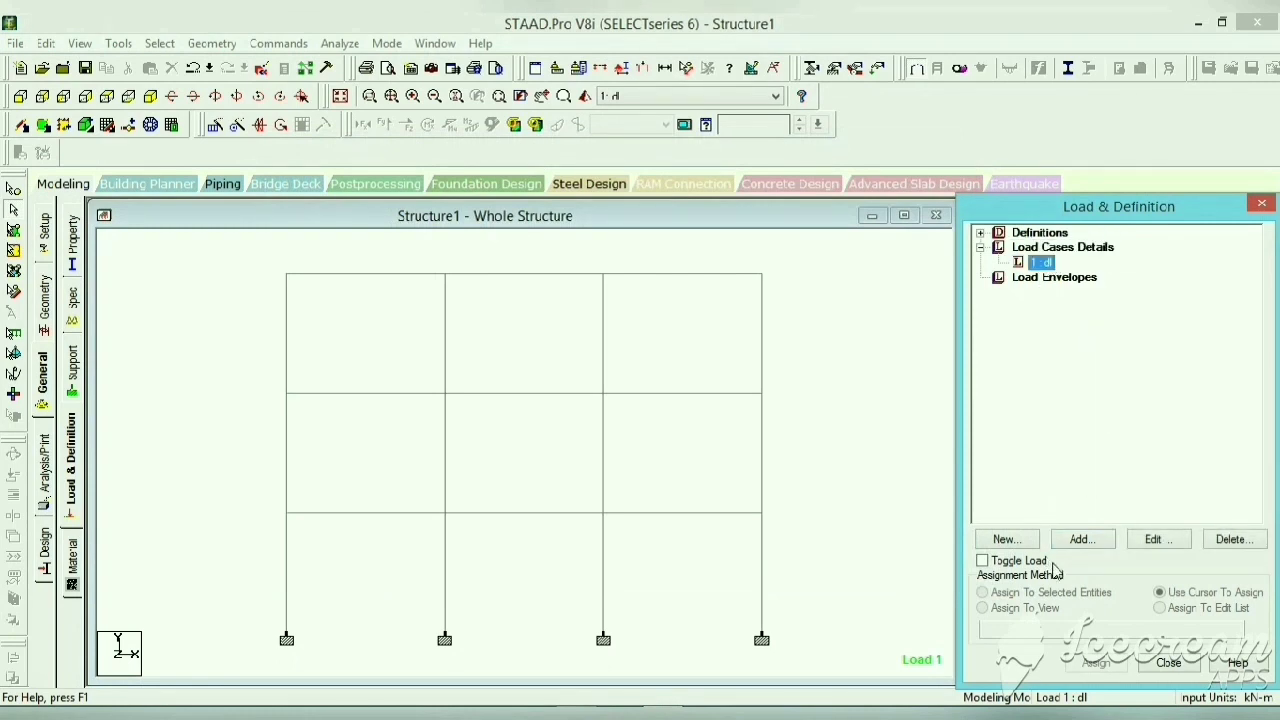
pyautogui.click(1081, 540)
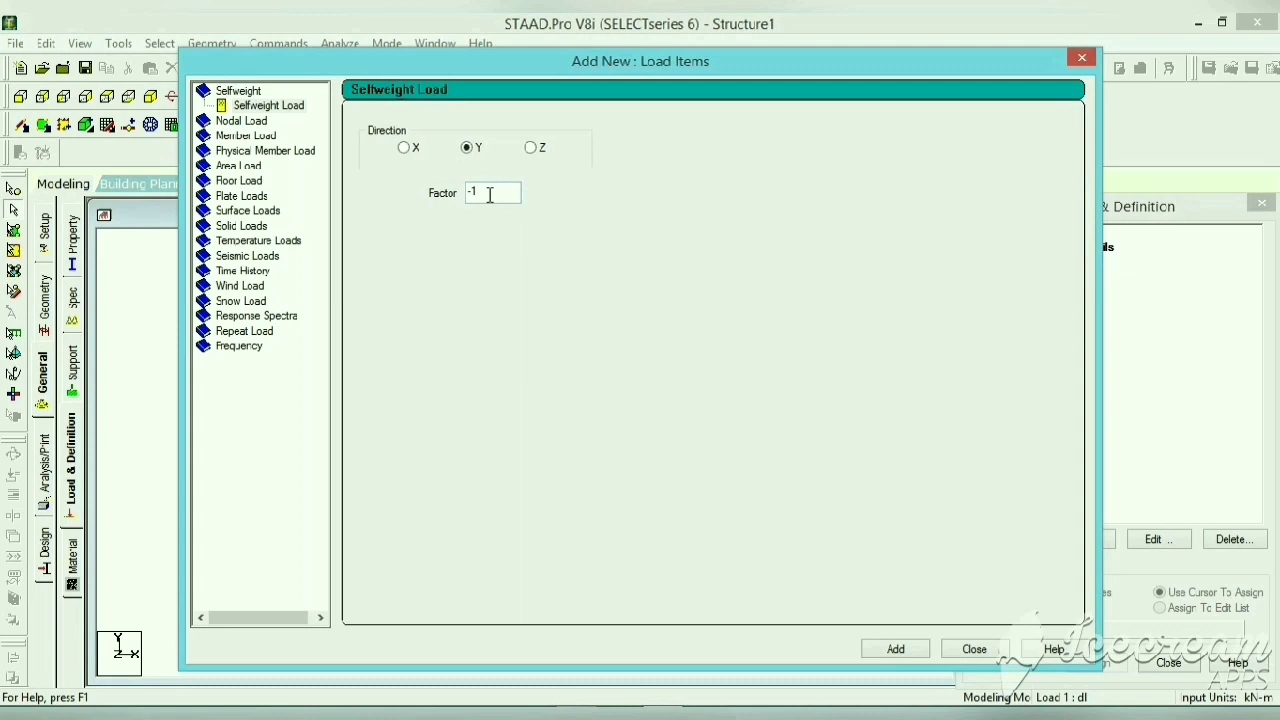
pyautogui.click(900, 648)
# Add a uniform force member load of -3 kN/m in the GY direction to the dl load case.
pyautogui.click(276, 135)
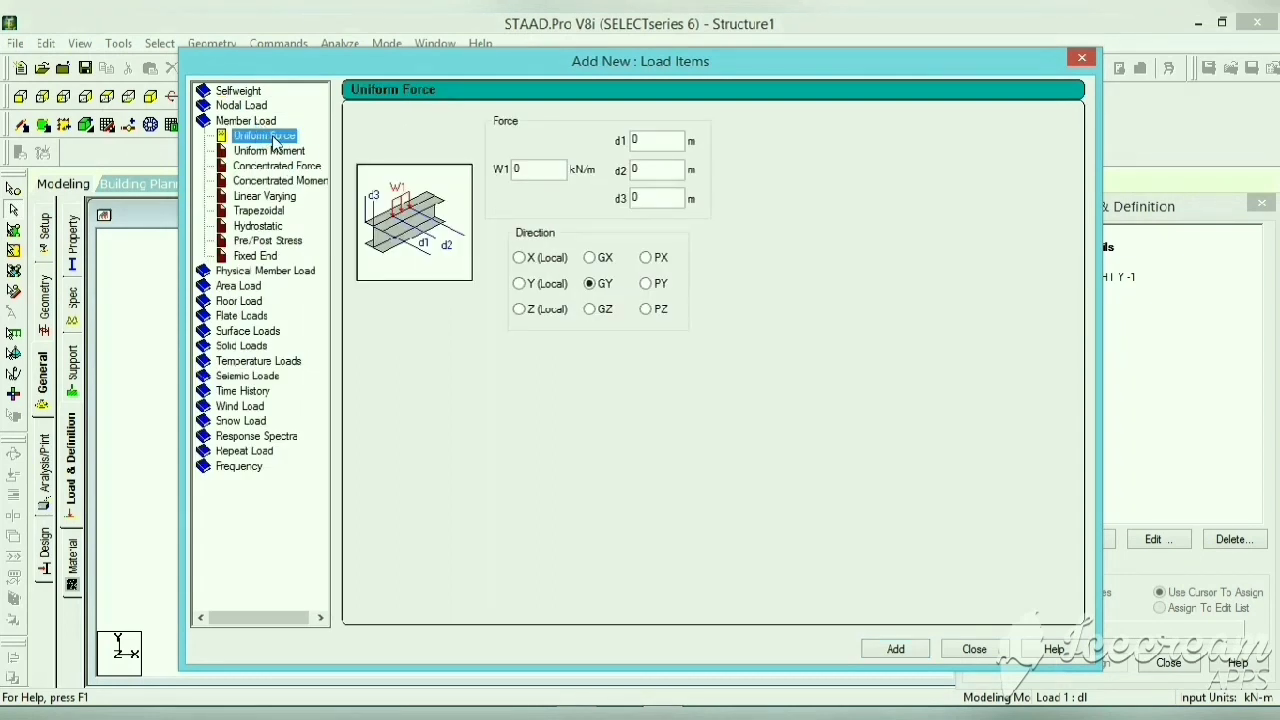
pyautogui.click(516, 169)
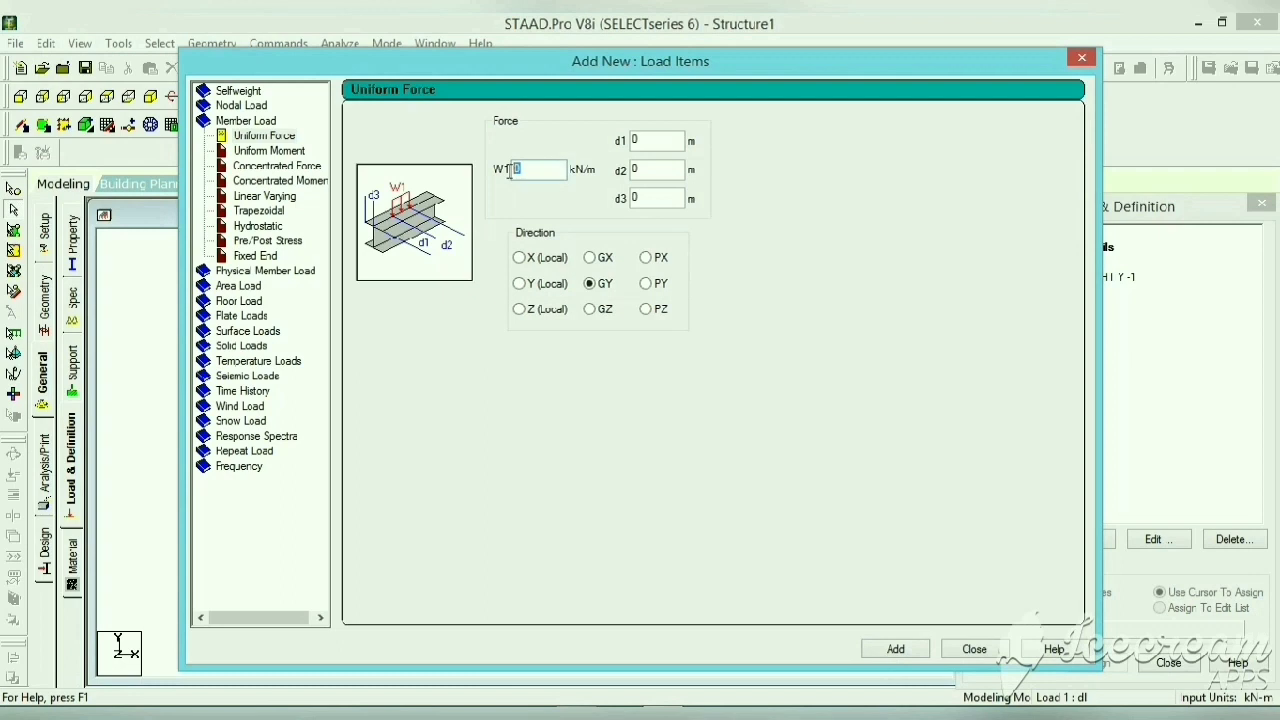
pyautogui.press('BackSpace')
pyautogui.click(895, 649)
pyautogui.click(974, 649)
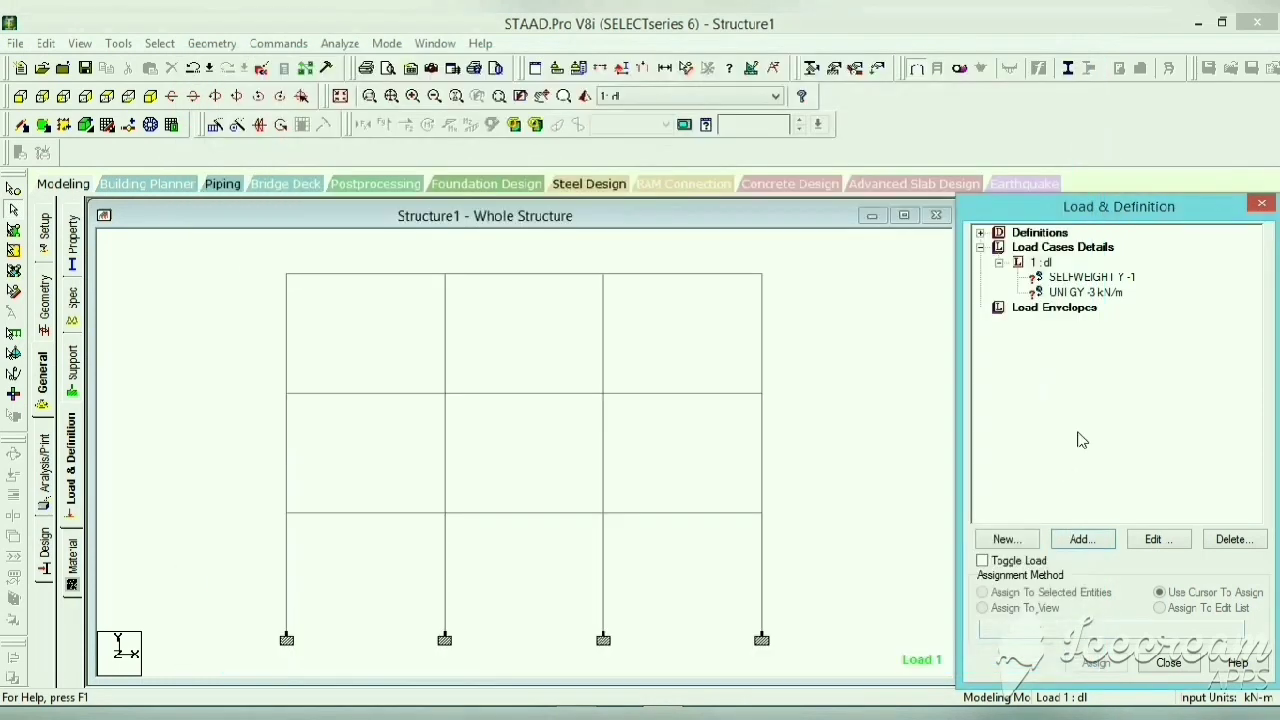
# Assign the selfweight load to all members of the frame using the Assign To View method.
pyautogui.click(1100, 278)
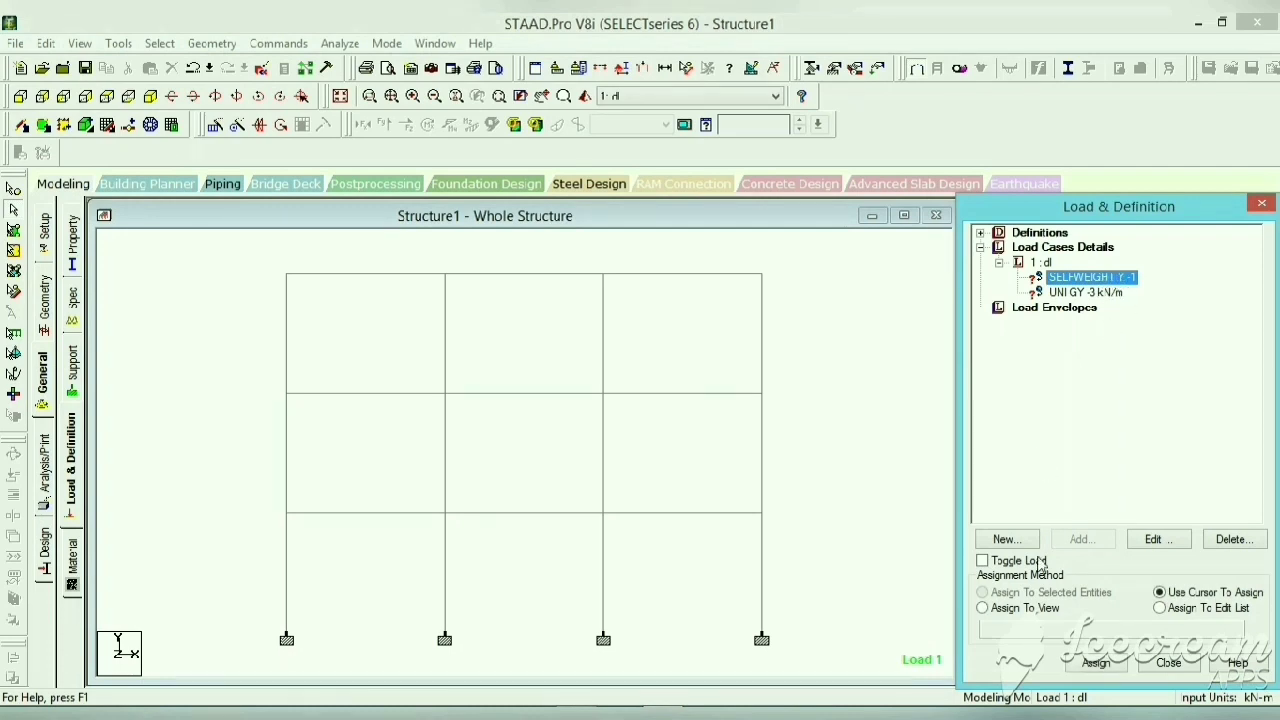
pyautogui.click(998, 612)
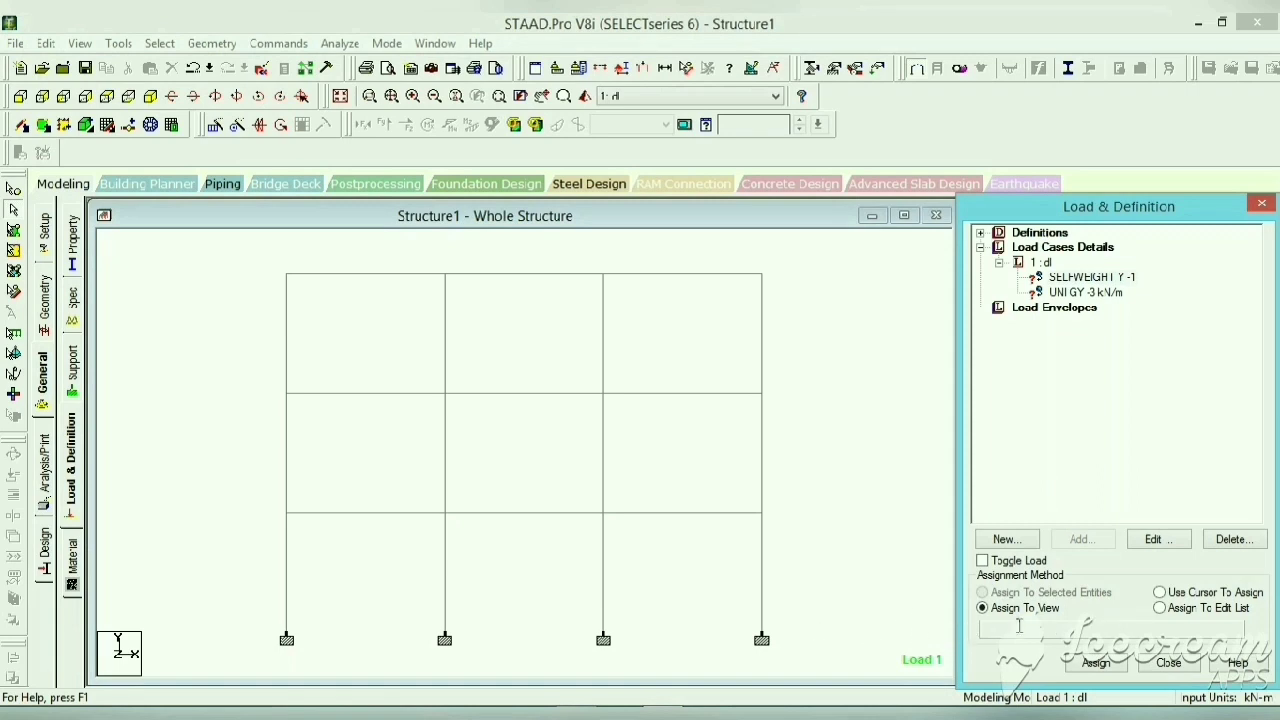
pyautogui.click(1095, 667)
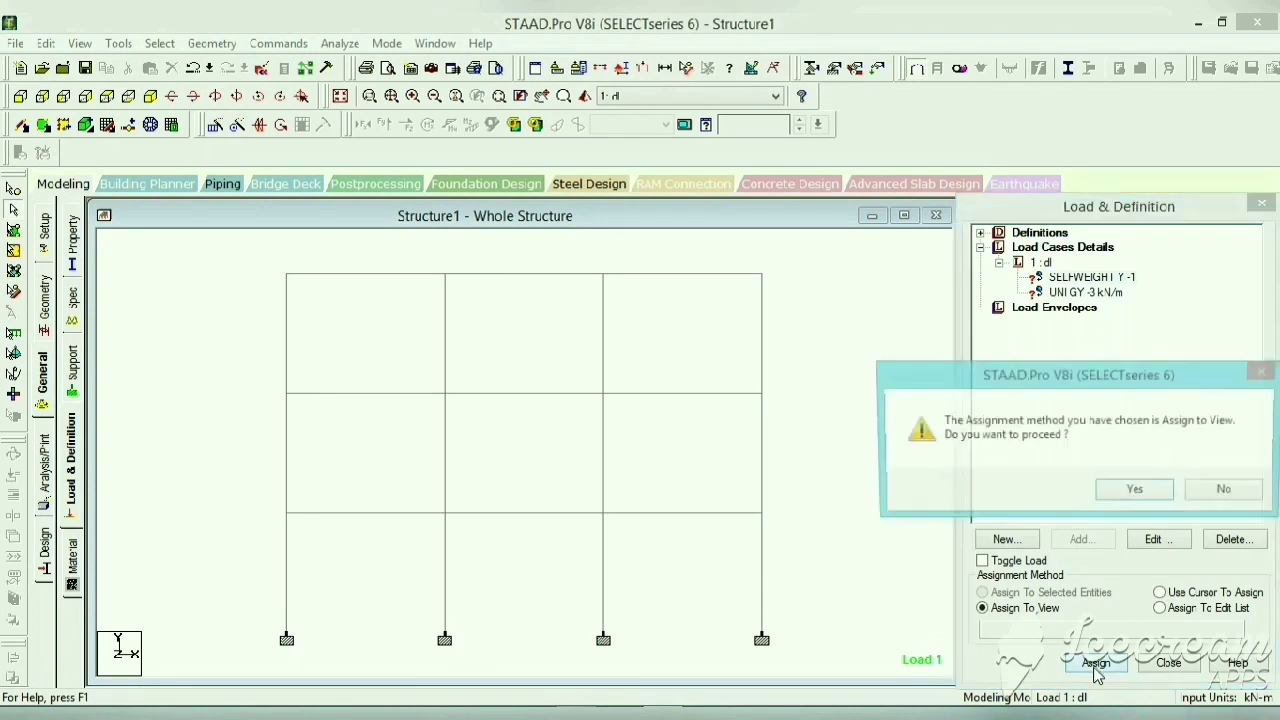
pyautogui.click(1139, 500)
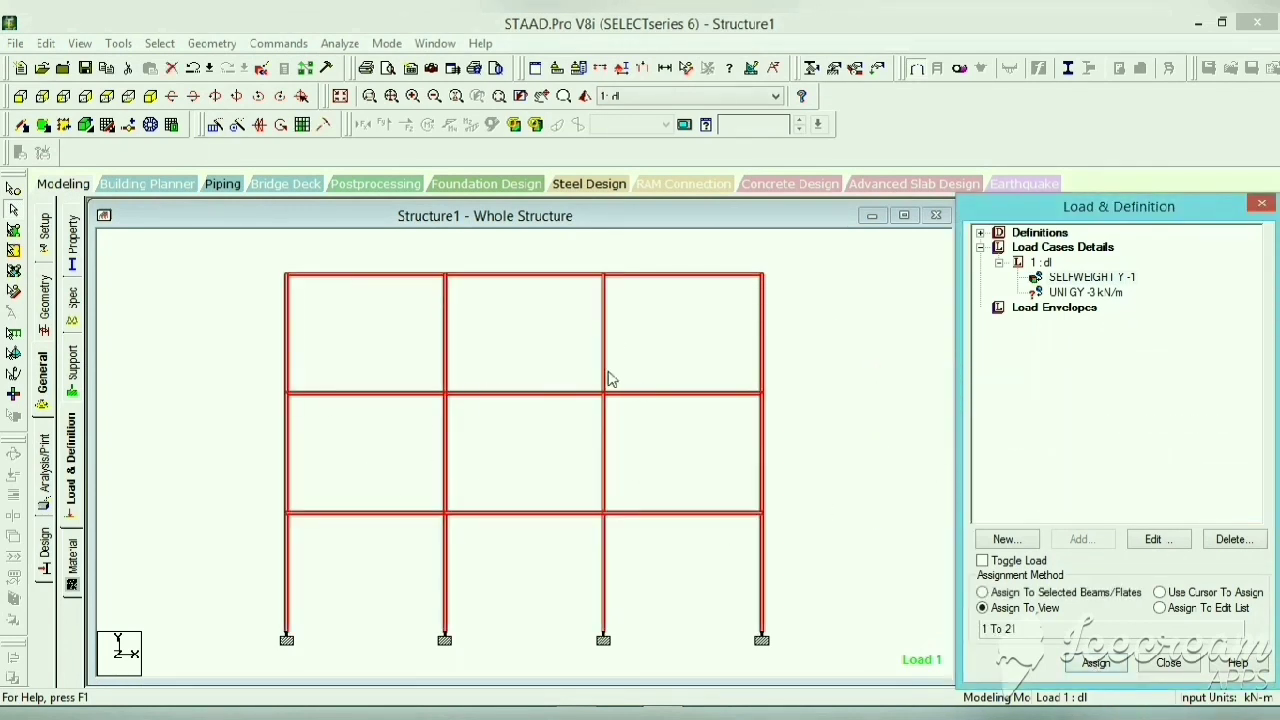
pyautogui.click(829, 425)
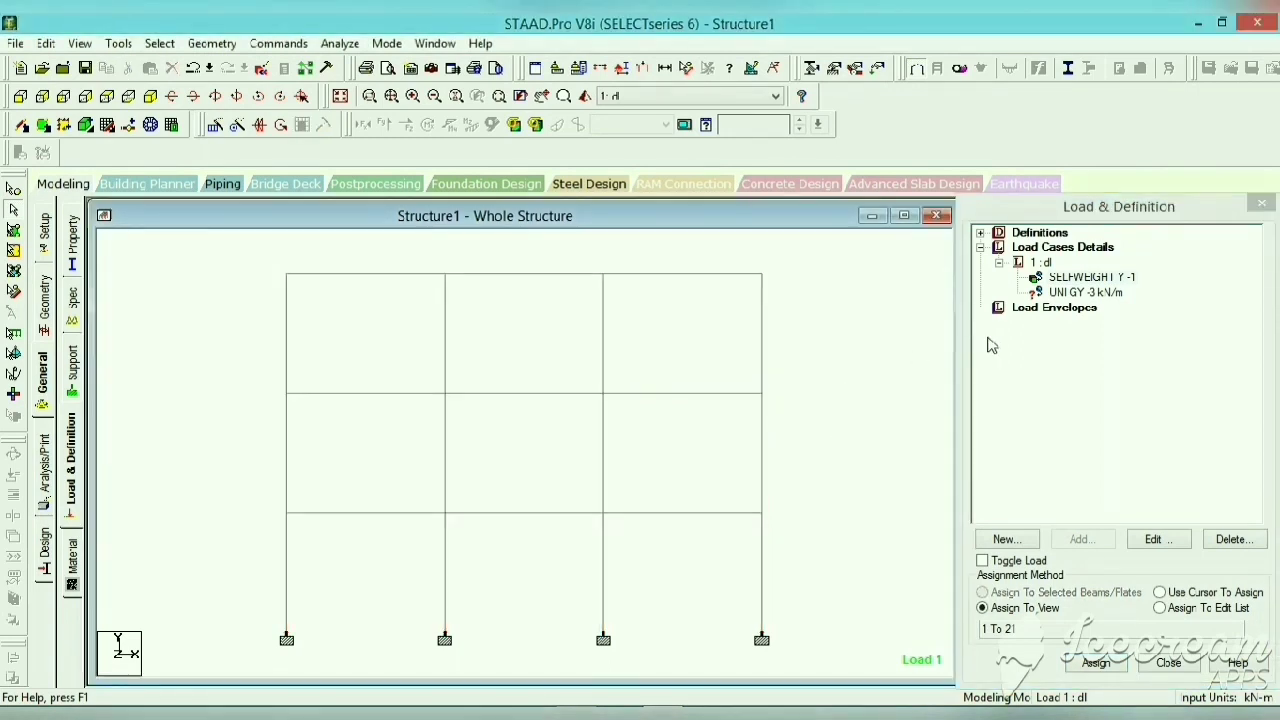
# Assign the -3 kN/m uniform GY load to all beams parallel to X.
pyautogui.click(1084, 293)
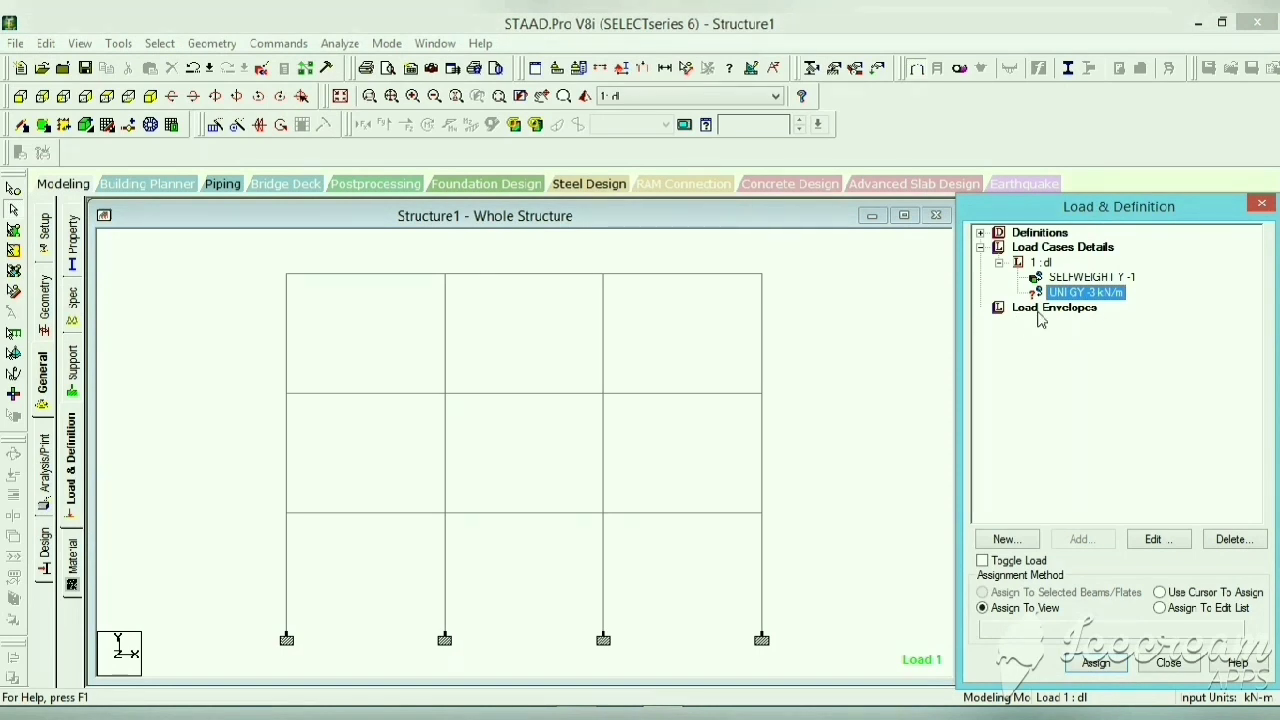
pyautogui.click(159, 44)
pyautogui.moveTo(230, 384)
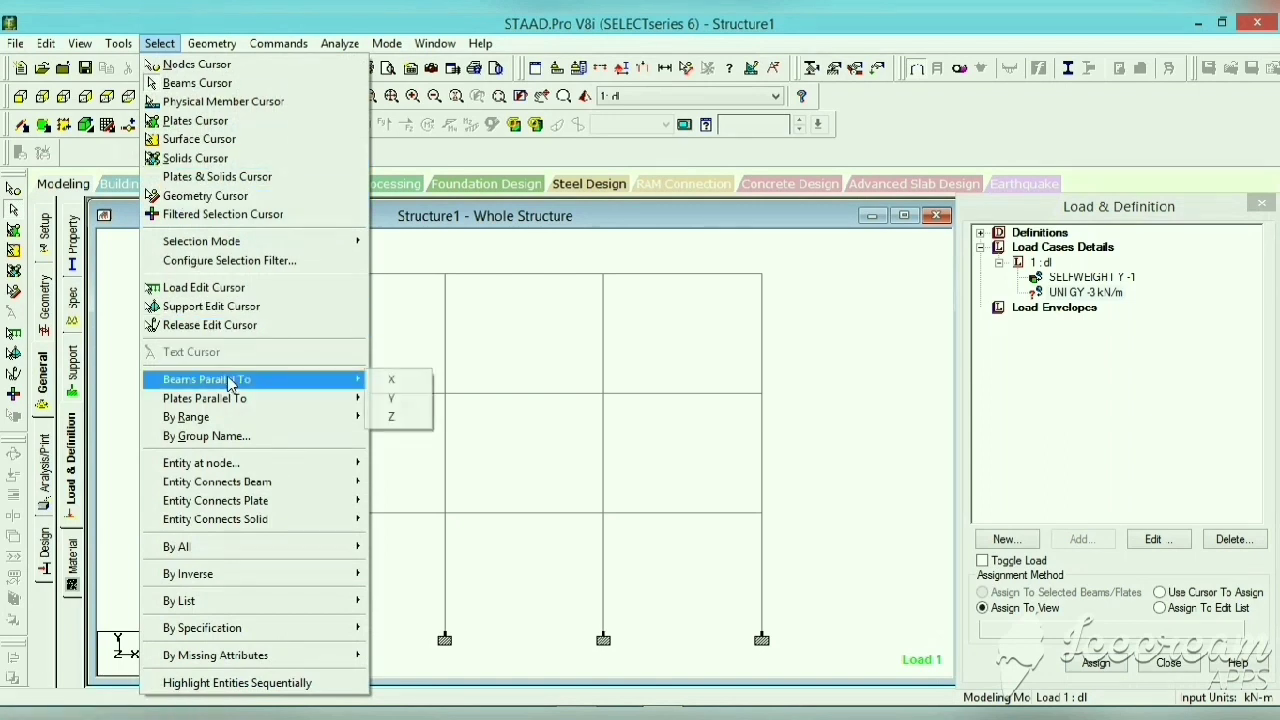
pyautogui.click(391, 380)
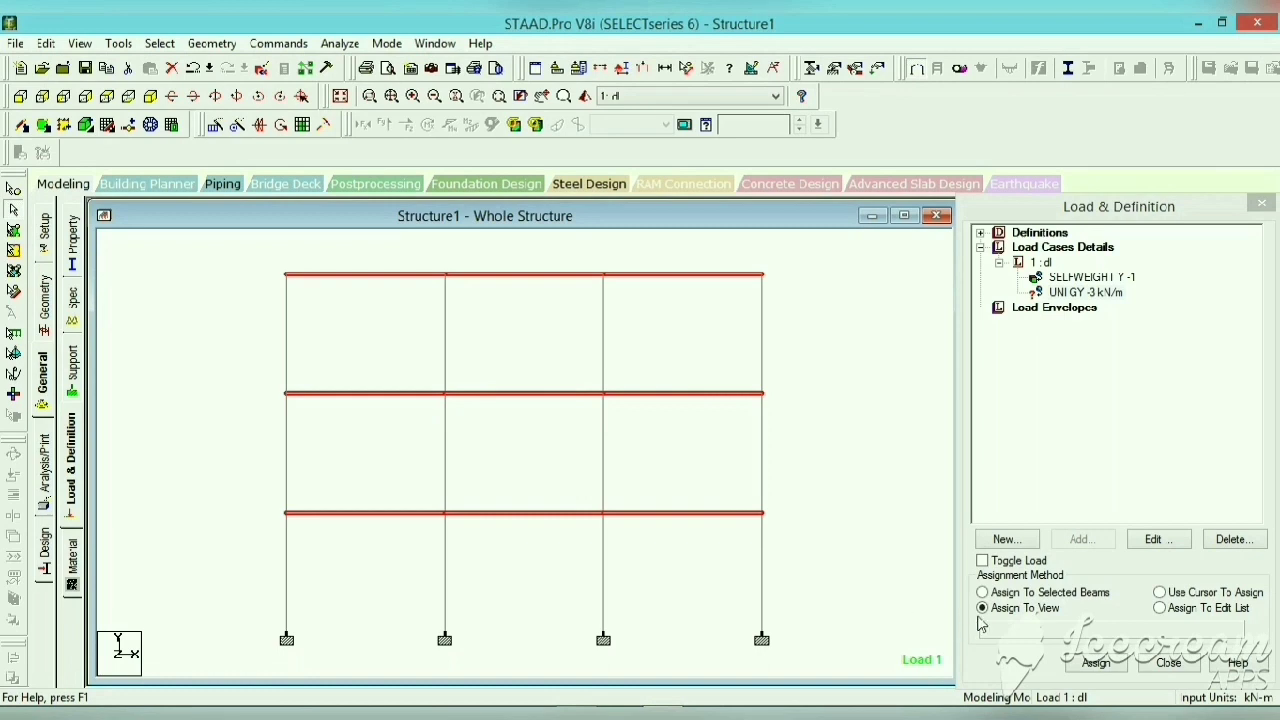
pyautogui.click(1080, 596)
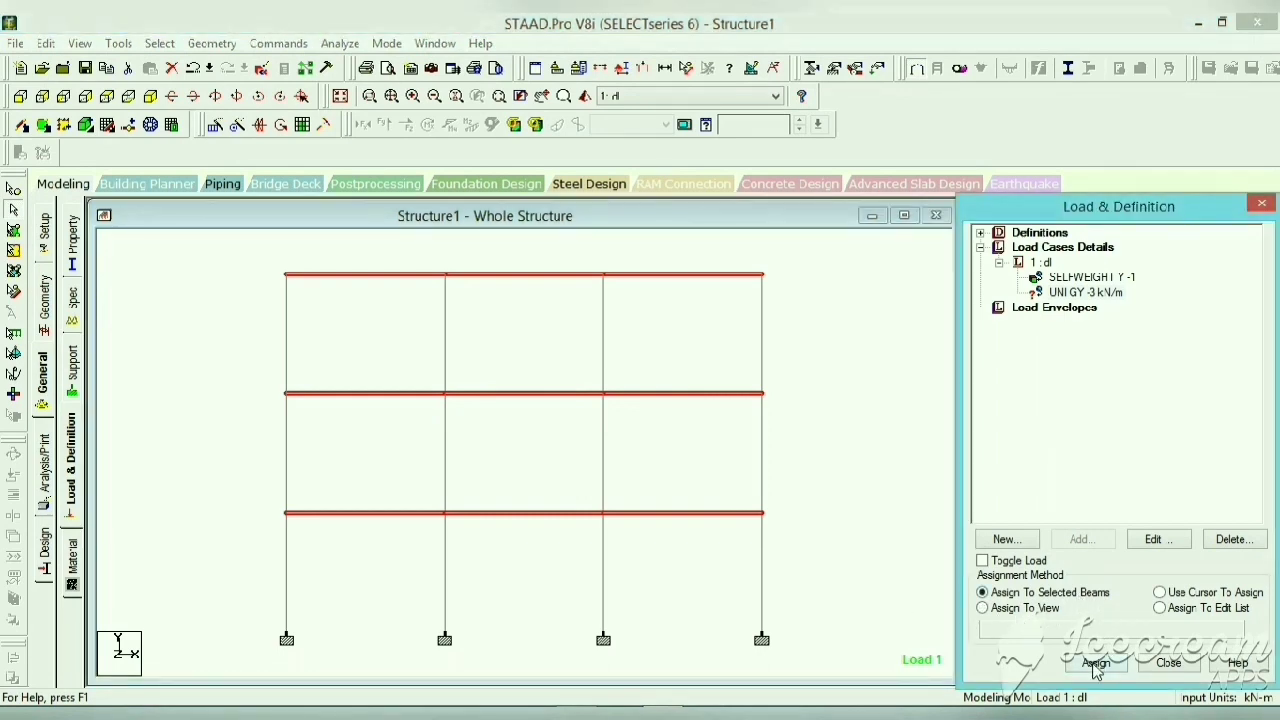
pyautogui.click(1095, 664)
pyautogui.click(1132, 493)
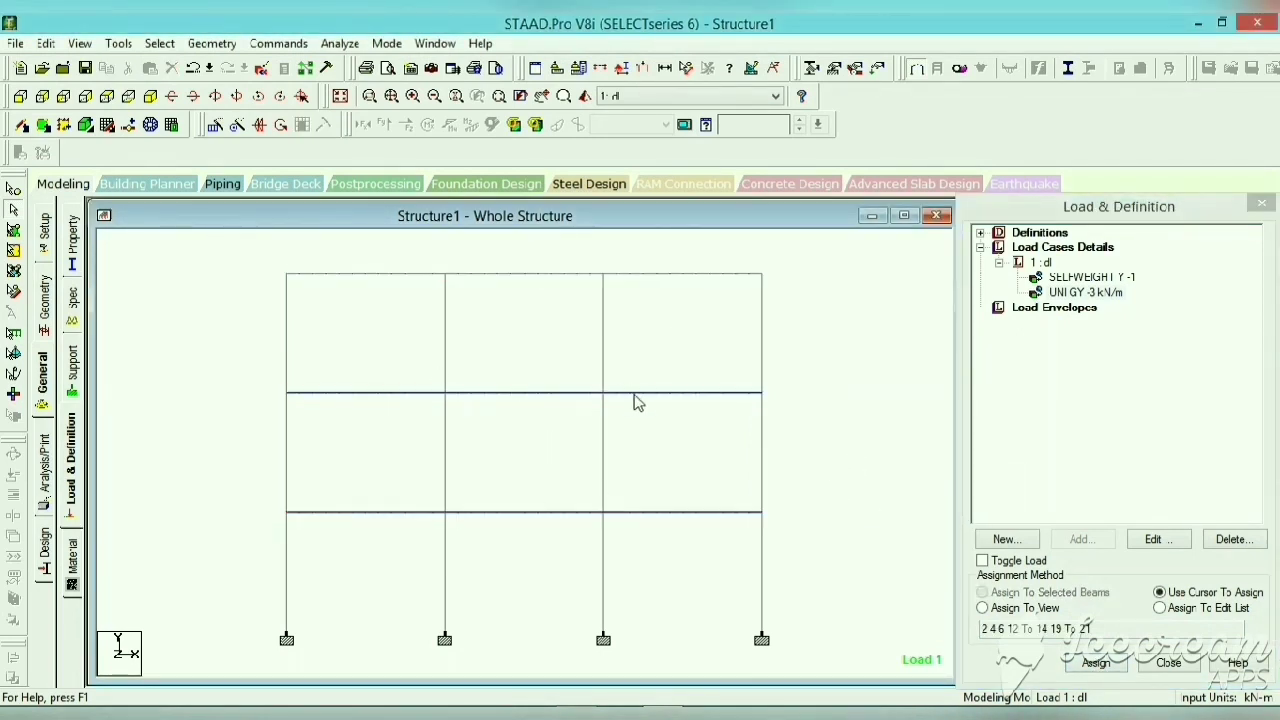
pyautogui.scroll(-1, 636, 404)
pyautogui.scroll(-1, 635, 406)
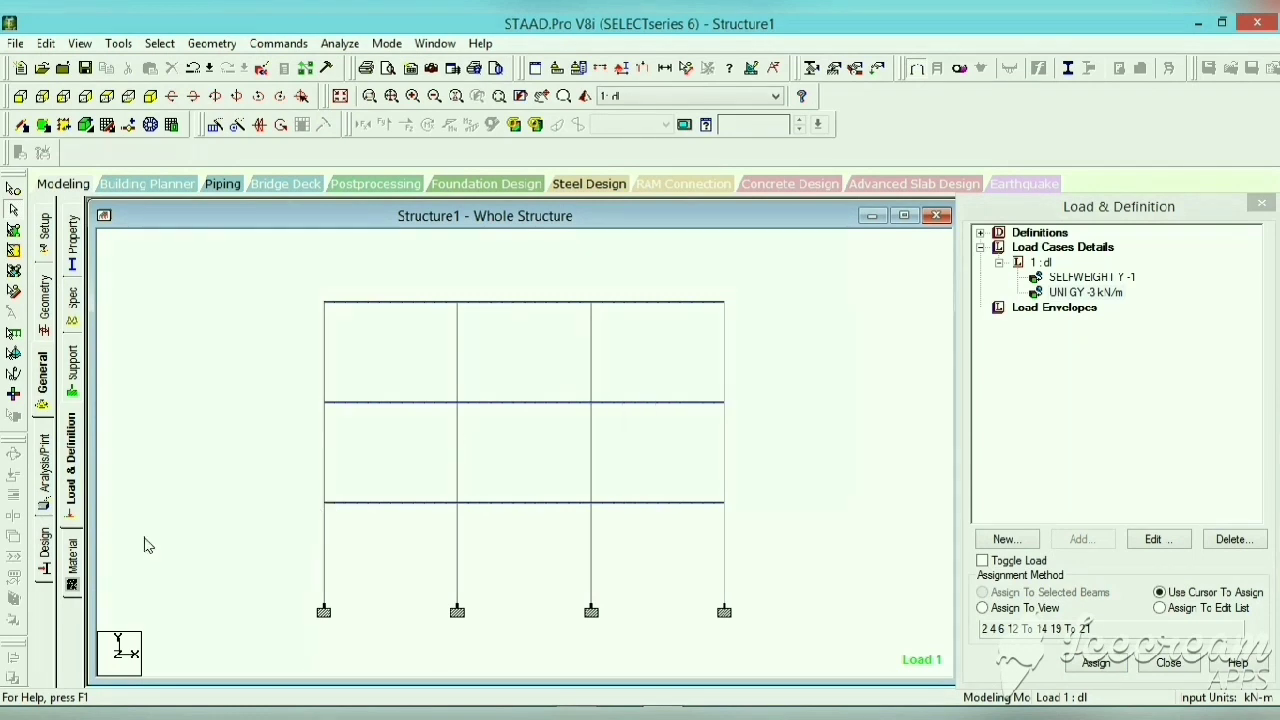
# Add a Perform Analysis command with the No Print option and run the analysis.
pyautogui.click(48, 480)
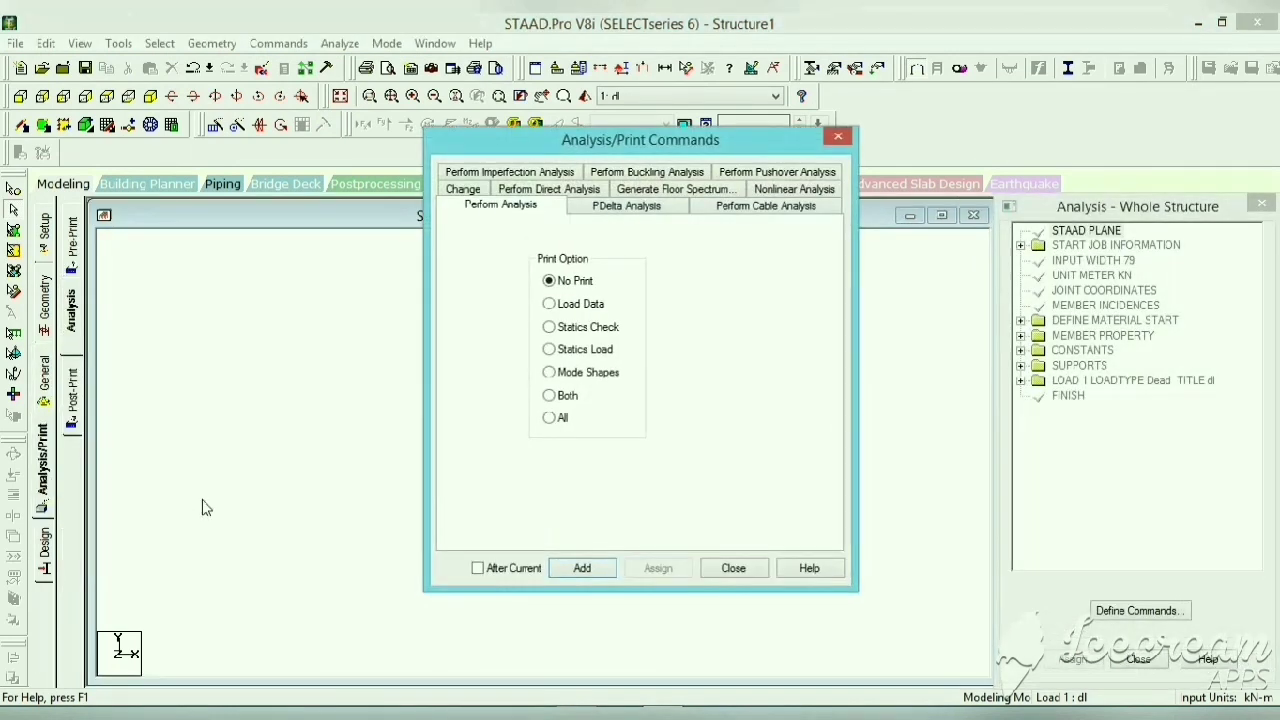
pyautogui.click(583, 568)
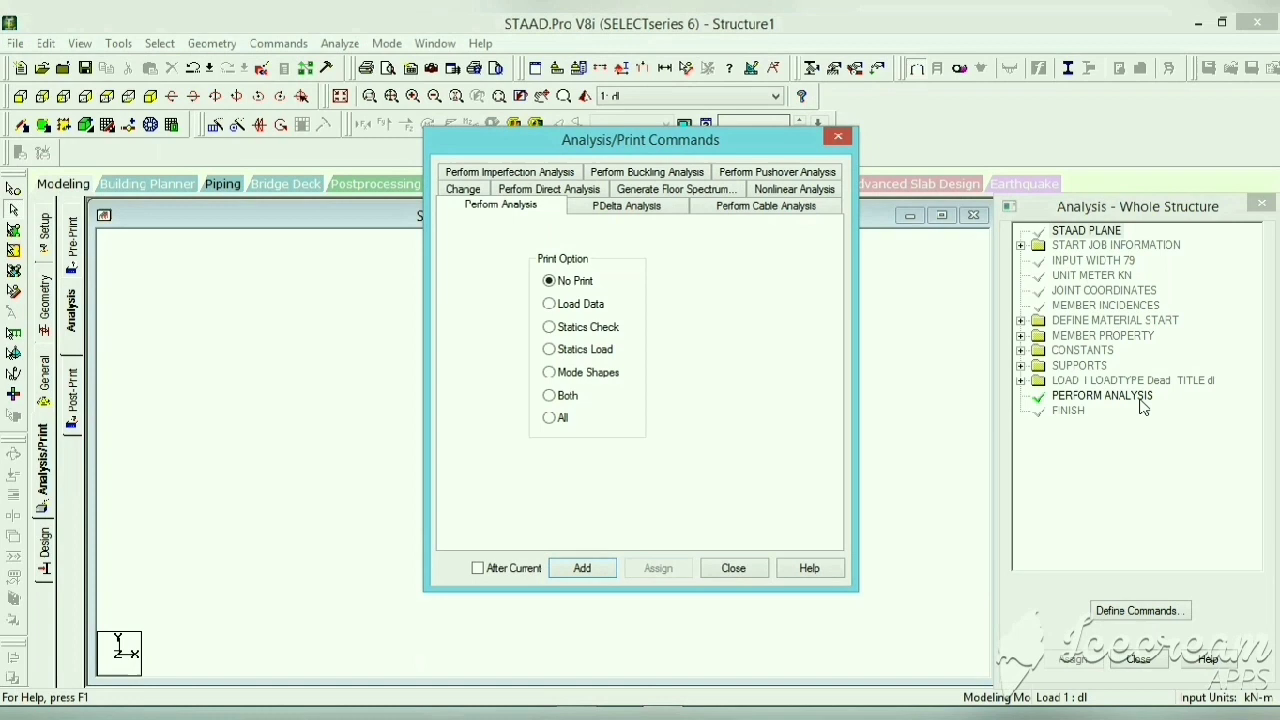
pyautogui.click(733, 568)
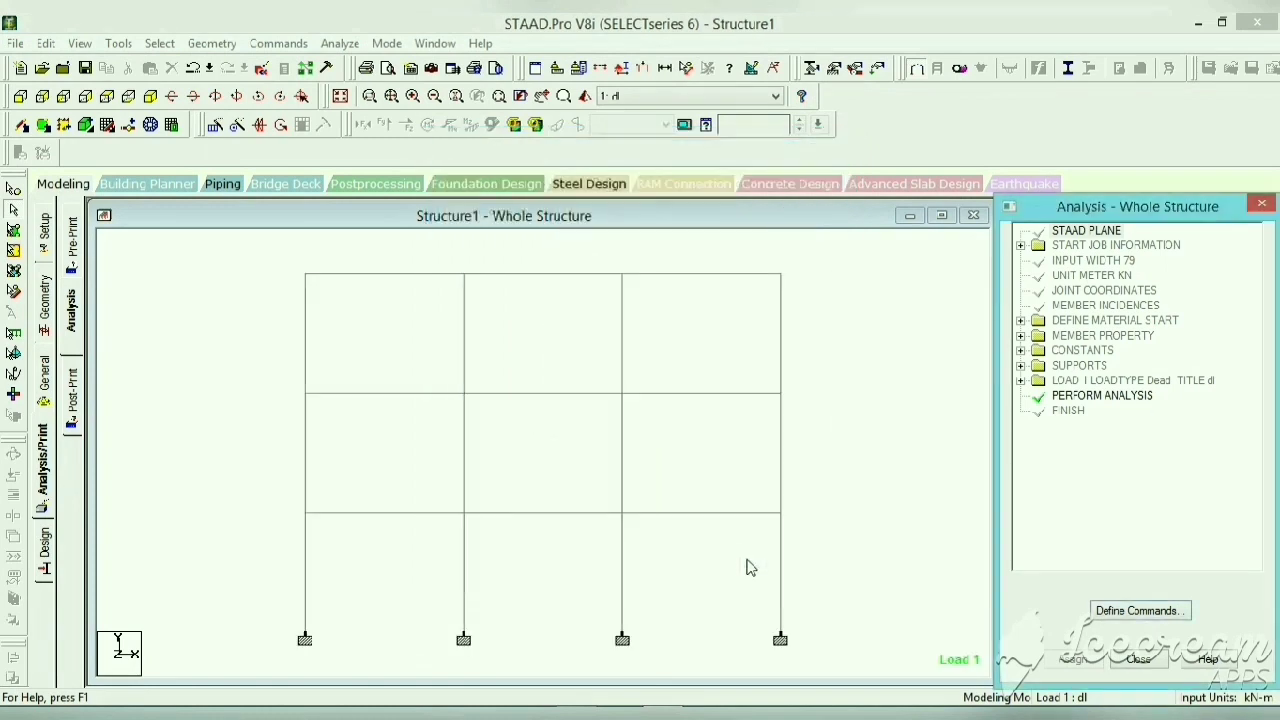
pyautogui.click(339, 43)
pyautogui.click(360, 64)
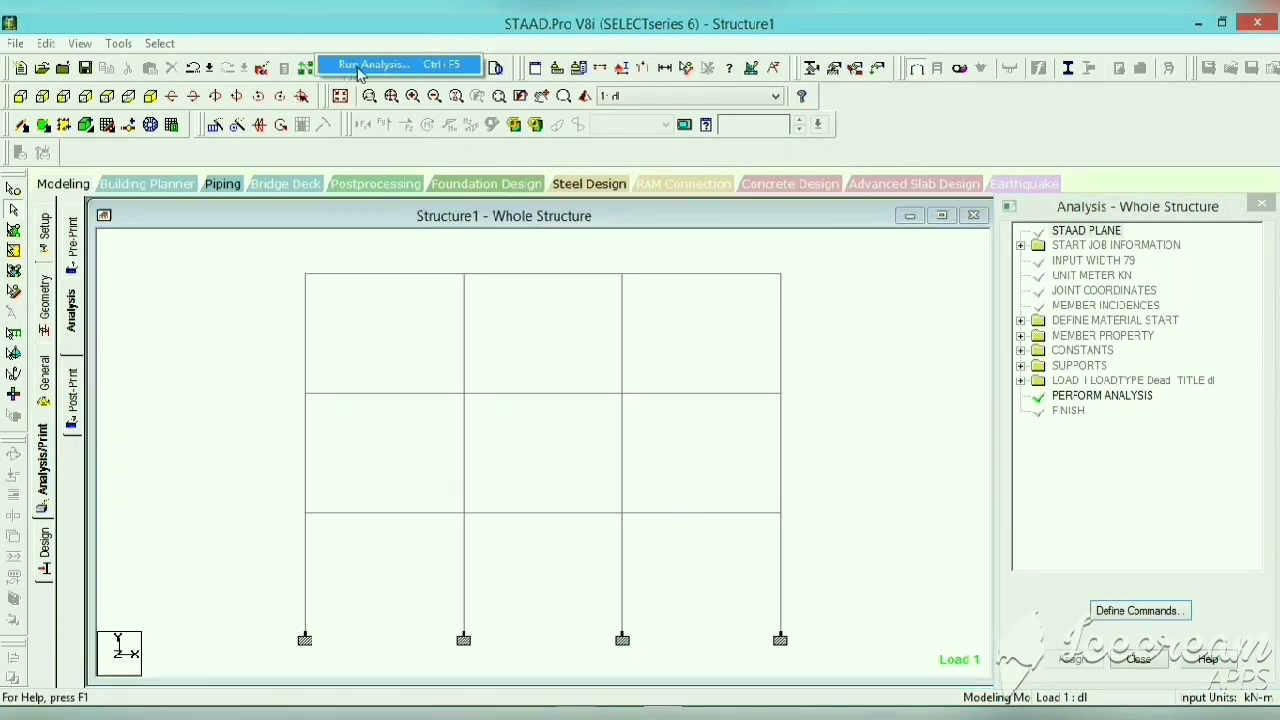
pyautogui.click(535, 397)
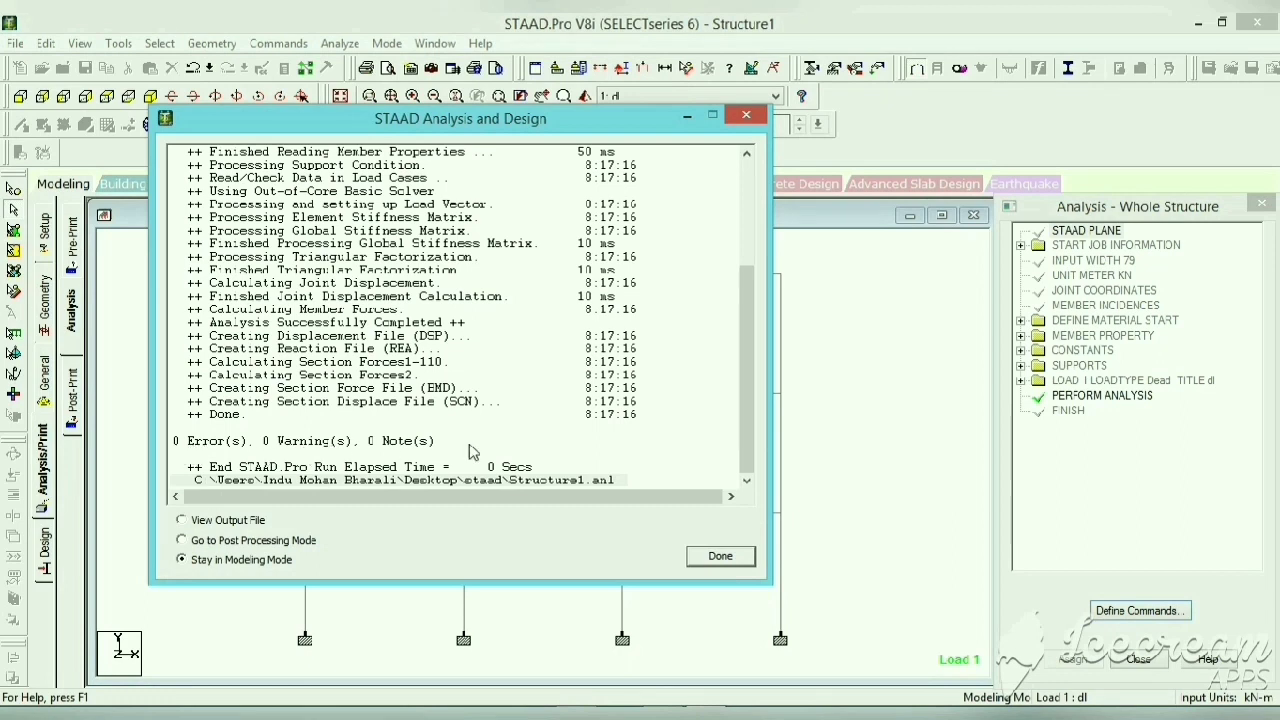
# View the analysis output file, read through the input listing and problem statistics, and close it.
pyautogui.click(214, 526)
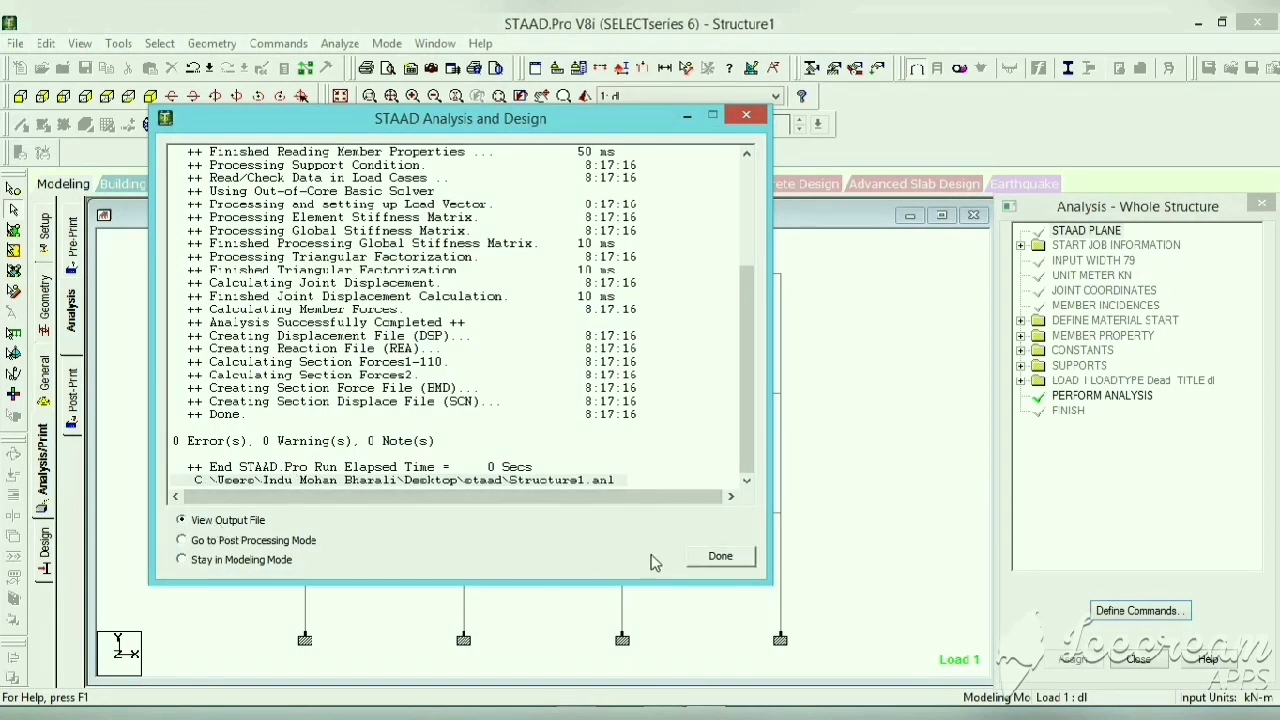
pyautogui.click(722, 558)
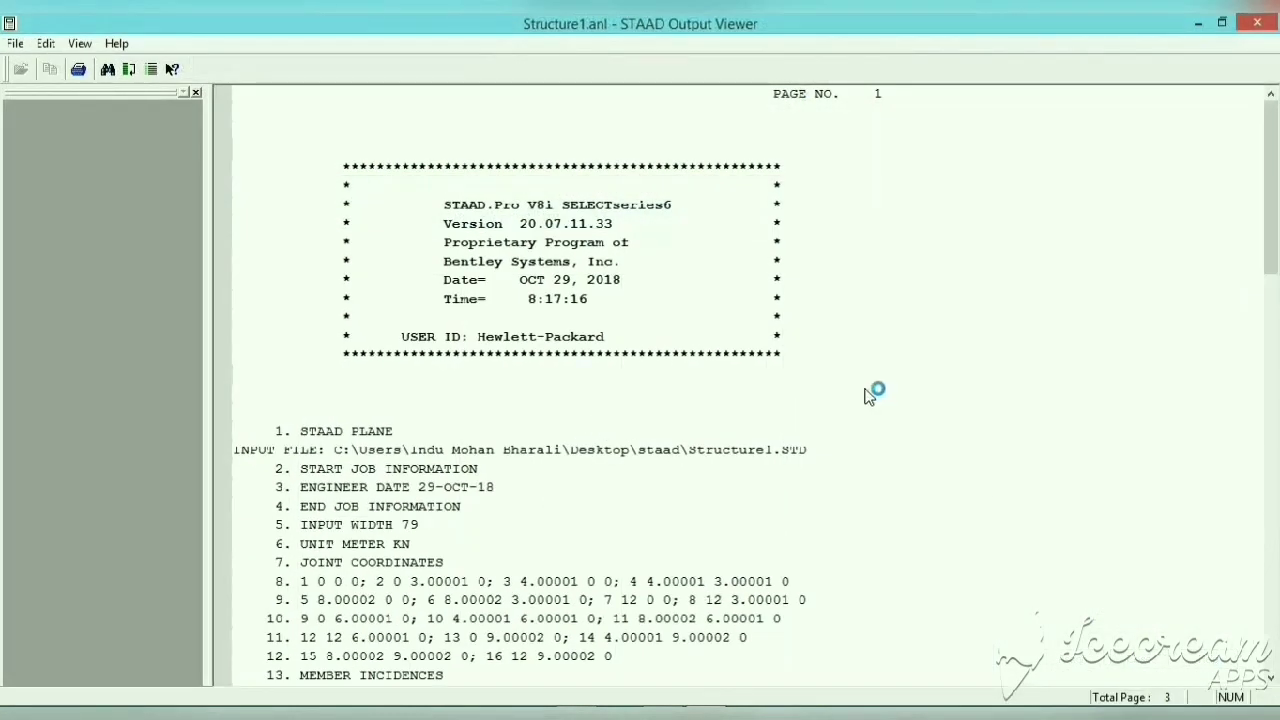
pyautogui.scroll(-5, 750, 380)
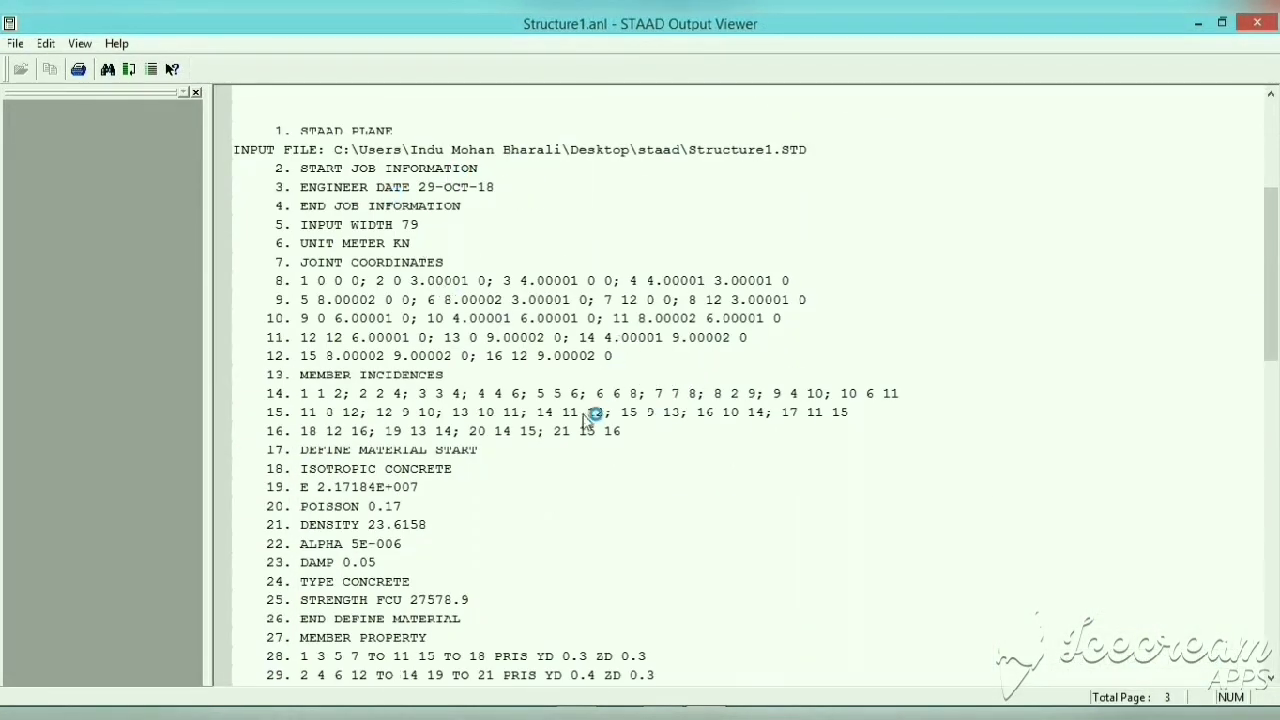
pyautogui.scroll(-4, 630, 424)
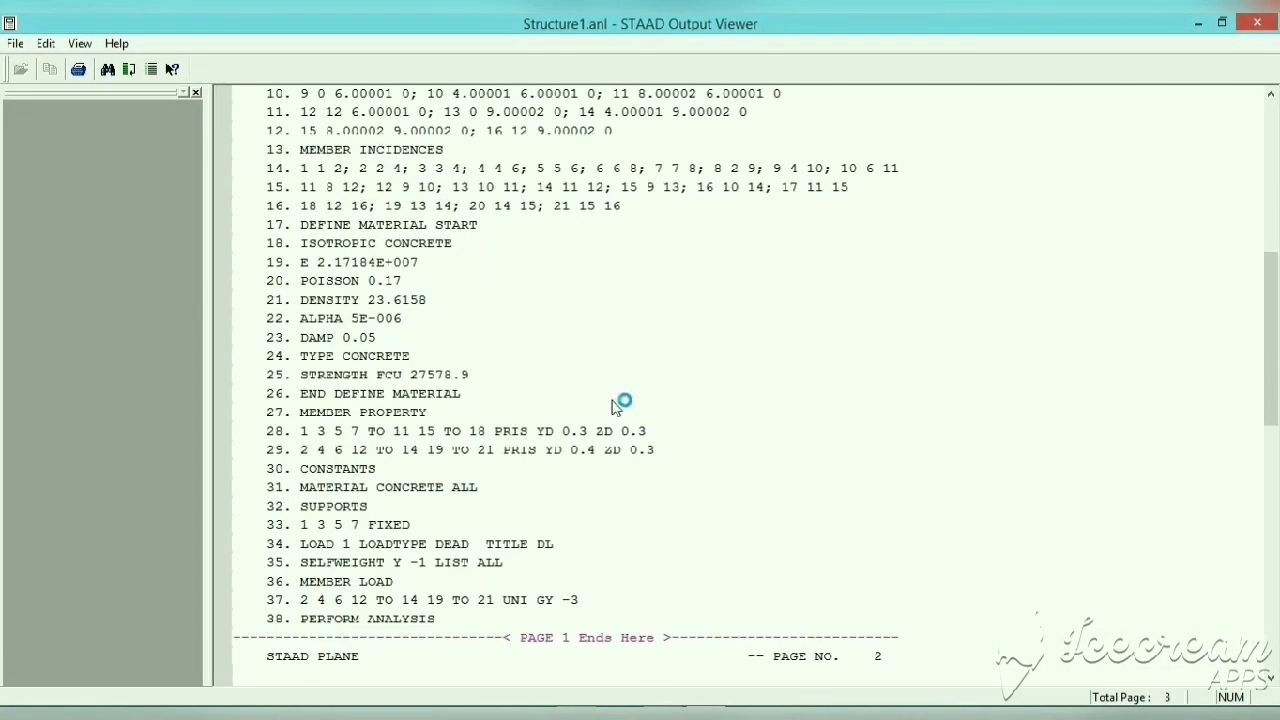
pyautogui.scroll(-7, 625, 410)
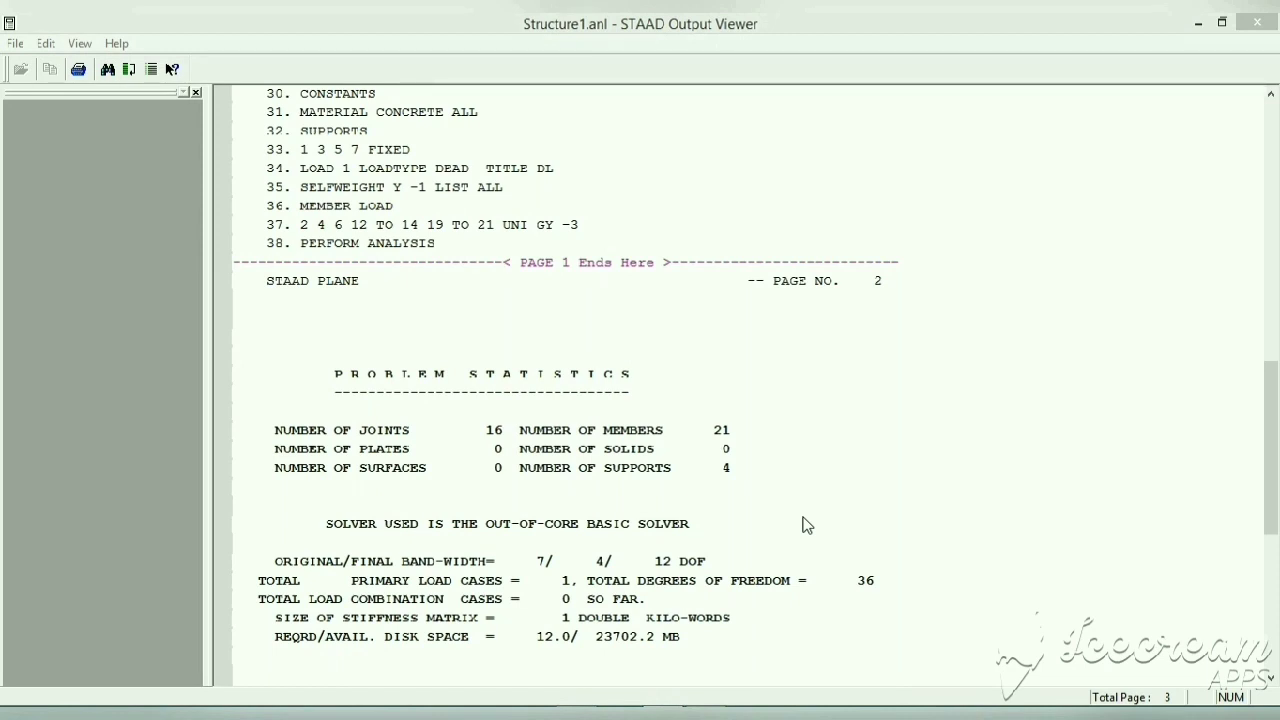
pyautogui.click(1257, 30)
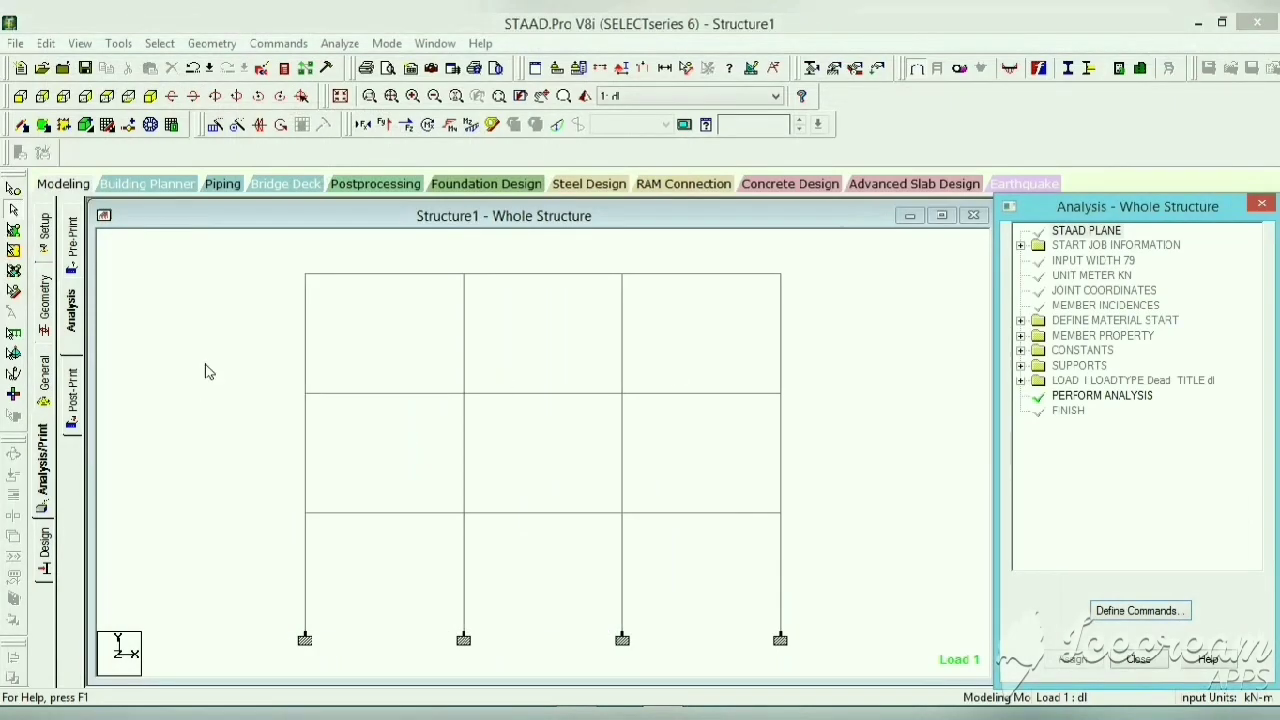
# Enter Postprocessing mode with automatic scaling enabled for displacement, mode shape, axial forces, shear, bending, torsion and stress results.
pyautogui.click(368, 186)
pyautogui.click(548, 238)
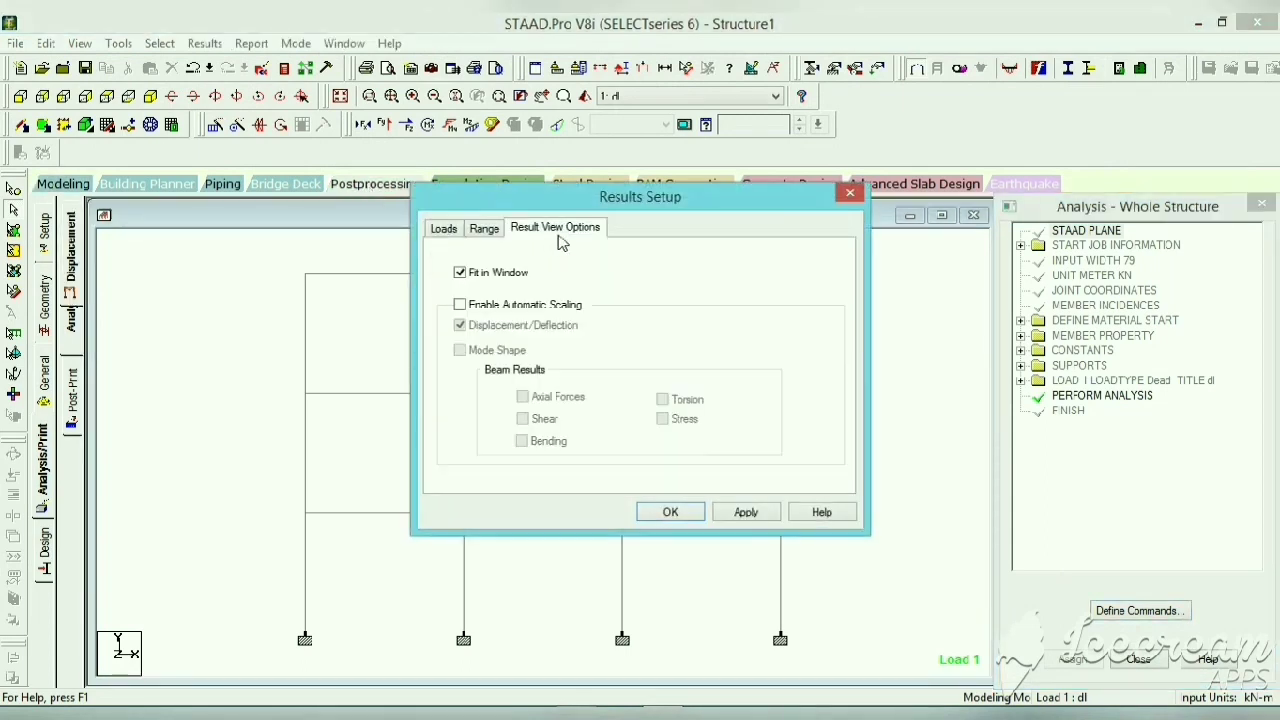
pyautogui.click(460, 305)
pyautogui.click(461, 352)
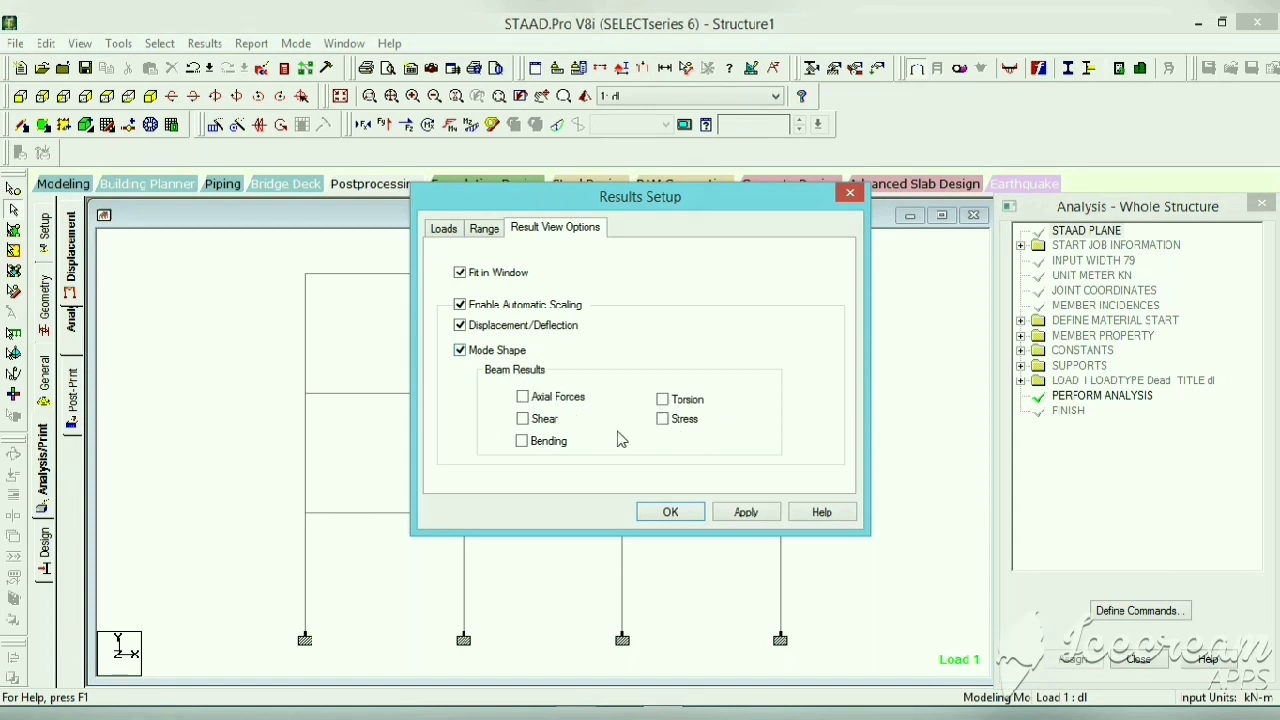
pyautogui.click(538, 405)
pyautogui.click(522, 419)
pyautogui.click(522, 441)
pyautogui.click(662, 399)
pyautogui.click(662, 419)
pyautogui.click(670, 512)
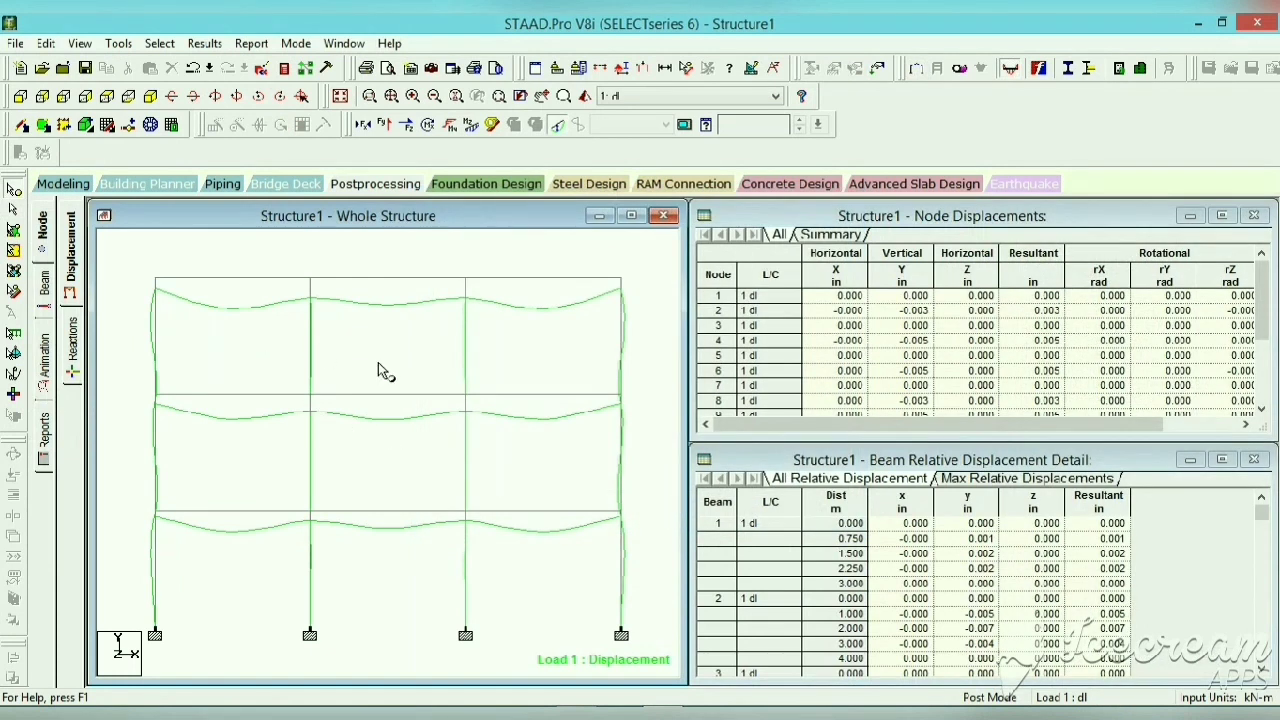
# Examine the beam bending diagram and the maximum axial force and bending moment tables, checking beams 1 and 2 in the frame.
pyautogui.click(46, 288)
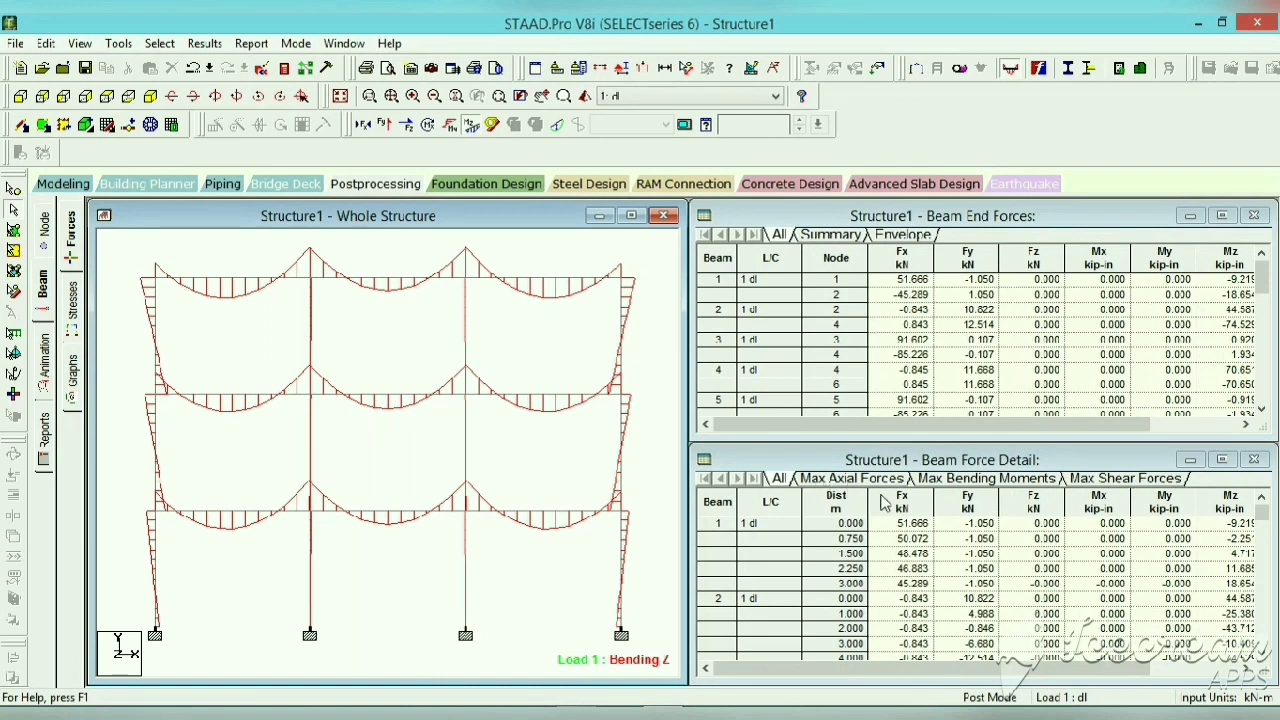
pyautogui.click(829, 487)
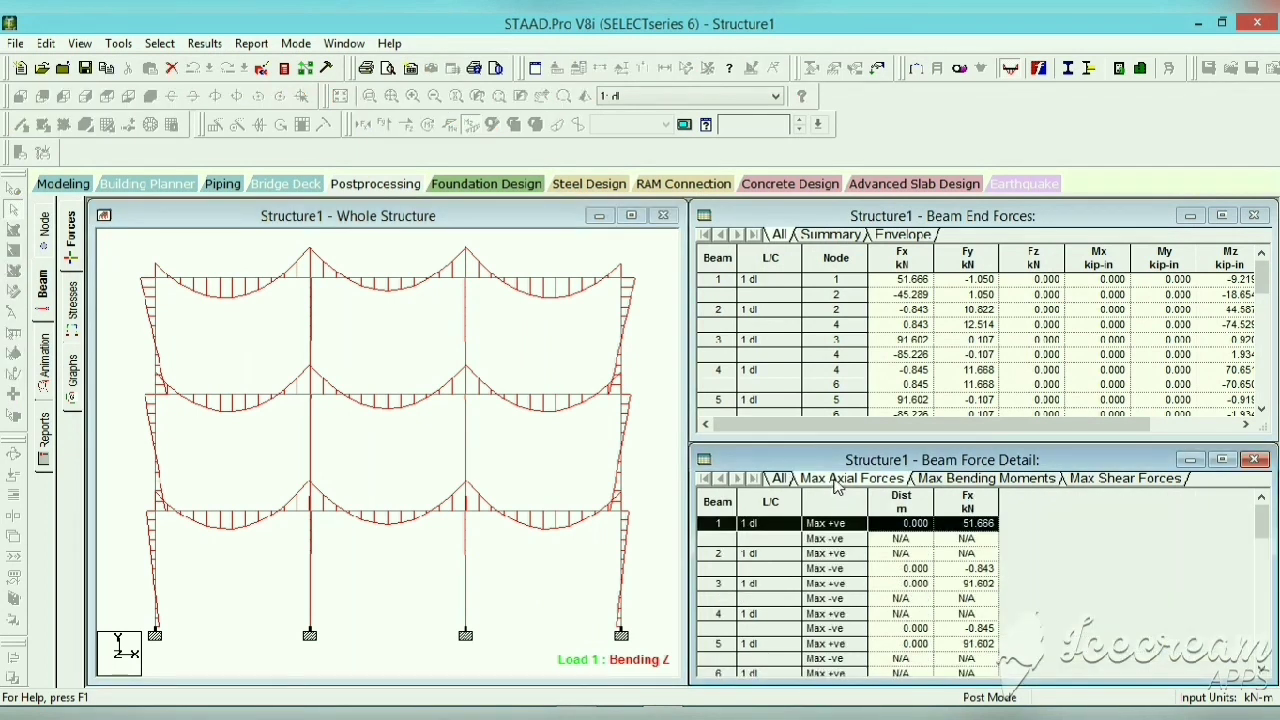
pyautogui.click(153, 556)
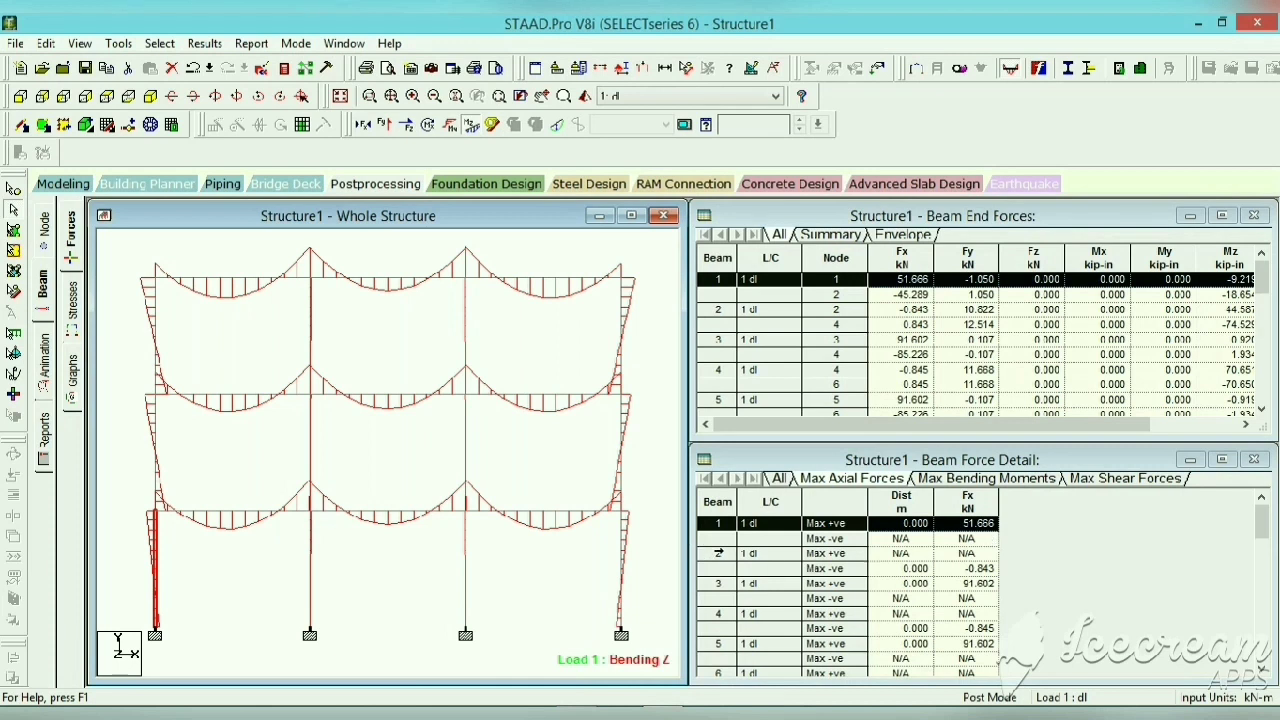
pyautogui.click(718, 553)
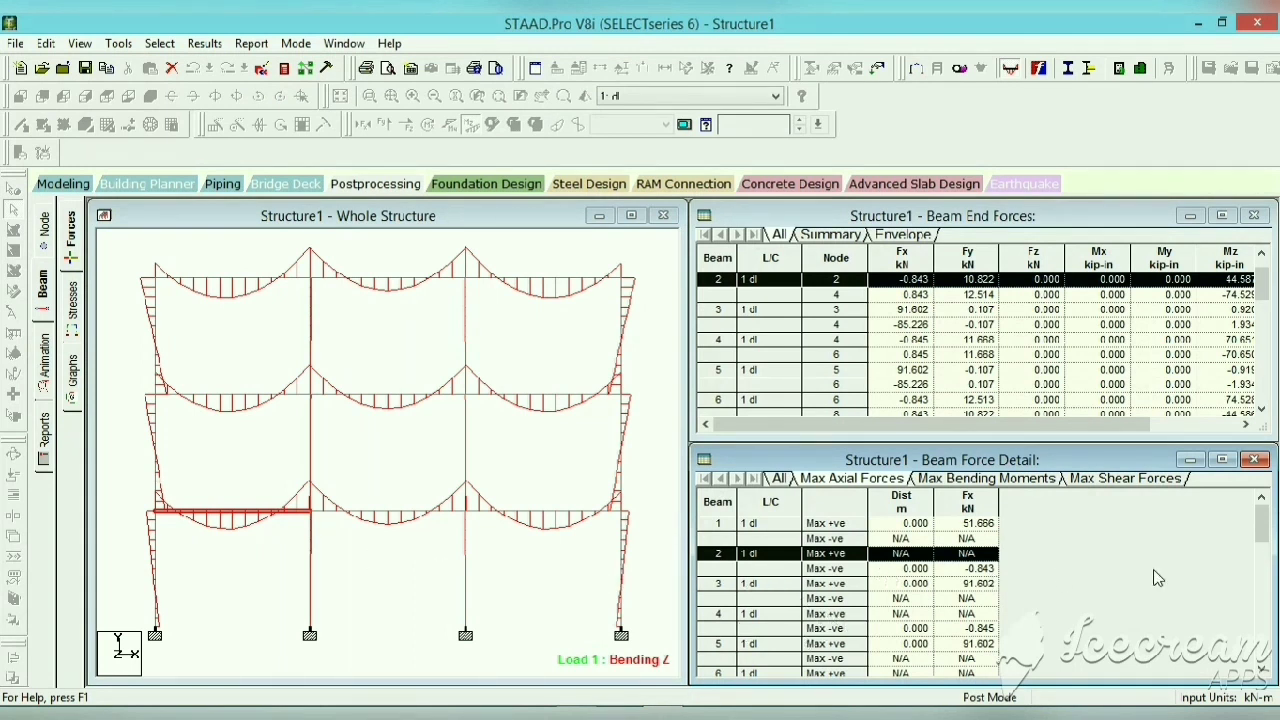
pyautogui.moveTo(1262, 526); pyautogui.dragTo(1262, 622)
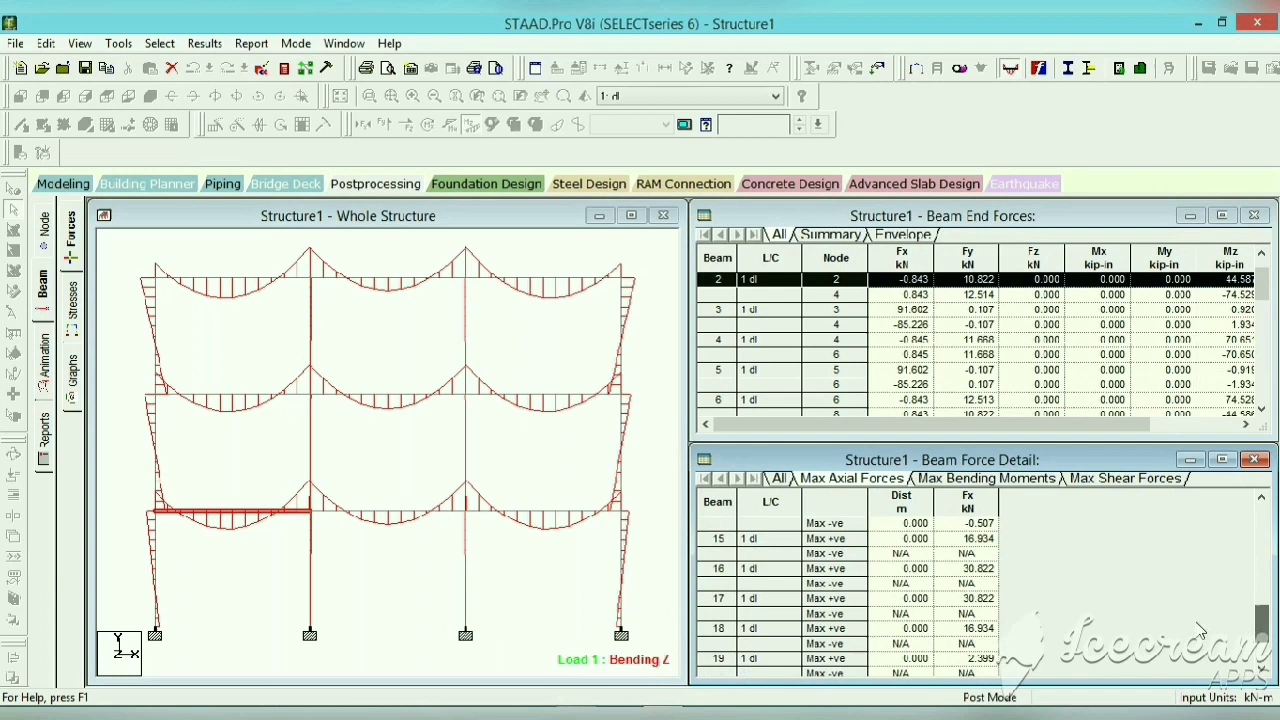
pyautogui.scroll(-2, 794, 580)
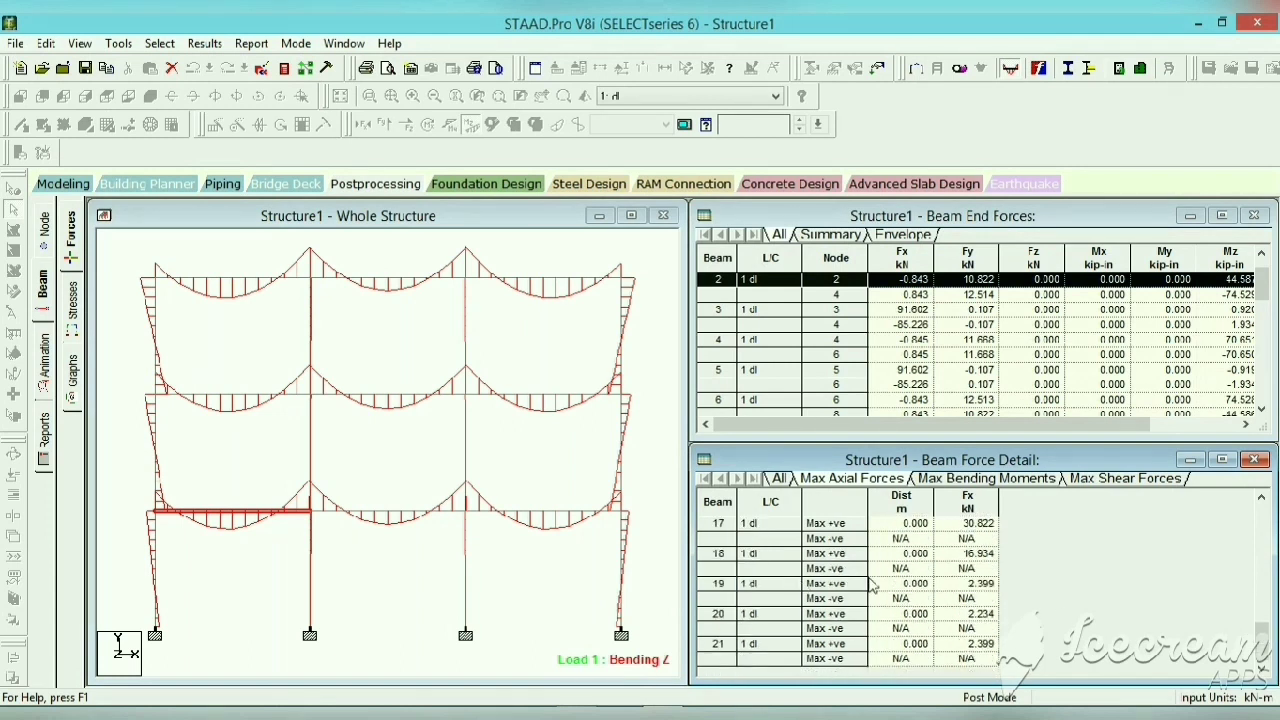
pyautogui.click(949, 479)
pyautogui.scroll(-5, 850, 562)
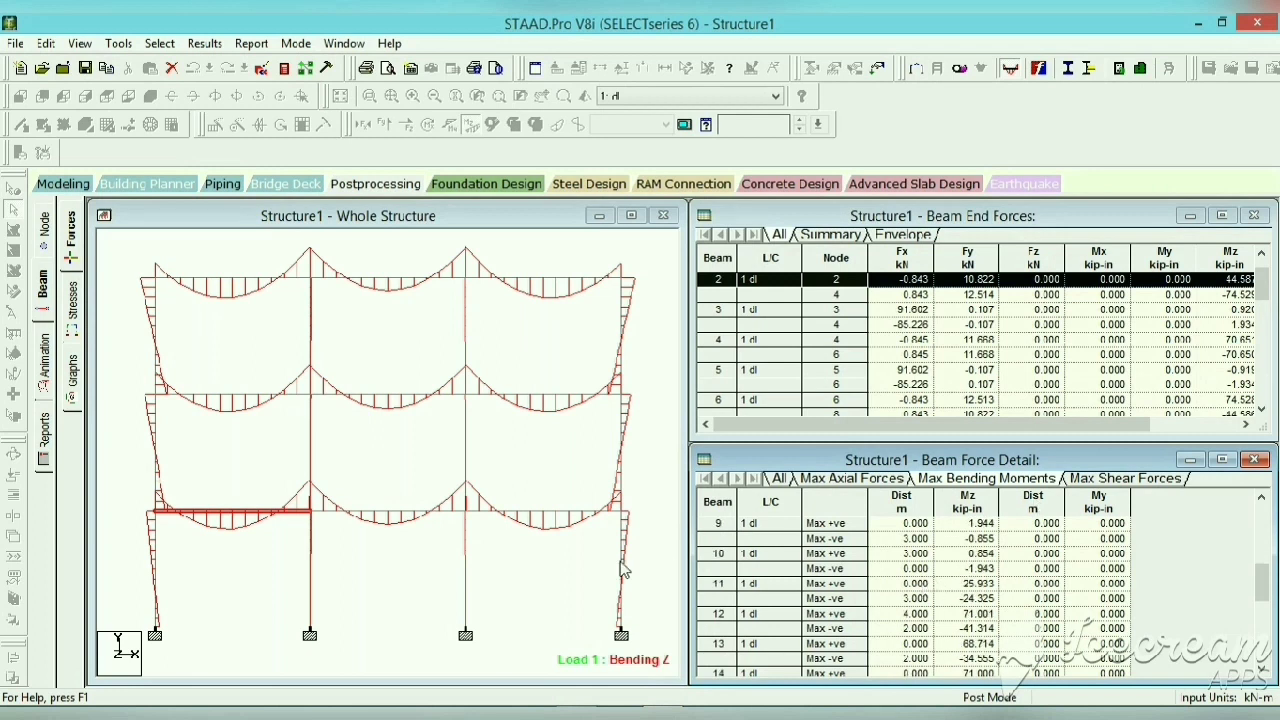
# Check the maximum bending moment entries of beams 10, 11 and 12, and view the maximum shear forces table.
pyautogui.click(717, 553)
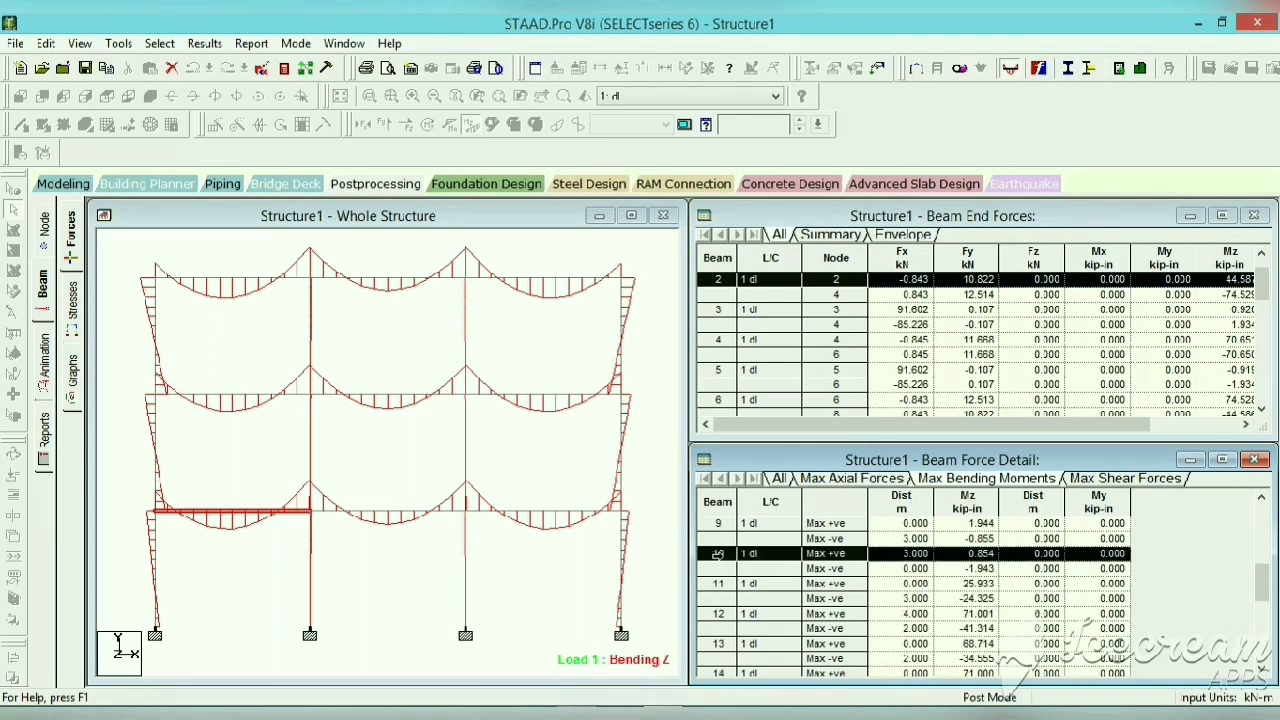
pyautogui.click(715, 584)
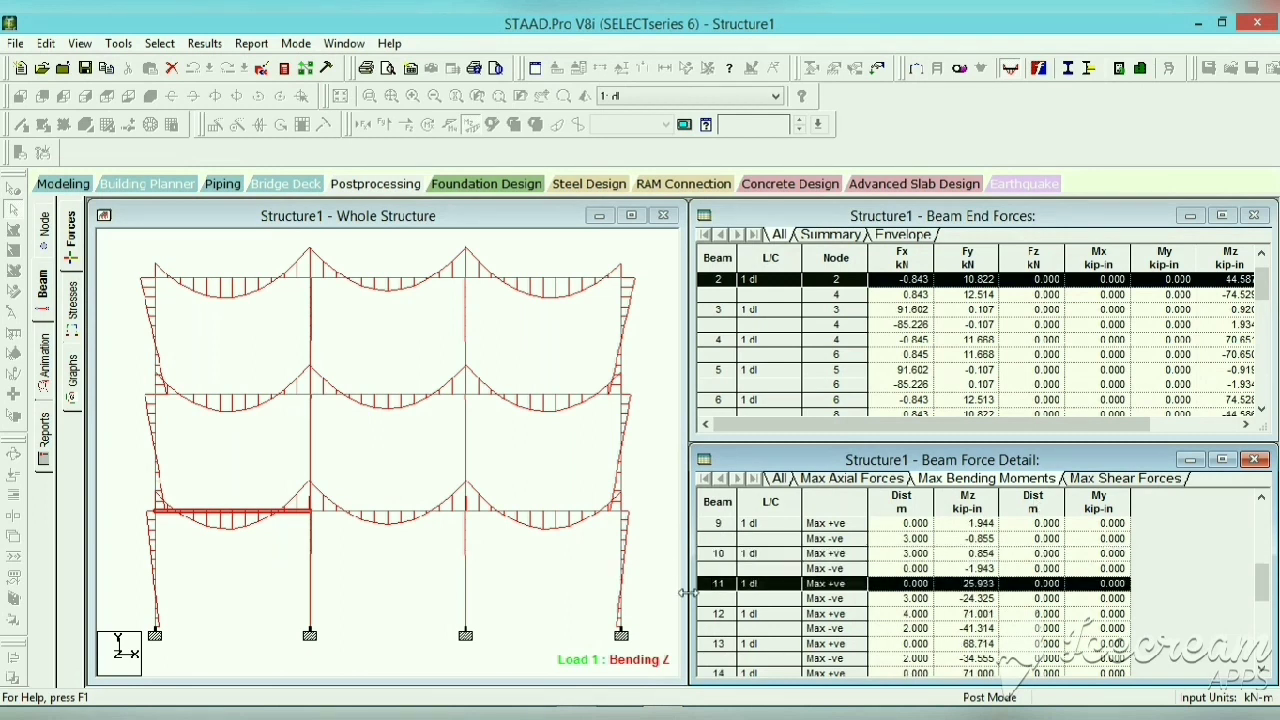
pyautogui.click(604, 590)
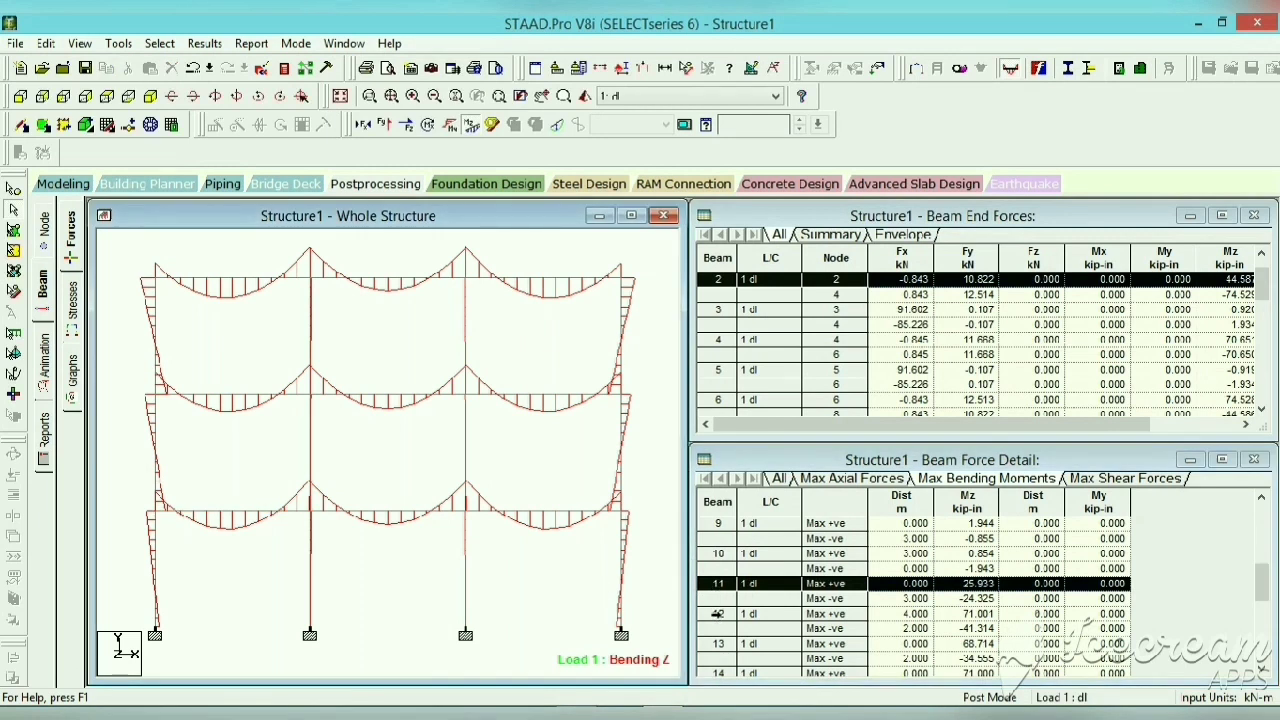
pyautogui.click(717, 614)
pyautogui.scroll(2, 800, 590)
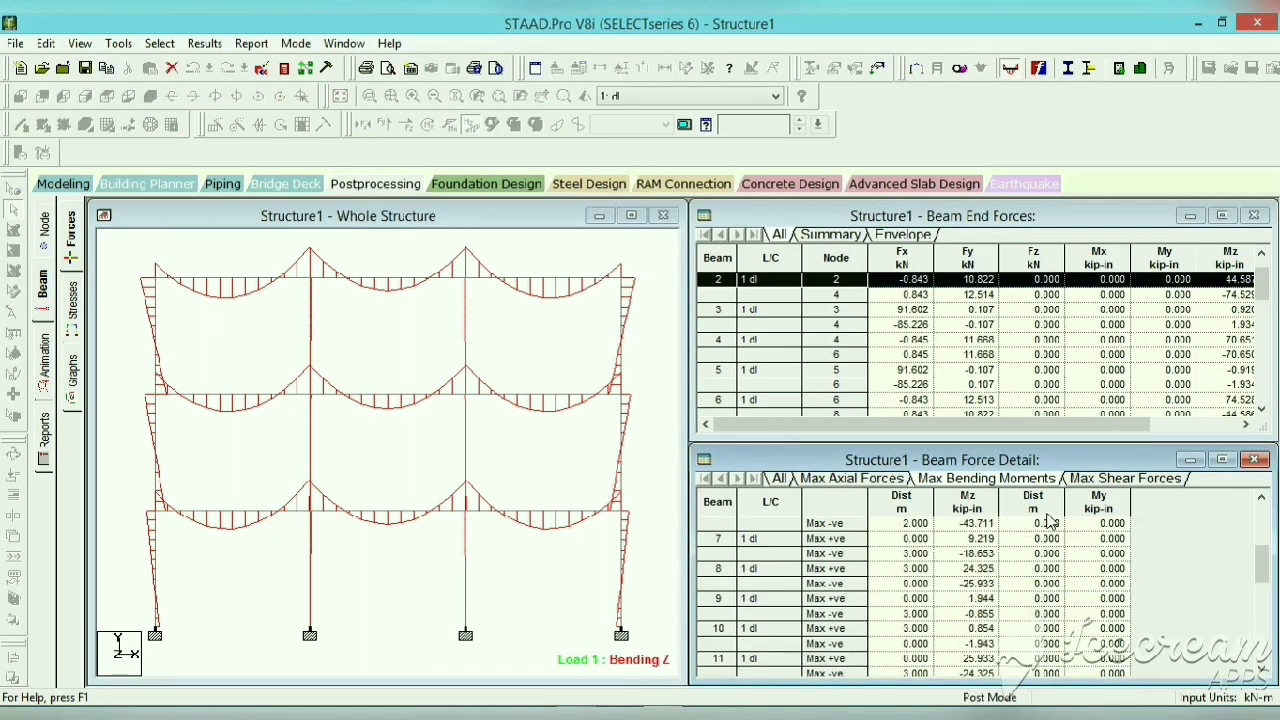
pyautogui.click(1090, 480)
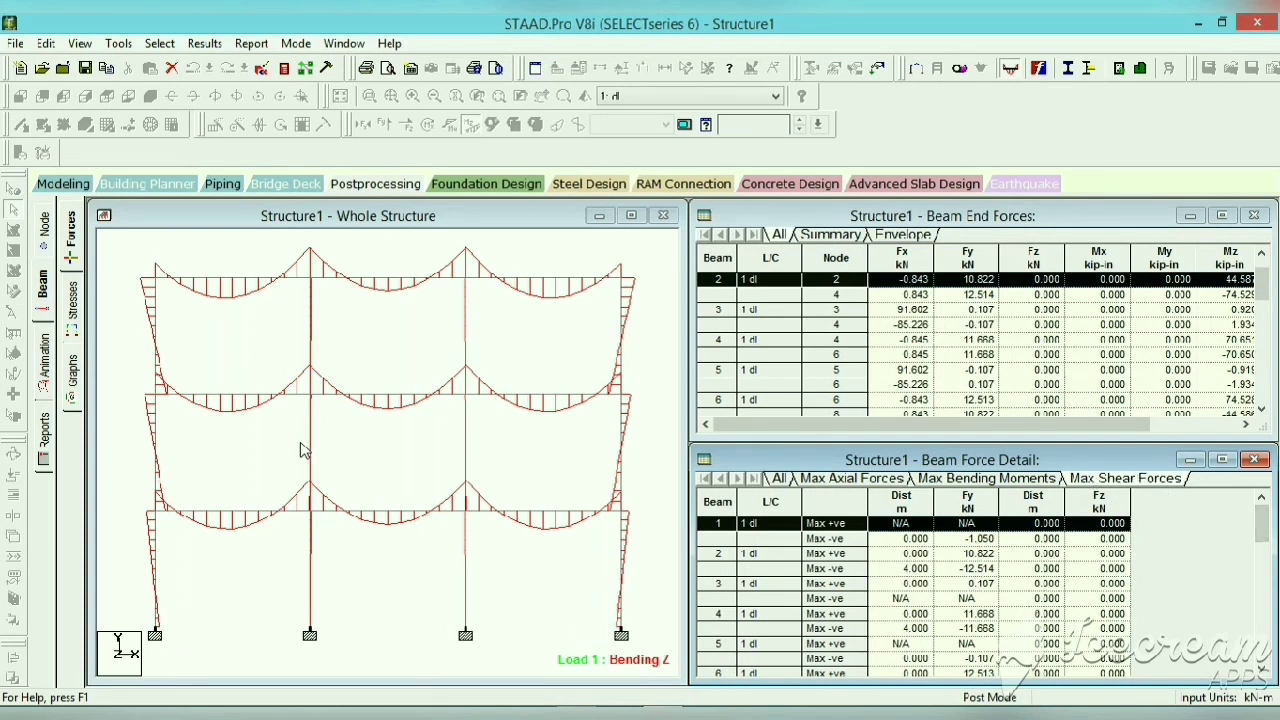
# View the beam graphs of bending moment, shear and axial force for the first-storey beams in the two outer bays, beams 2 and 6.
pyautogui.click(74, 378)
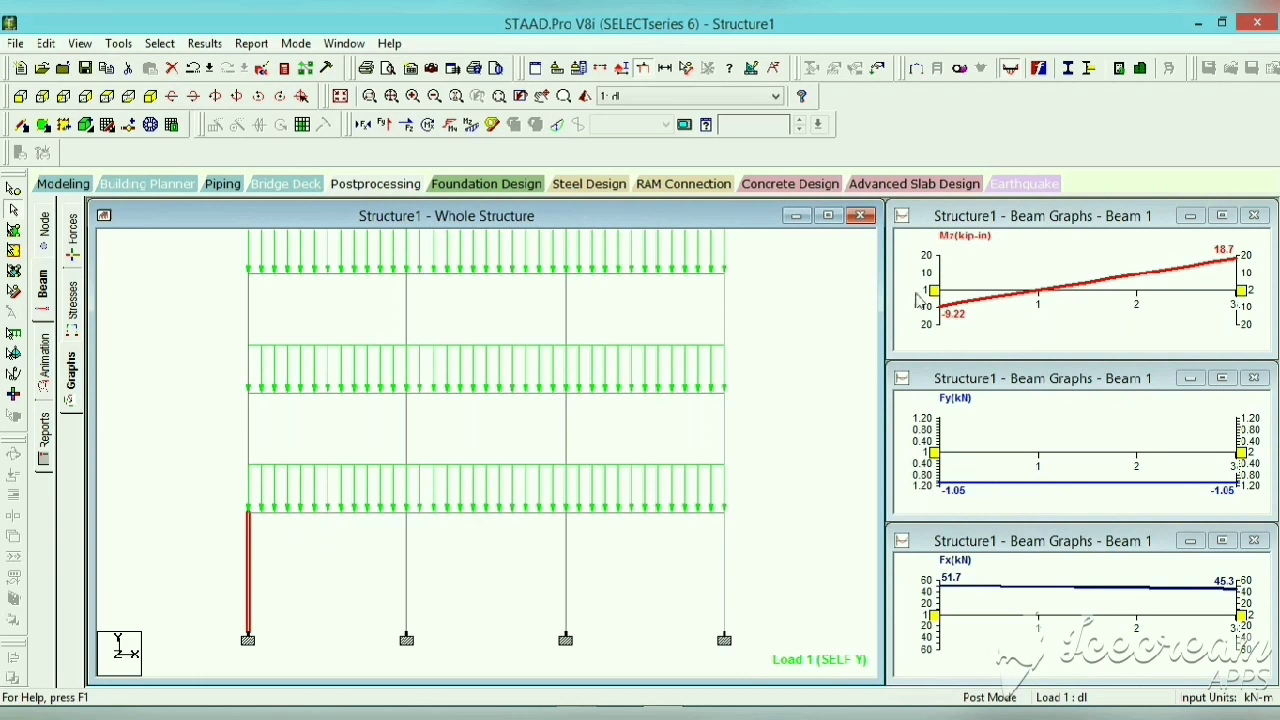
pyautogui.scroll(-2, 1020, 400)
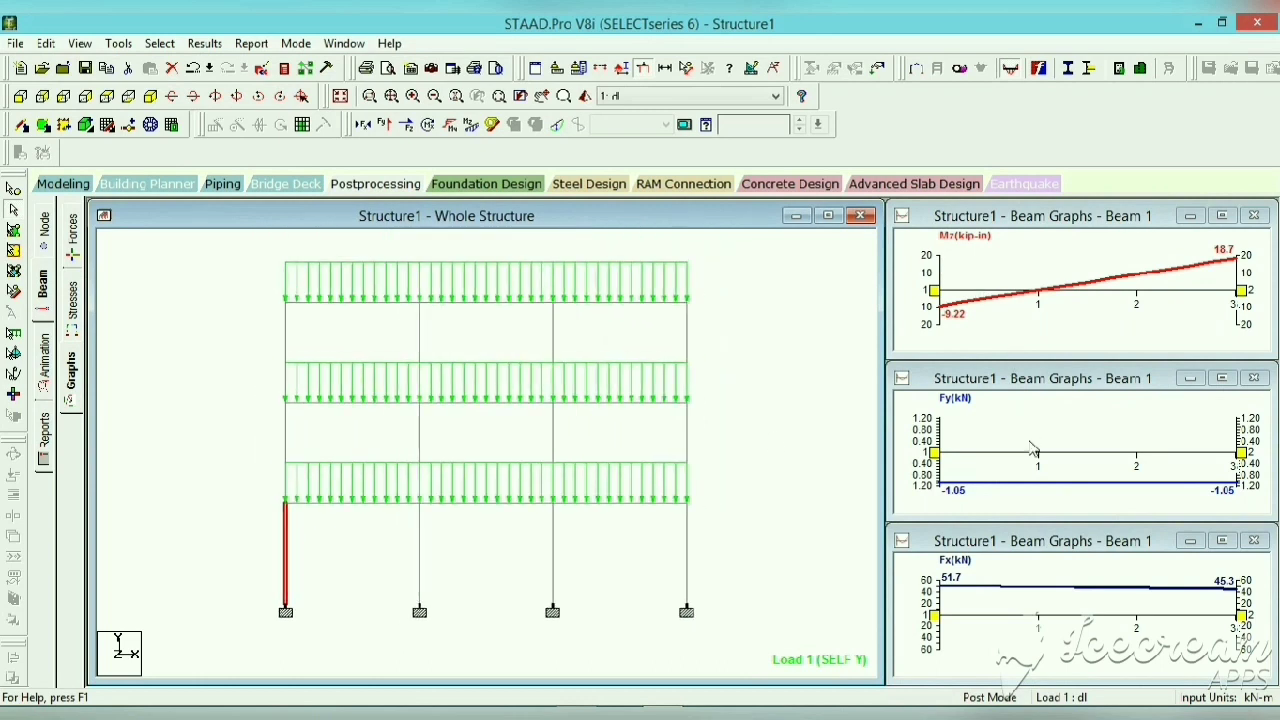
pyautogui.click(332, 498)
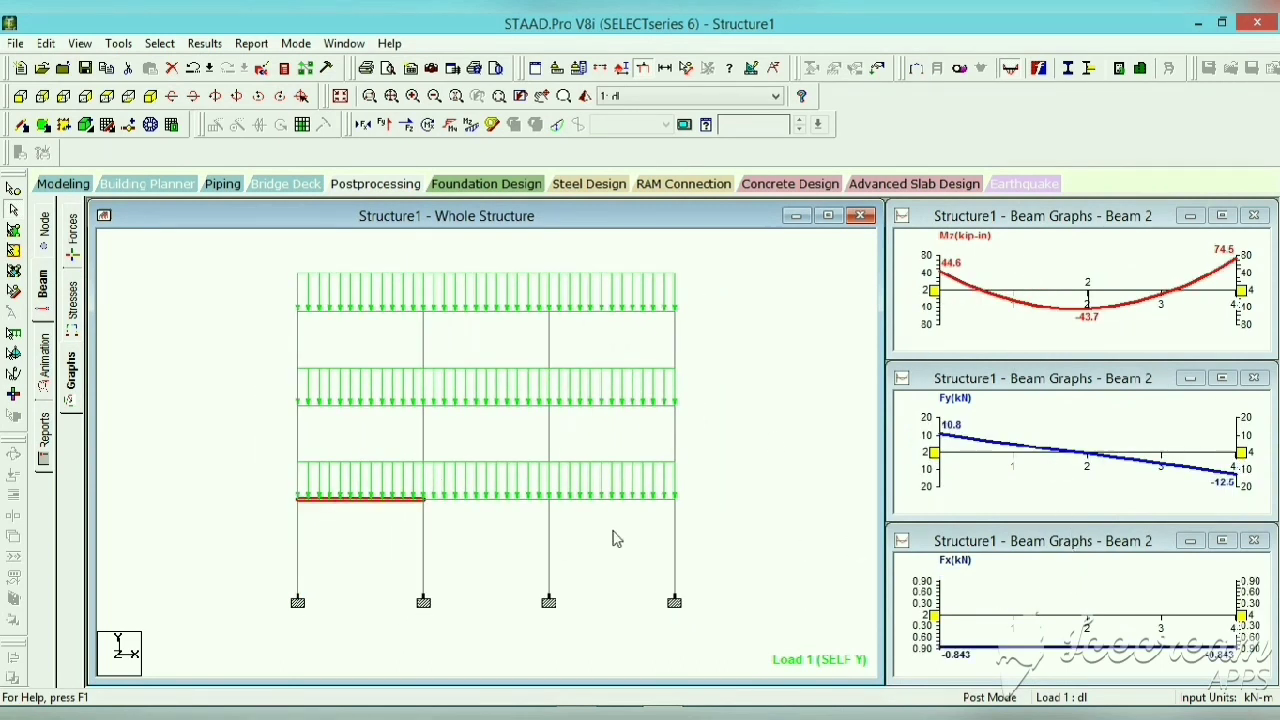
pyautogui.click(630, 499)
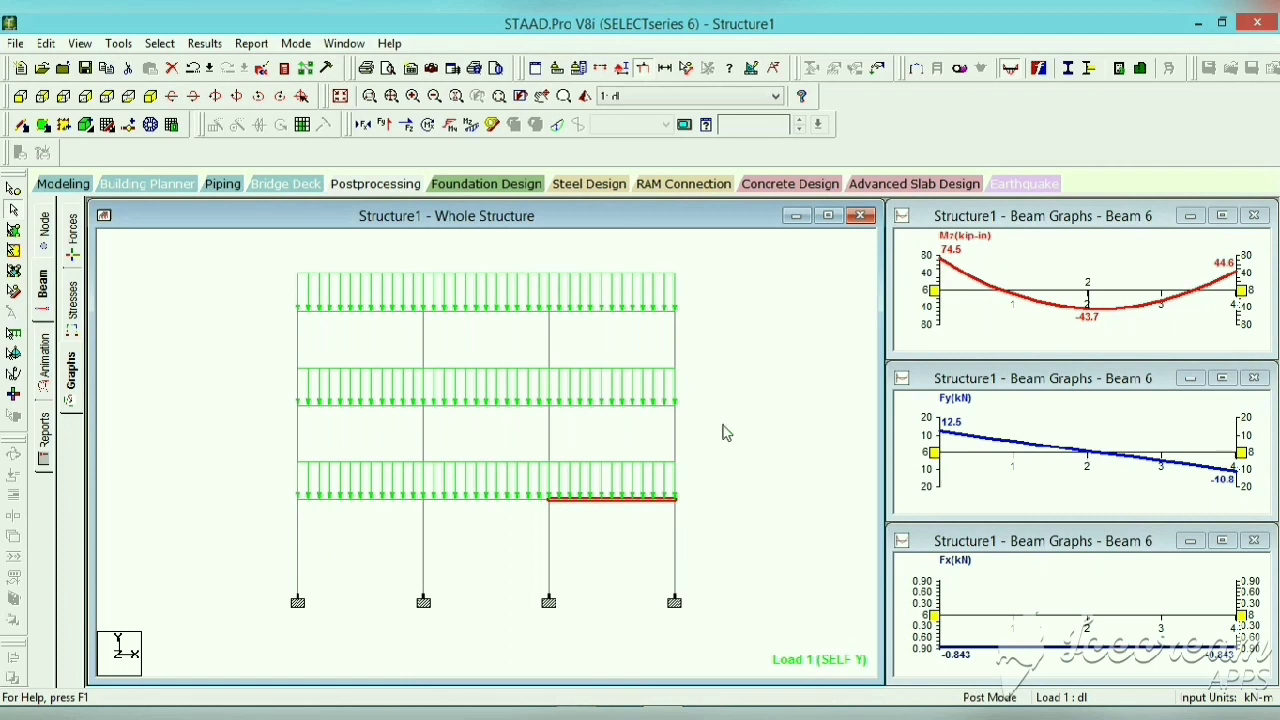